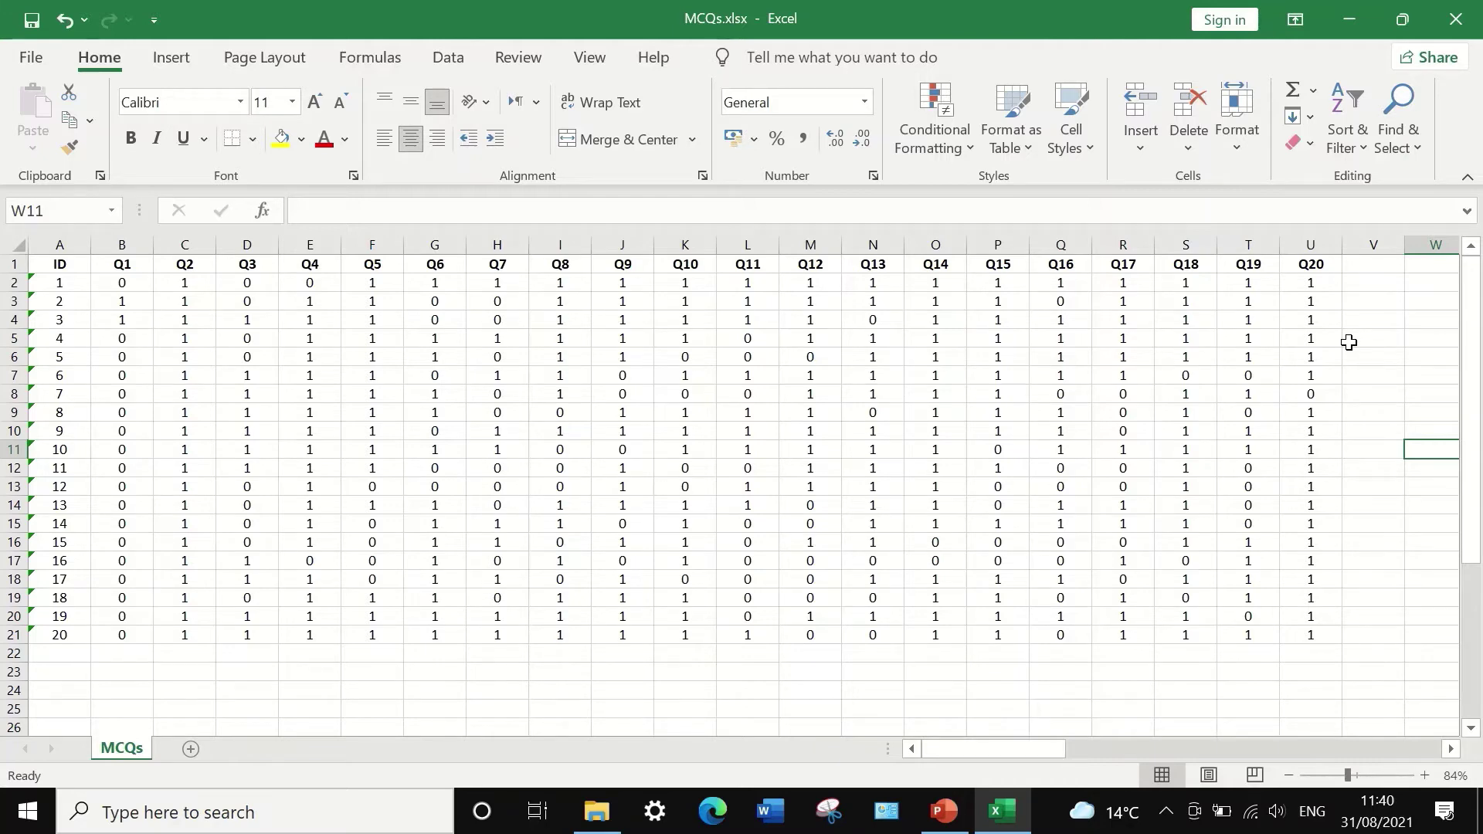
Step: Add the heading "Overall mark" in cell V1, after the Q20 column
{"action": "left_click", "coordinate": [1376, 268]}
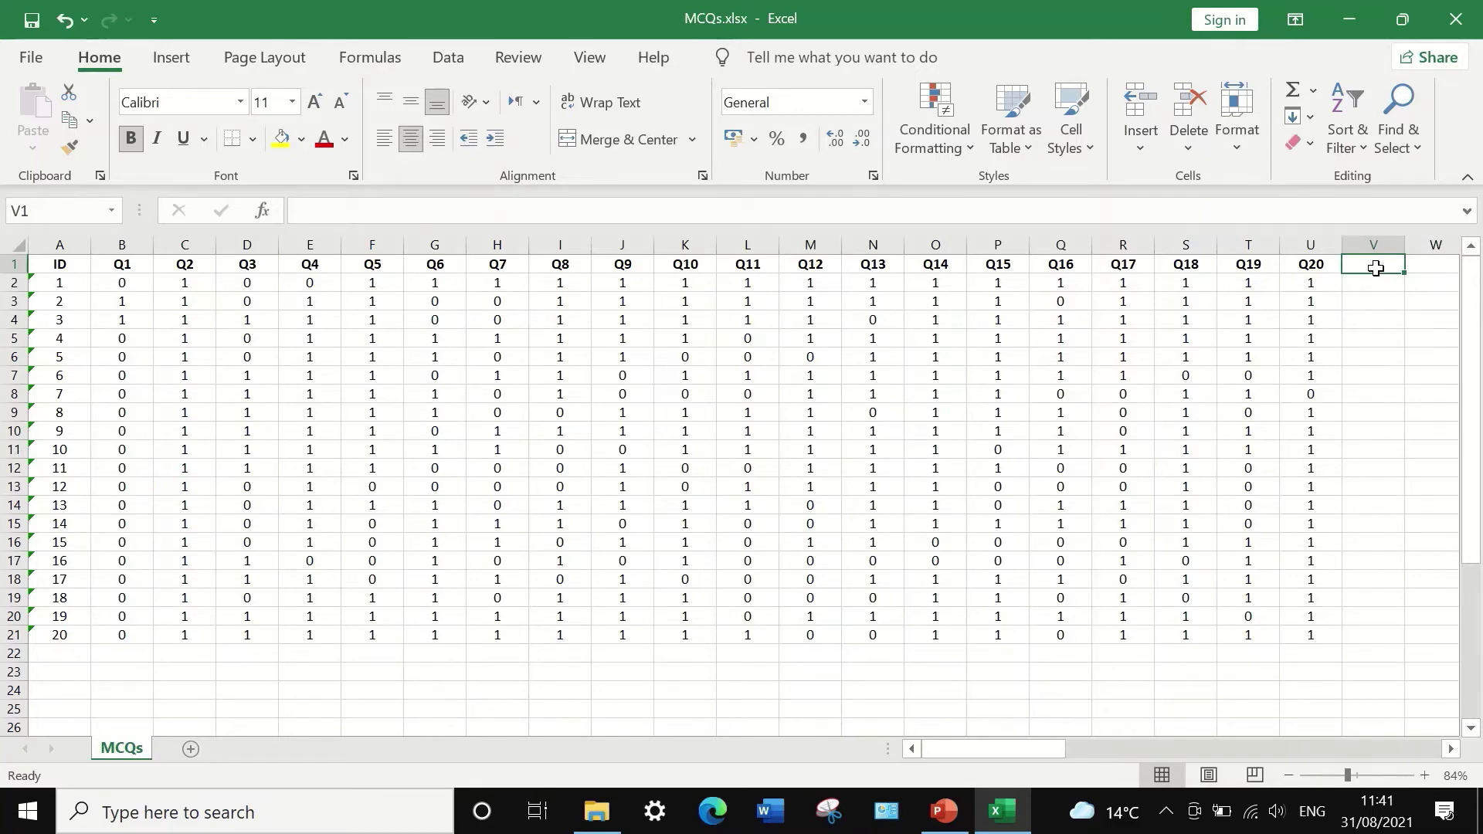
{"action": "type", "text": "oVERA"}
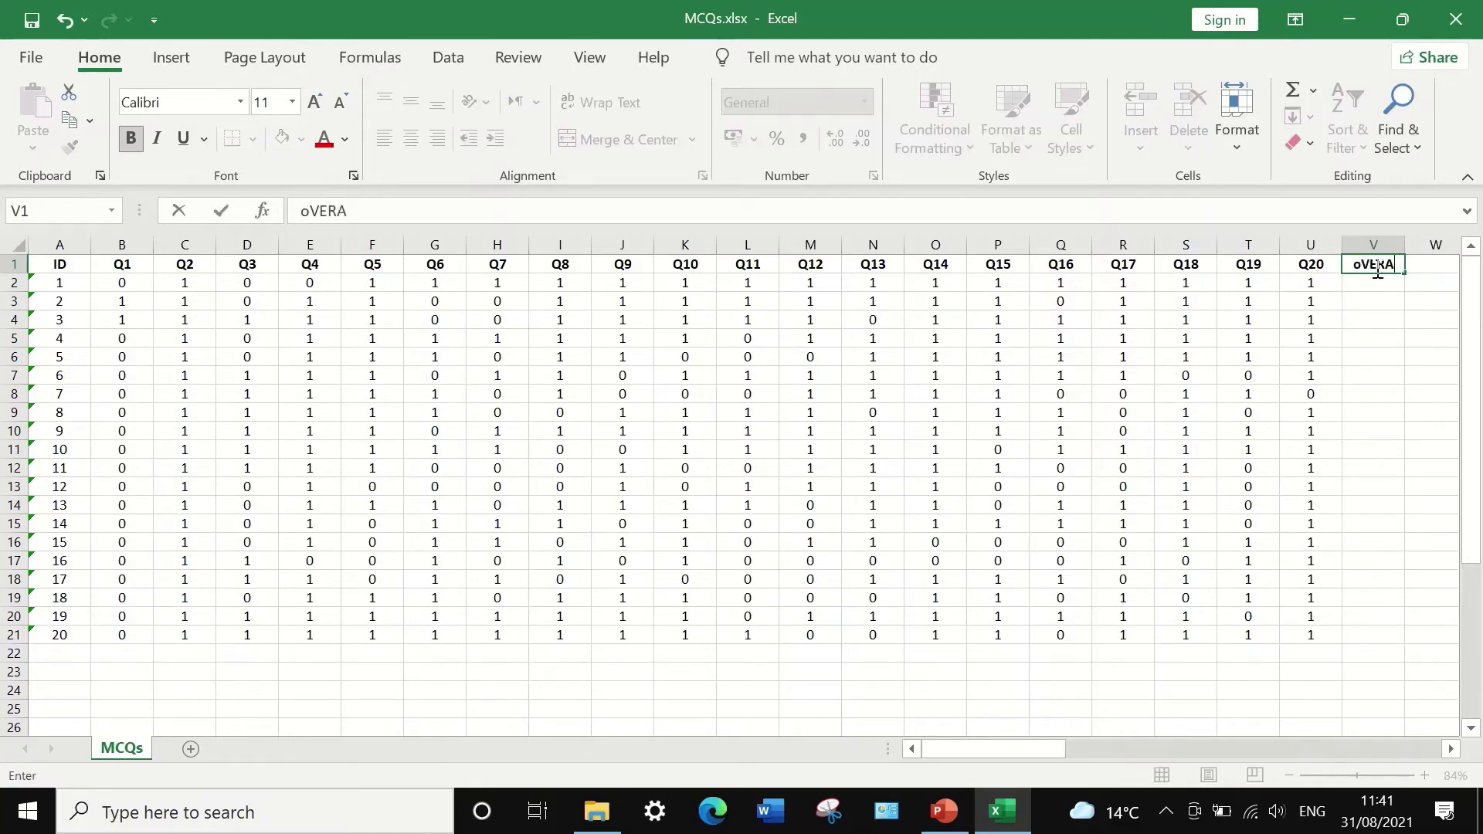
{"action": "type", "text": "LL mark"}
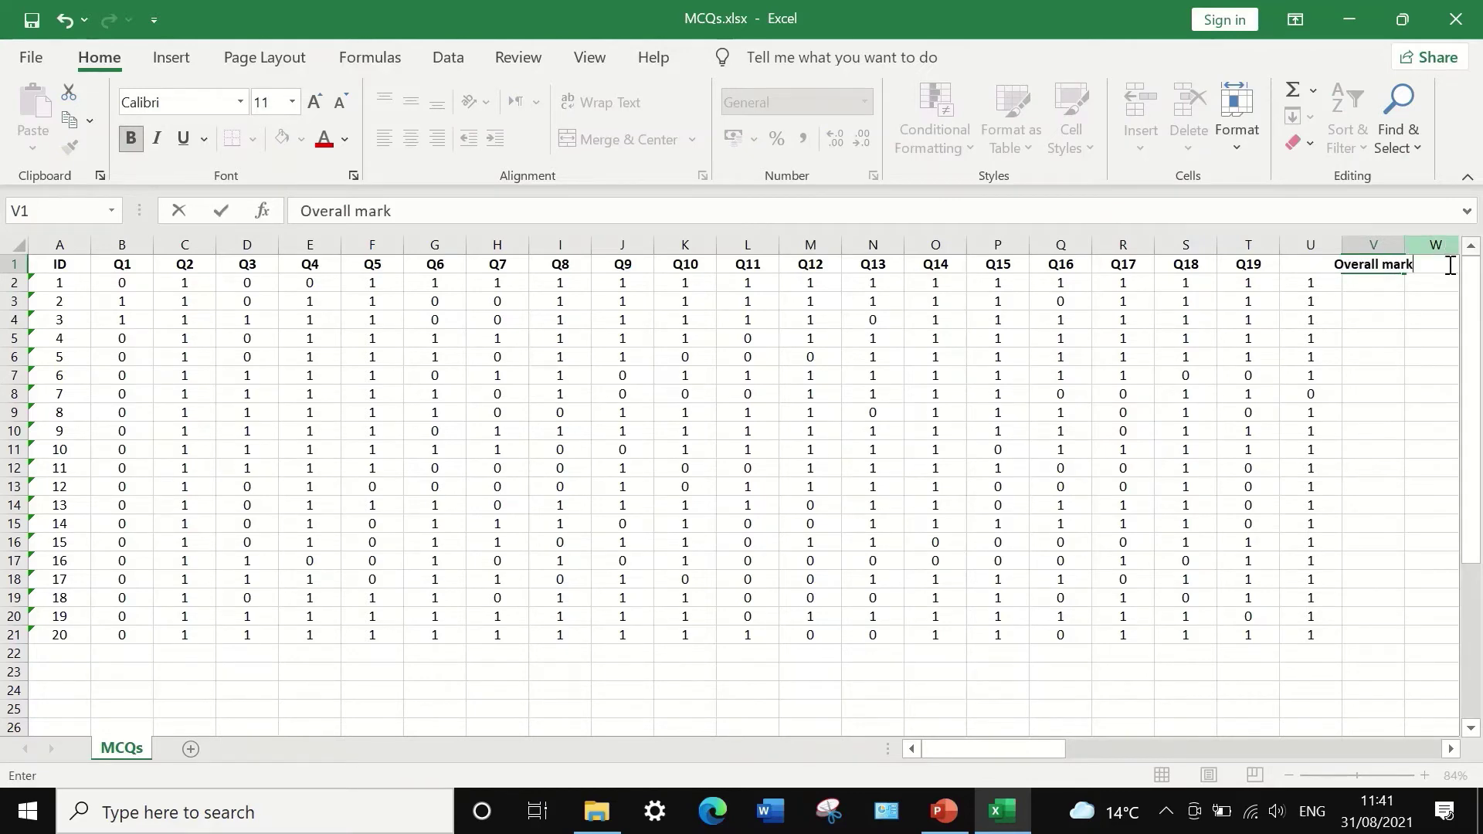
{"action": "key", "text": "ctrl+Return"}
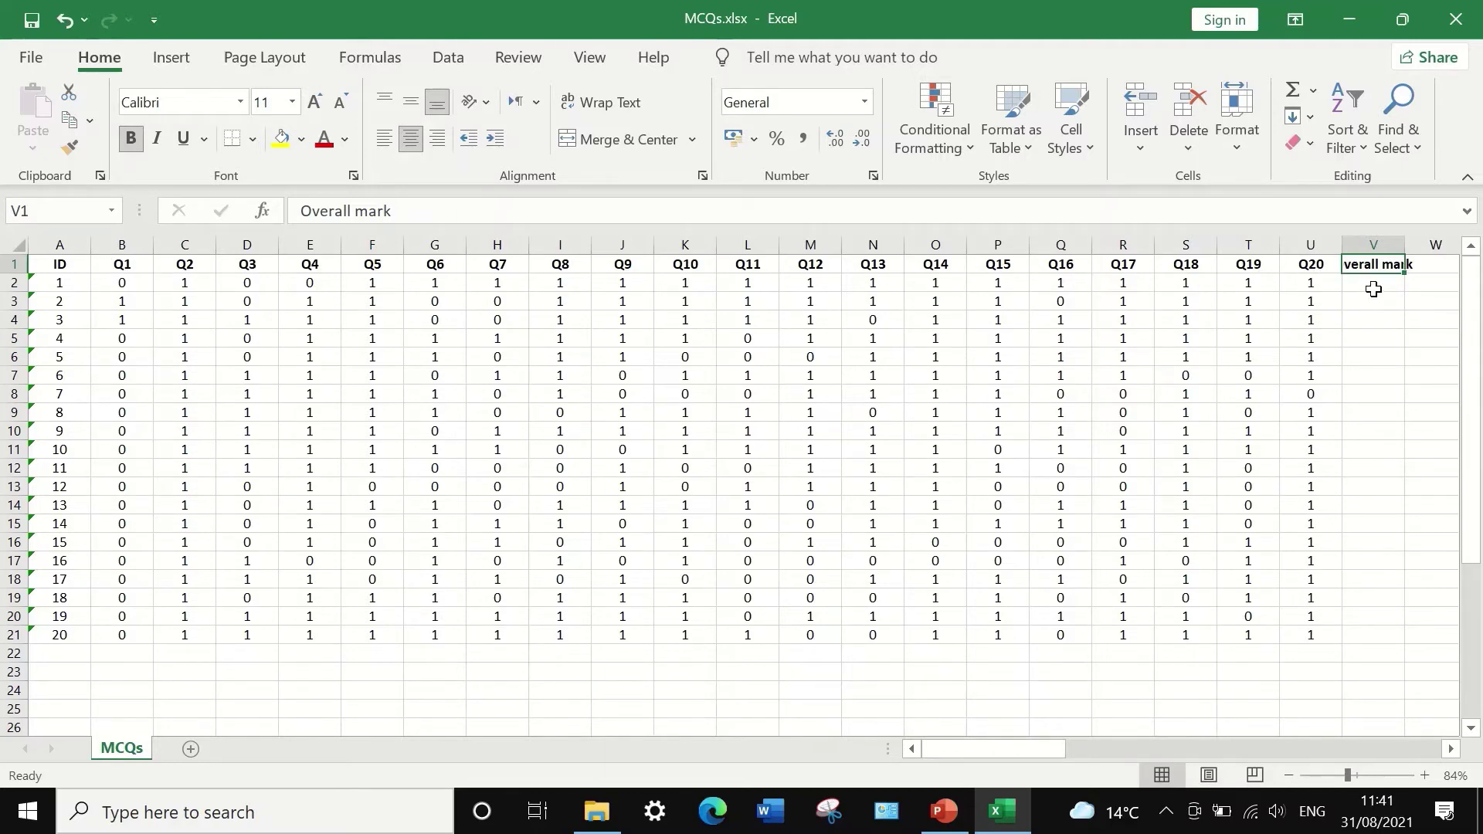
Step: Enter a SUM formula in V2 that totals the first student's answers in B2:U2
{"action": "left_click", "coordinate": [1371, 286]}
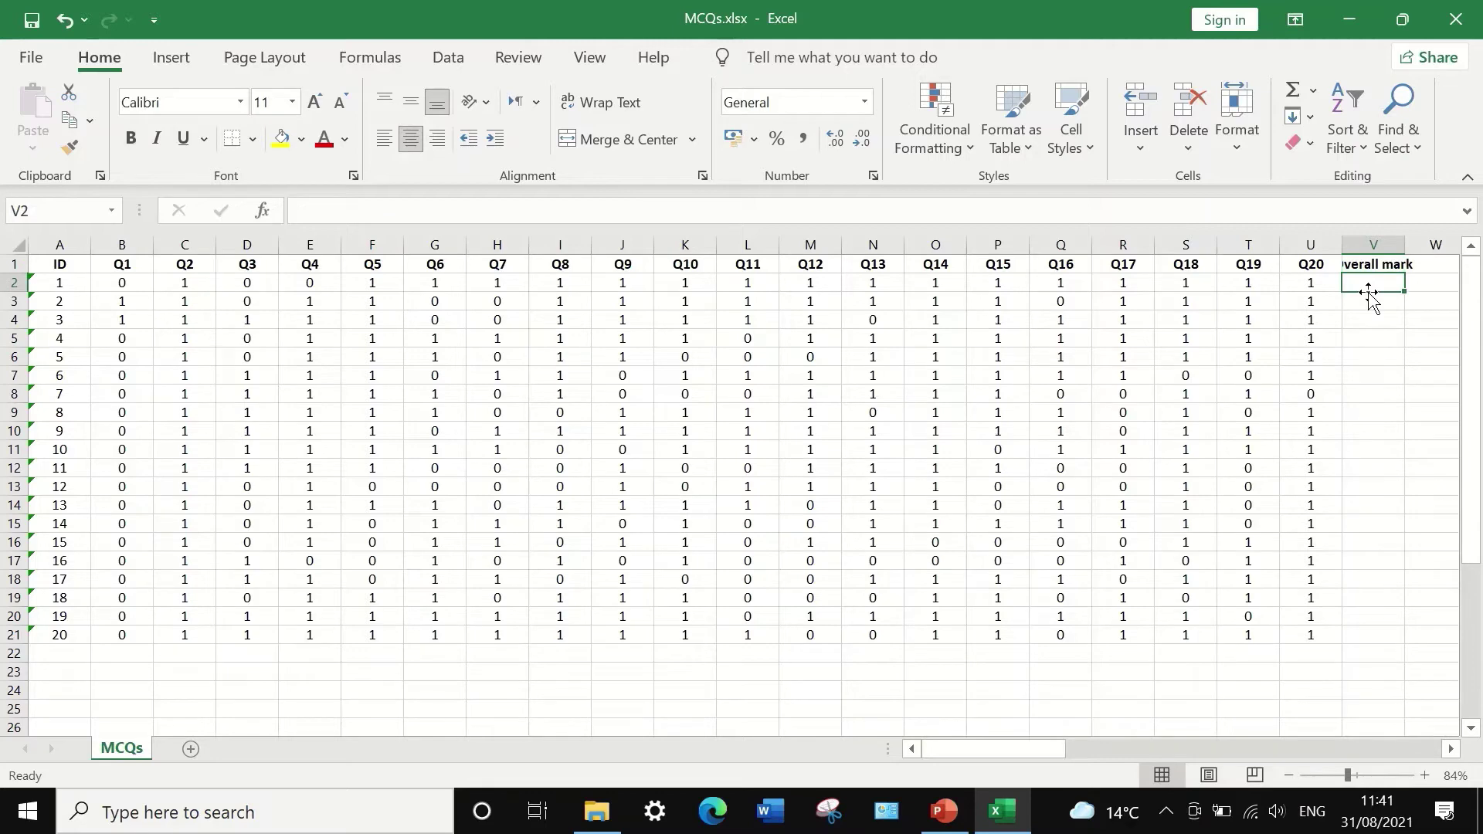
{"action": "type", "text": "="}
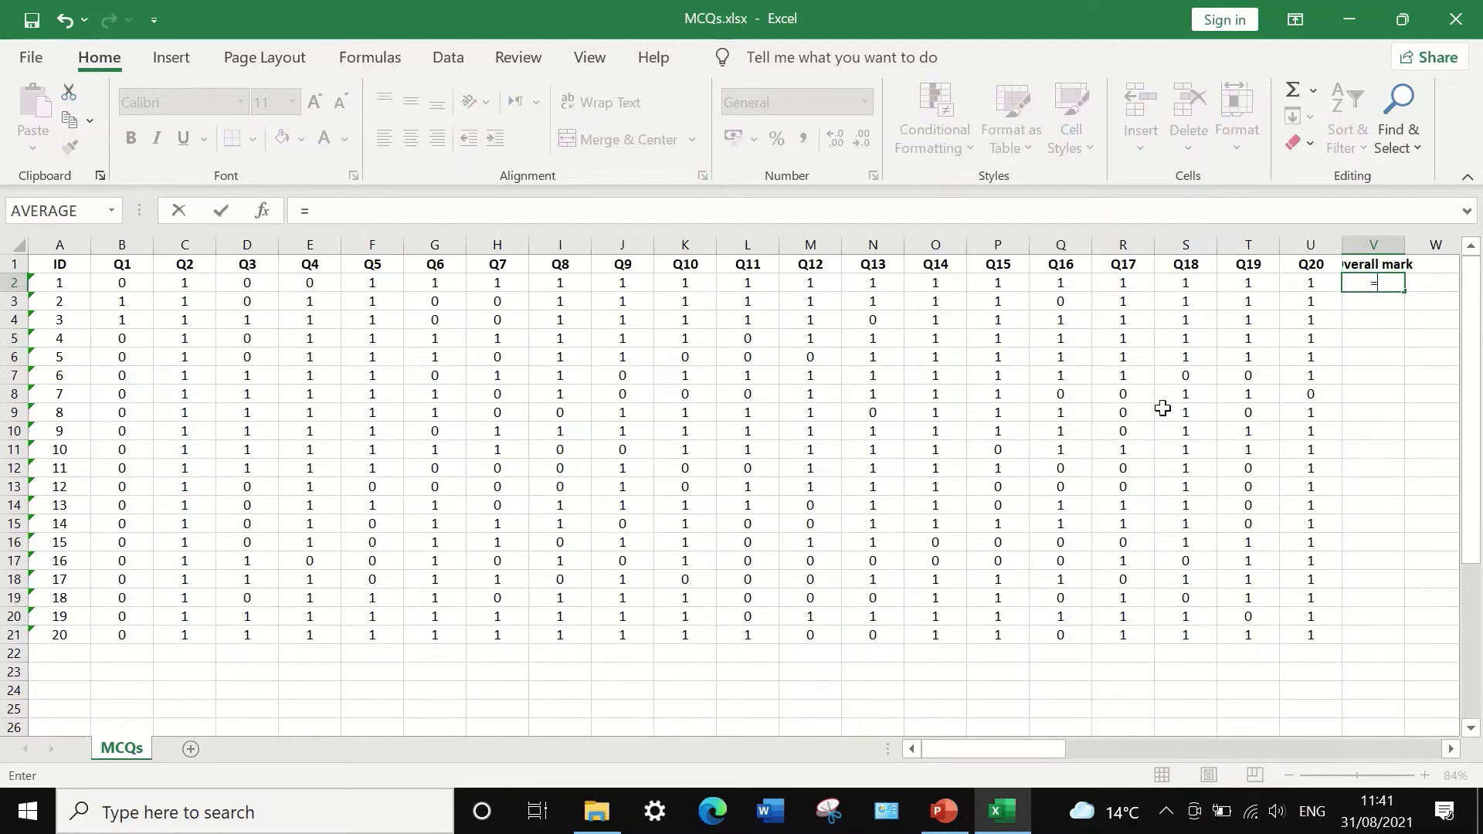
{"action": "type", "text": "sum"}
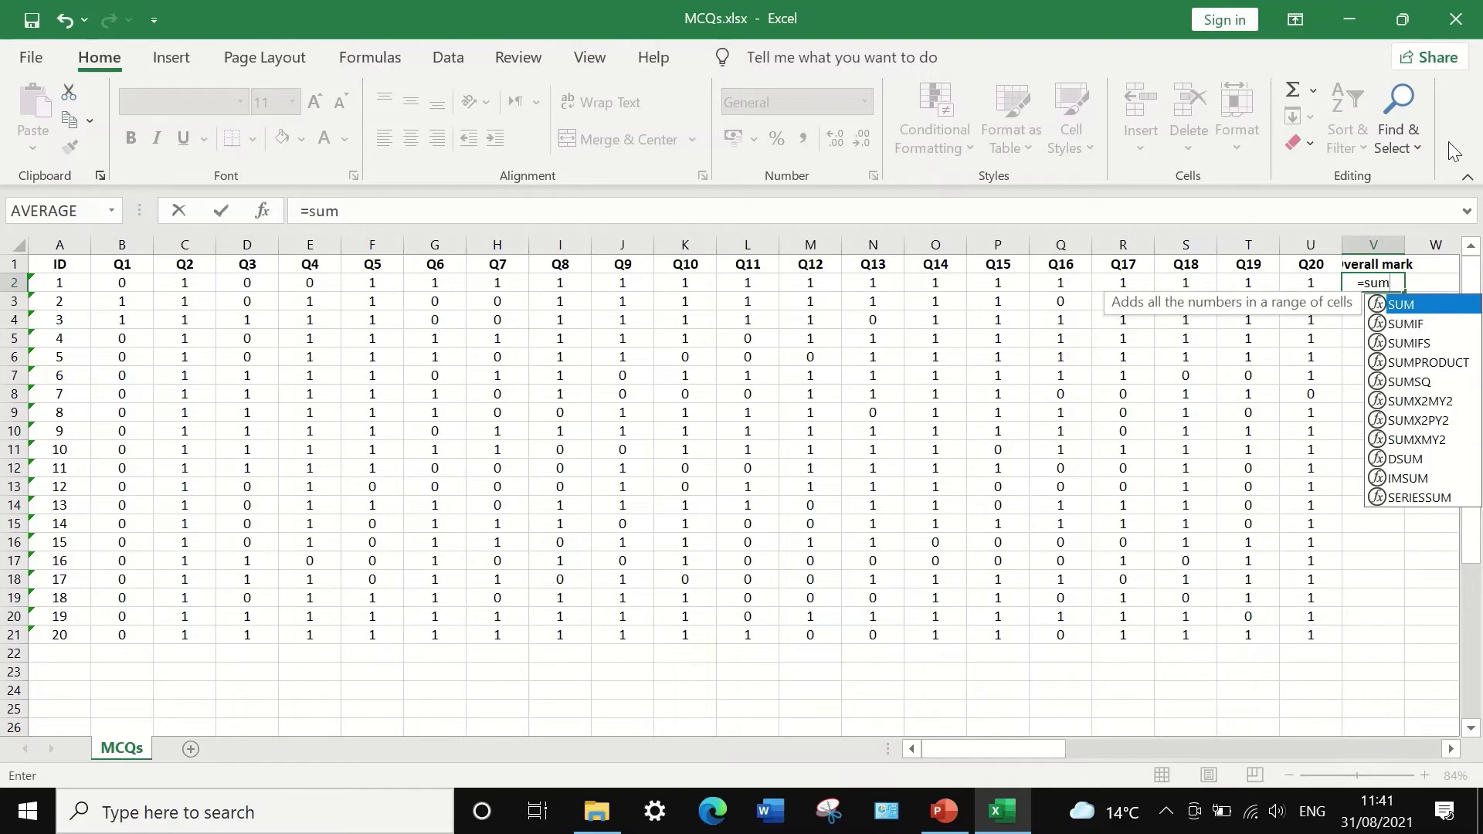
{"action": "double_click", "coordinate": [1414, 305]}
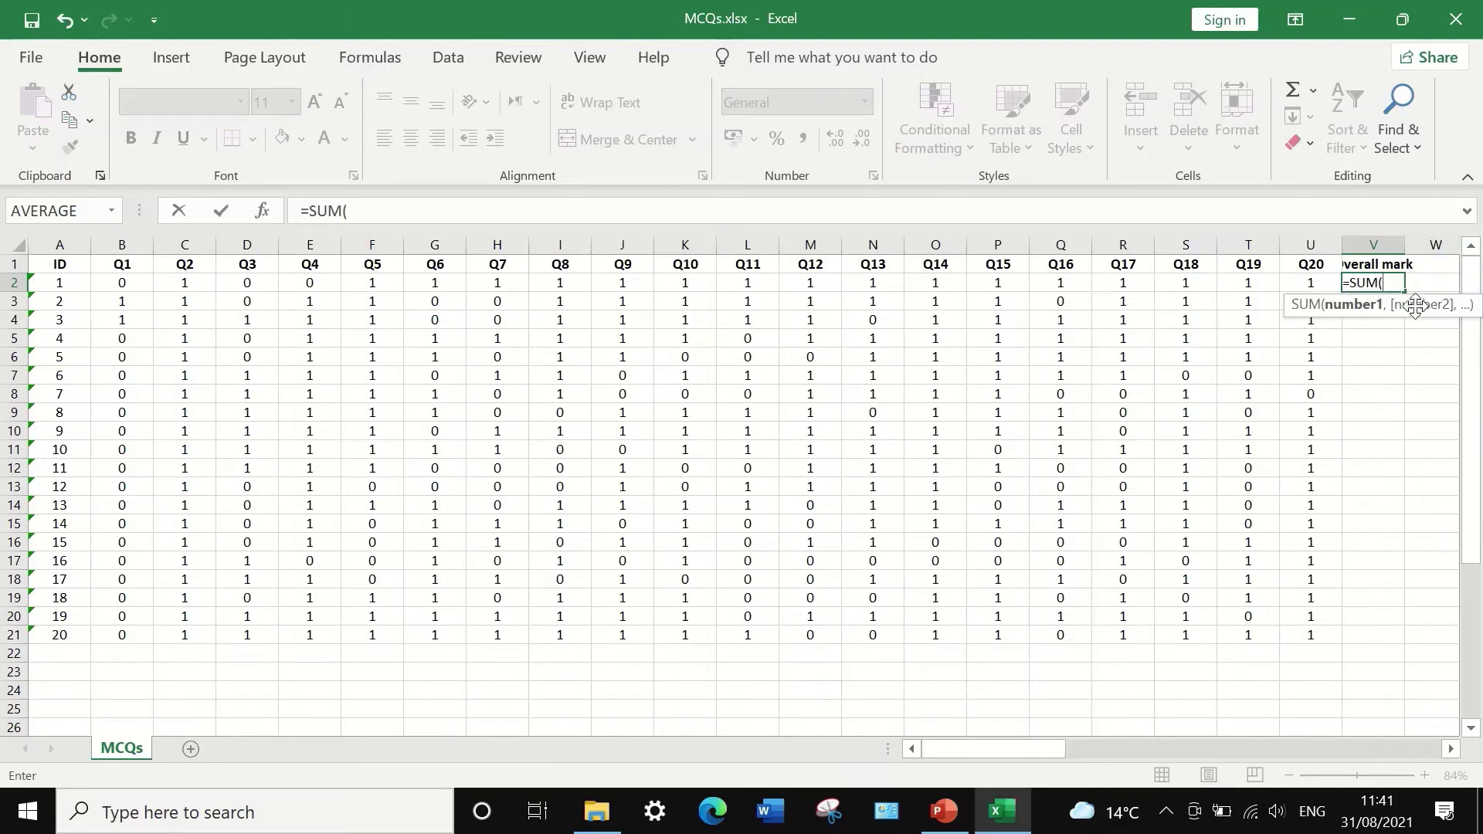
{"action": "left_click_drag", "start_coordinate": [1313, 279], "coordinate": [146, 282]}
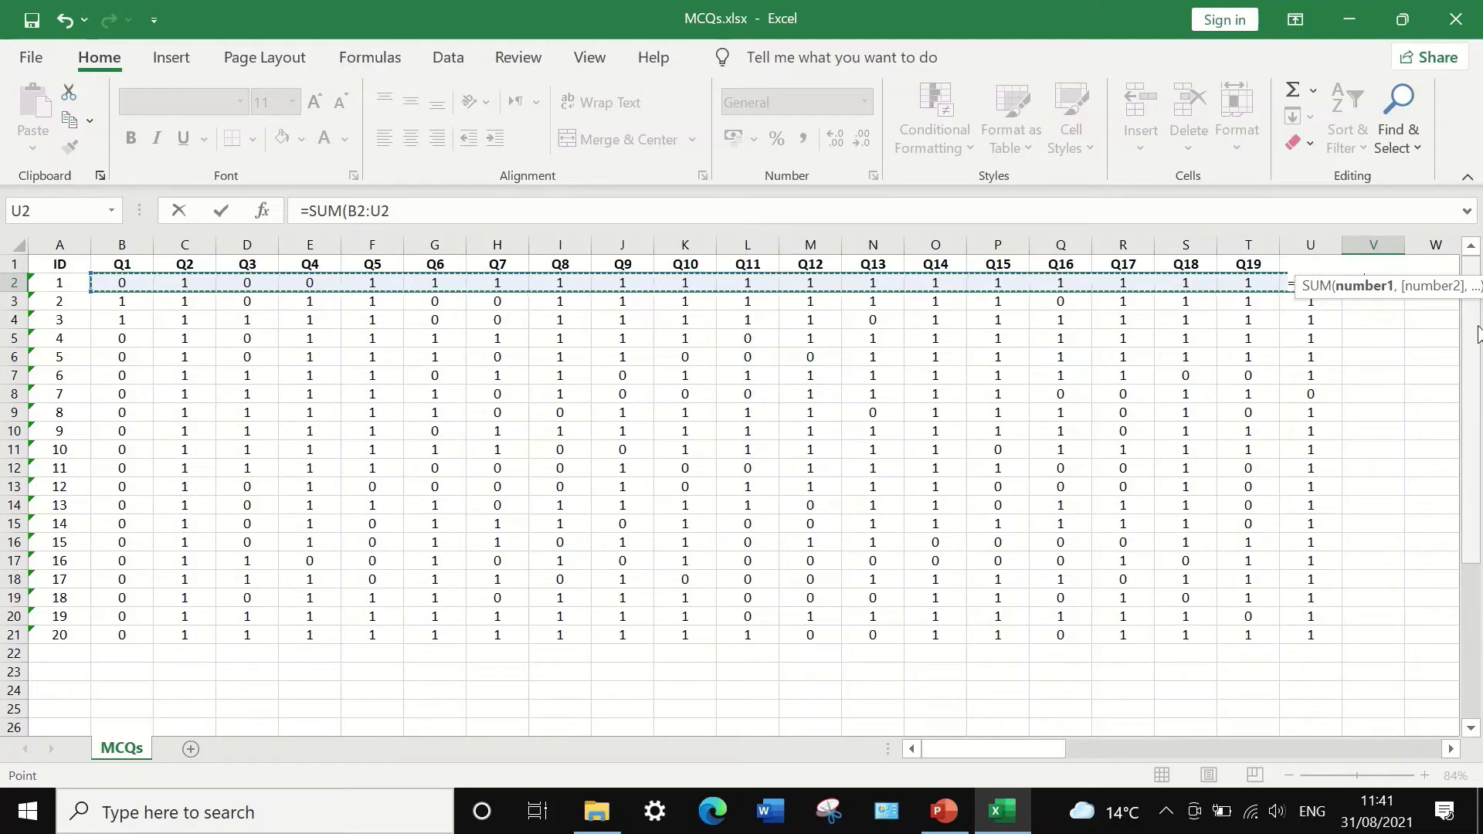
{"action": "key", "text": "Return"}
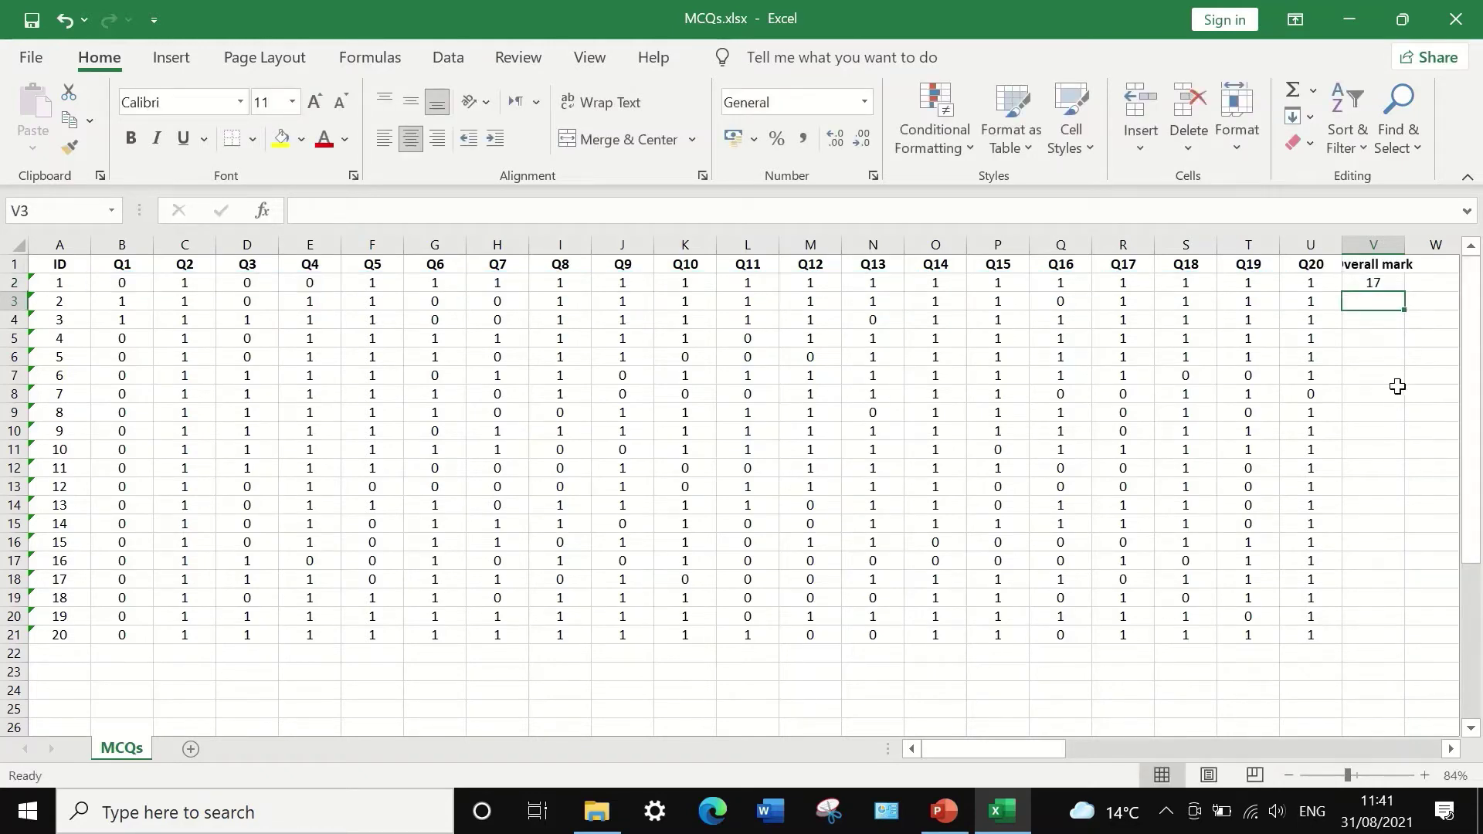
Step: Fill the overall mark formula from V2 down through V21 for all remaining students
{"action": "left_click", "coordinate": [1390, 281]}
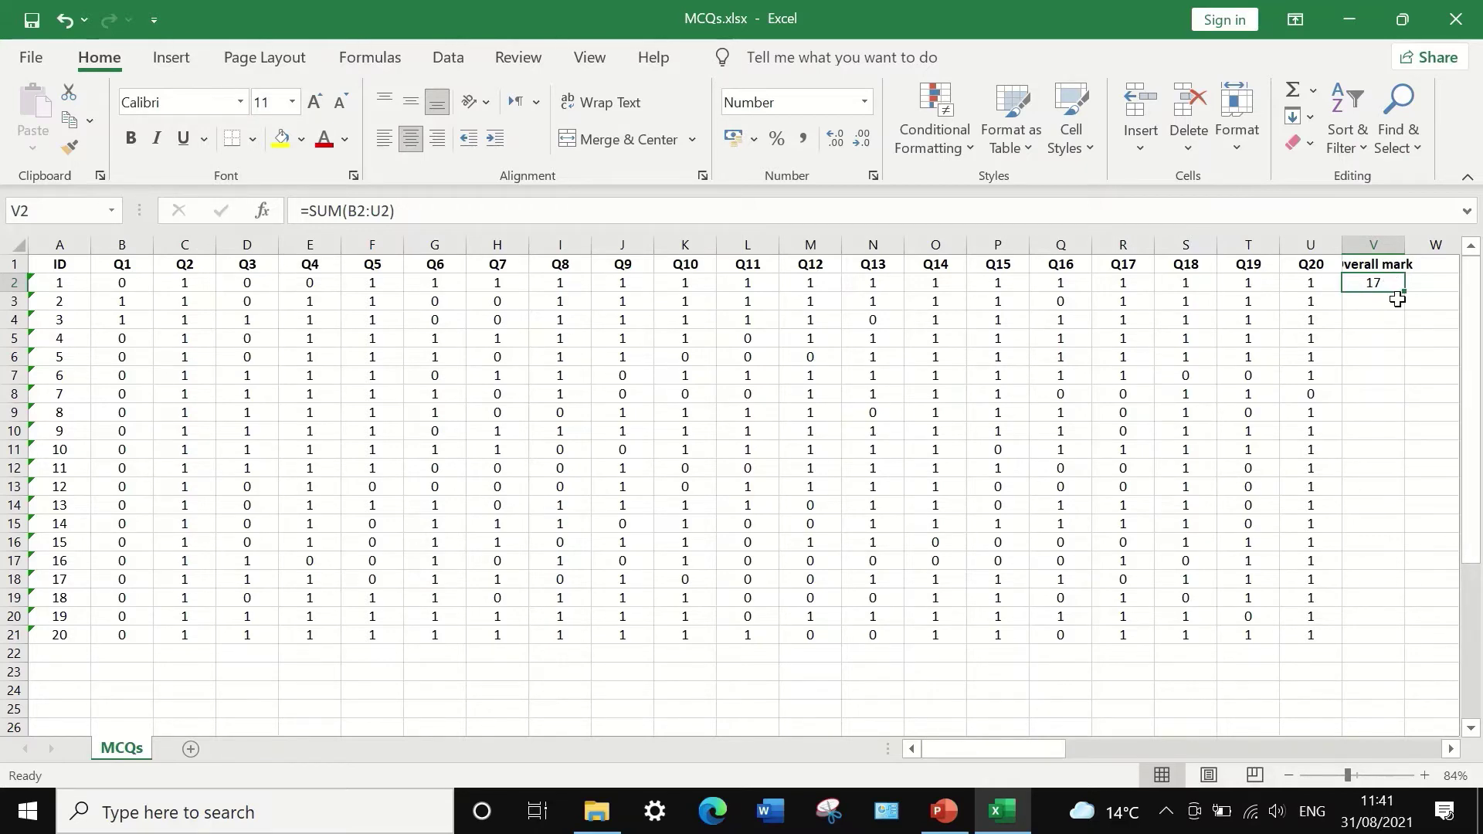
{"action": "left_click_drag", "start_coordinate": [1399, 286], "coordinate": [1384, 649]}
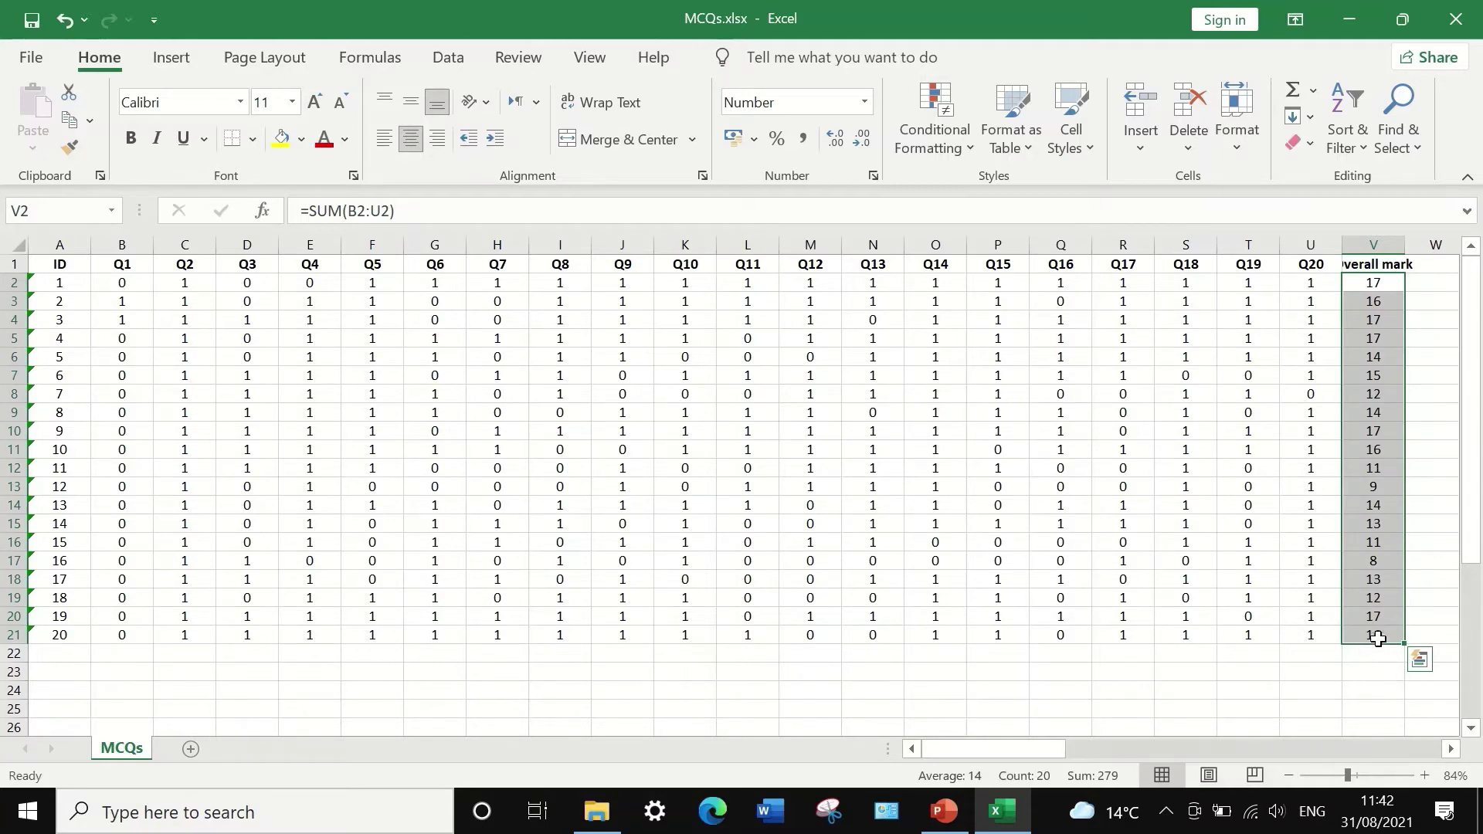
{"action": "left_click_drag", "start_coordinate": [1360, 654], "coordinate": [1348, 691]}
{"action": "left_click", "coordinate": [1345, 691]}
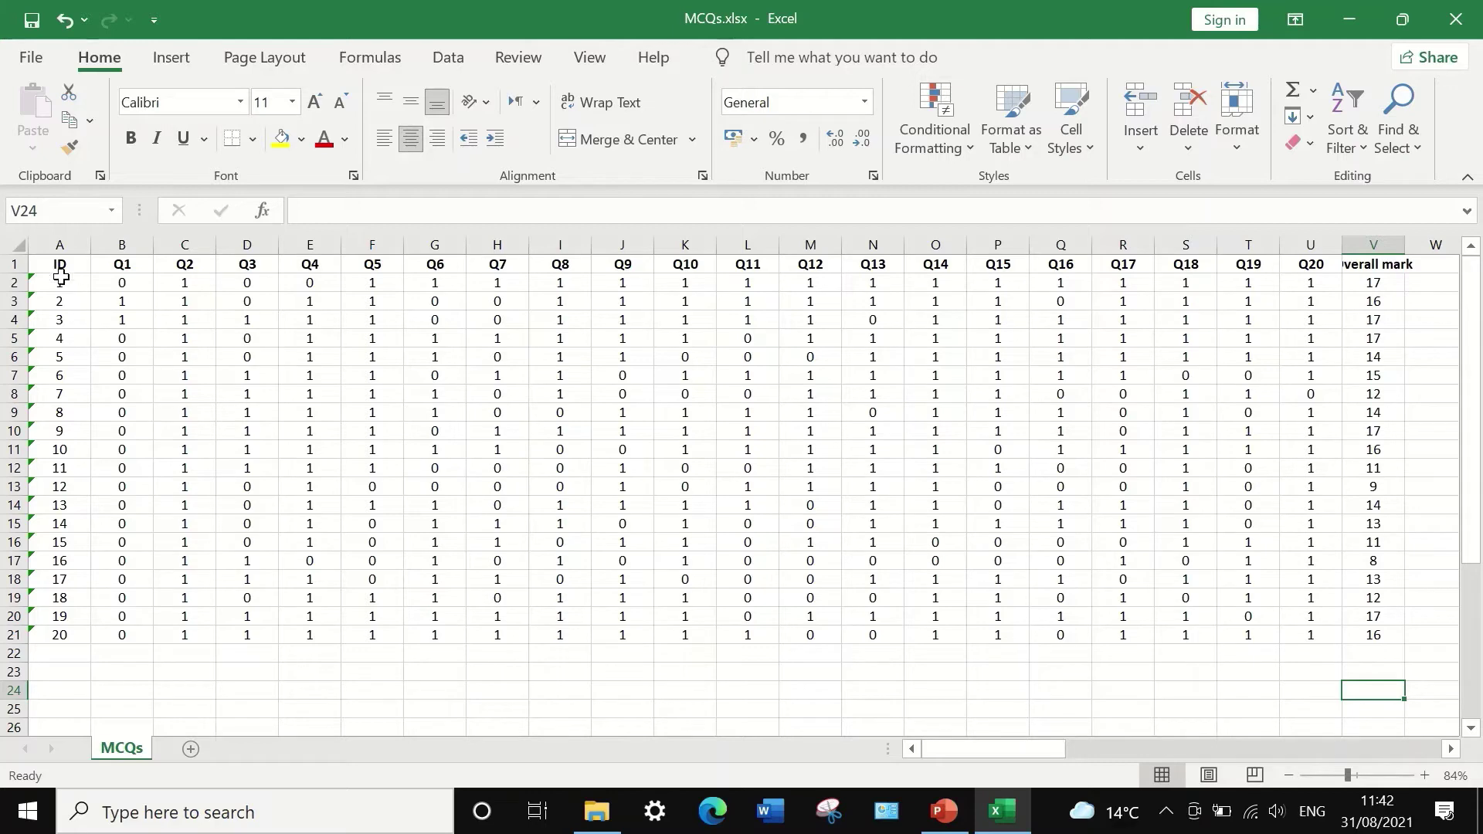
Step: Sort the whole table A1:V21 by Overall mark, on cell values, from largest to smallest
{"action": "left_click_drag", "start_coordinate": [56, 266], "coordinate": [1386, 646]}
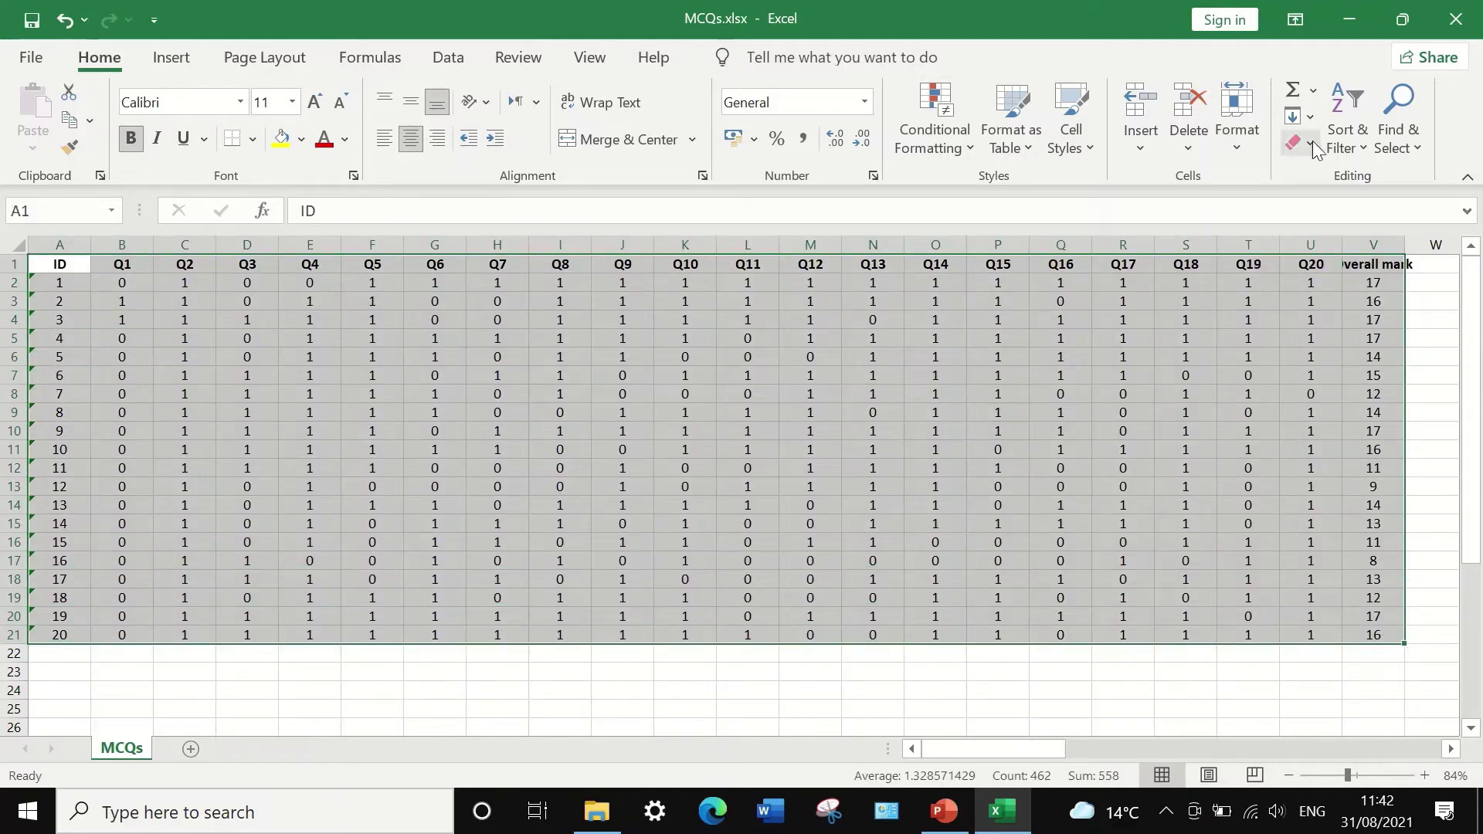
{"action": "left_click", "coordinate": [1349, 130]}
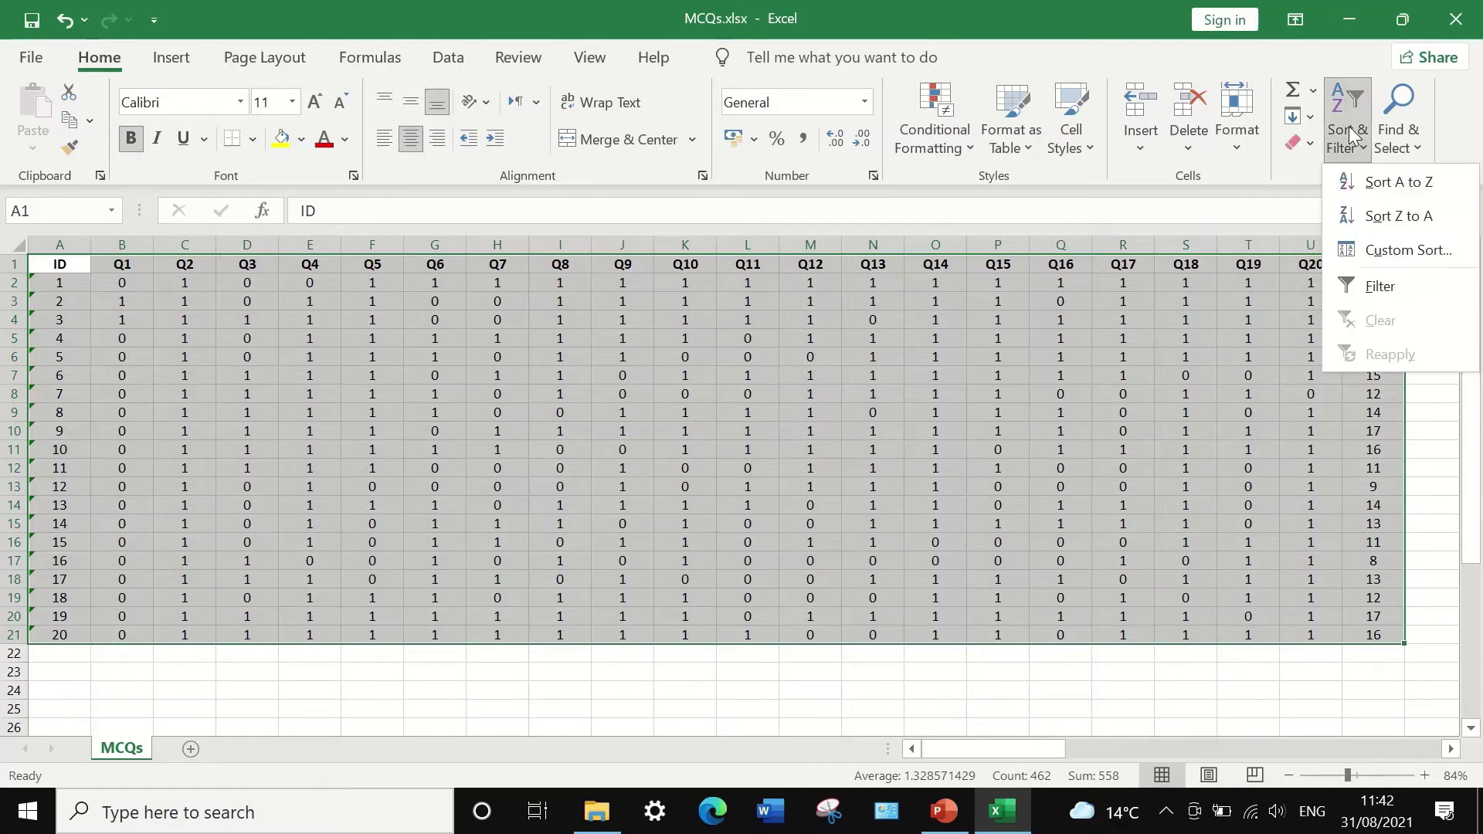
{"action": "left_click", "coordinate": [1400, 250]}
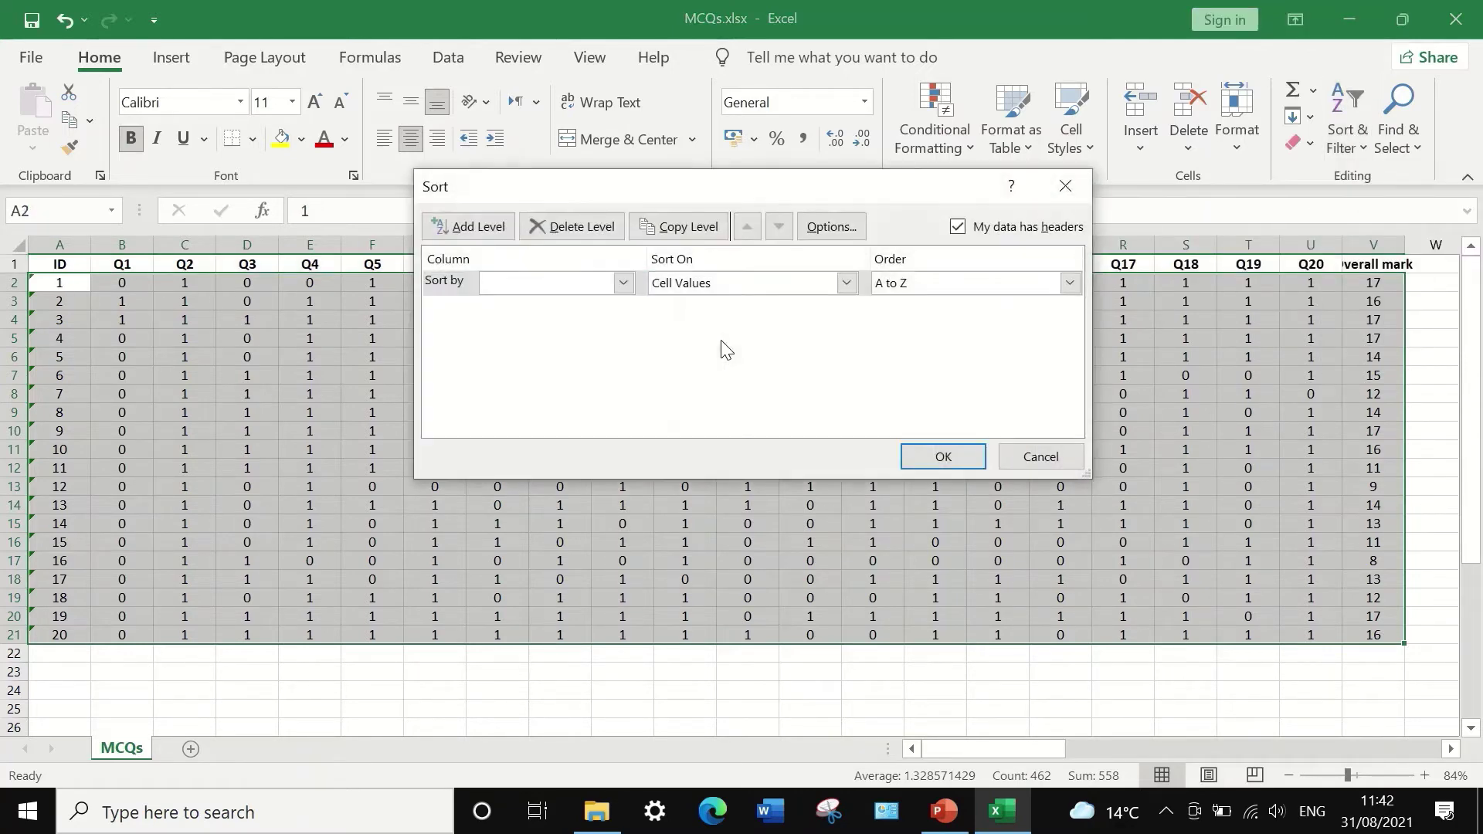
{"action": "left_click_drag", "start_coordinate": [786, 184], "coordinate": [697, 196]}
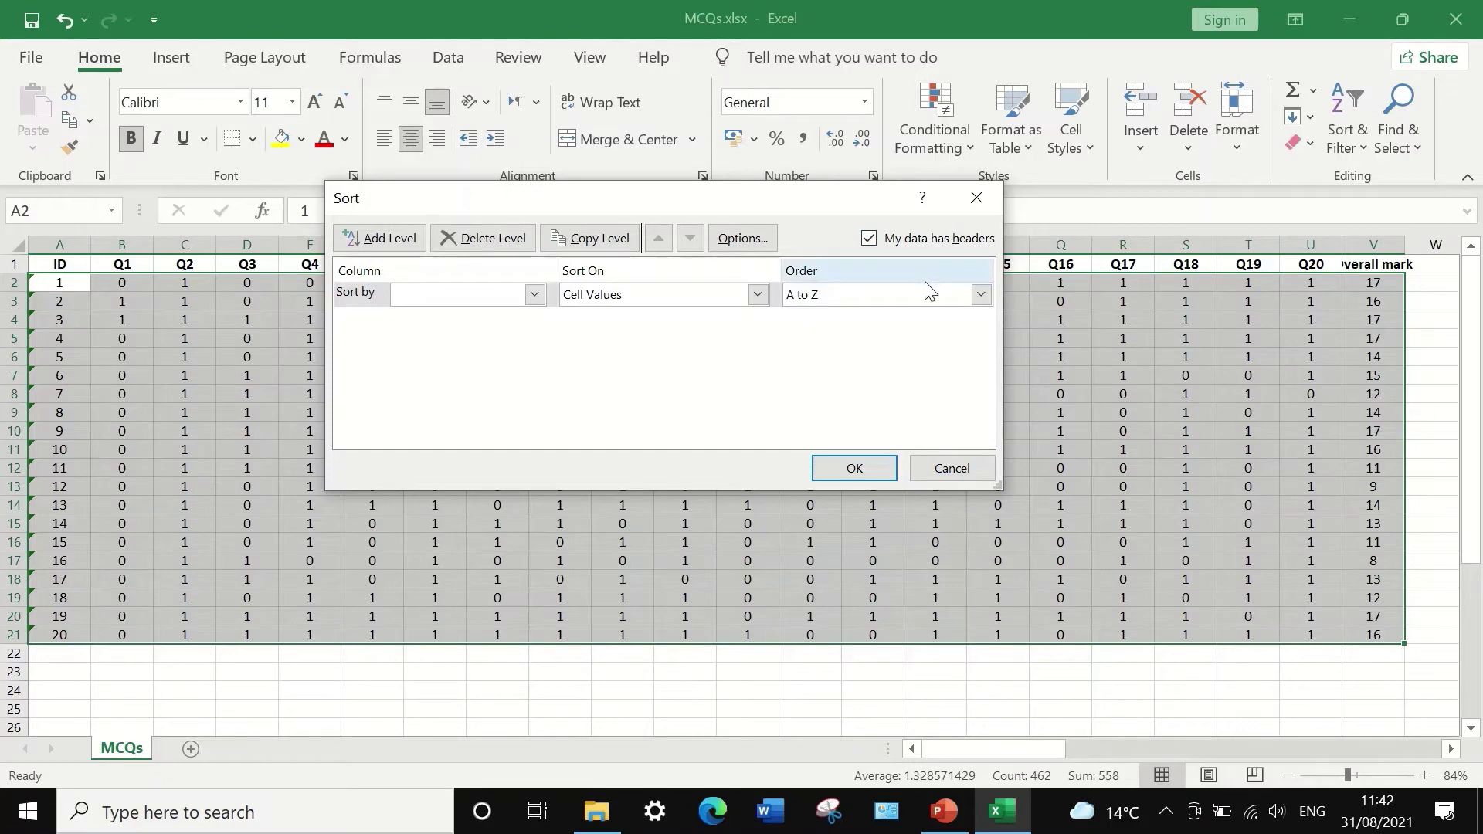
{"action": "left_click", "coordinate": [535, 295]}
{"action": "left_click_drag", "start_coordinate": [535, 335], "coordinate": [535, 421]}
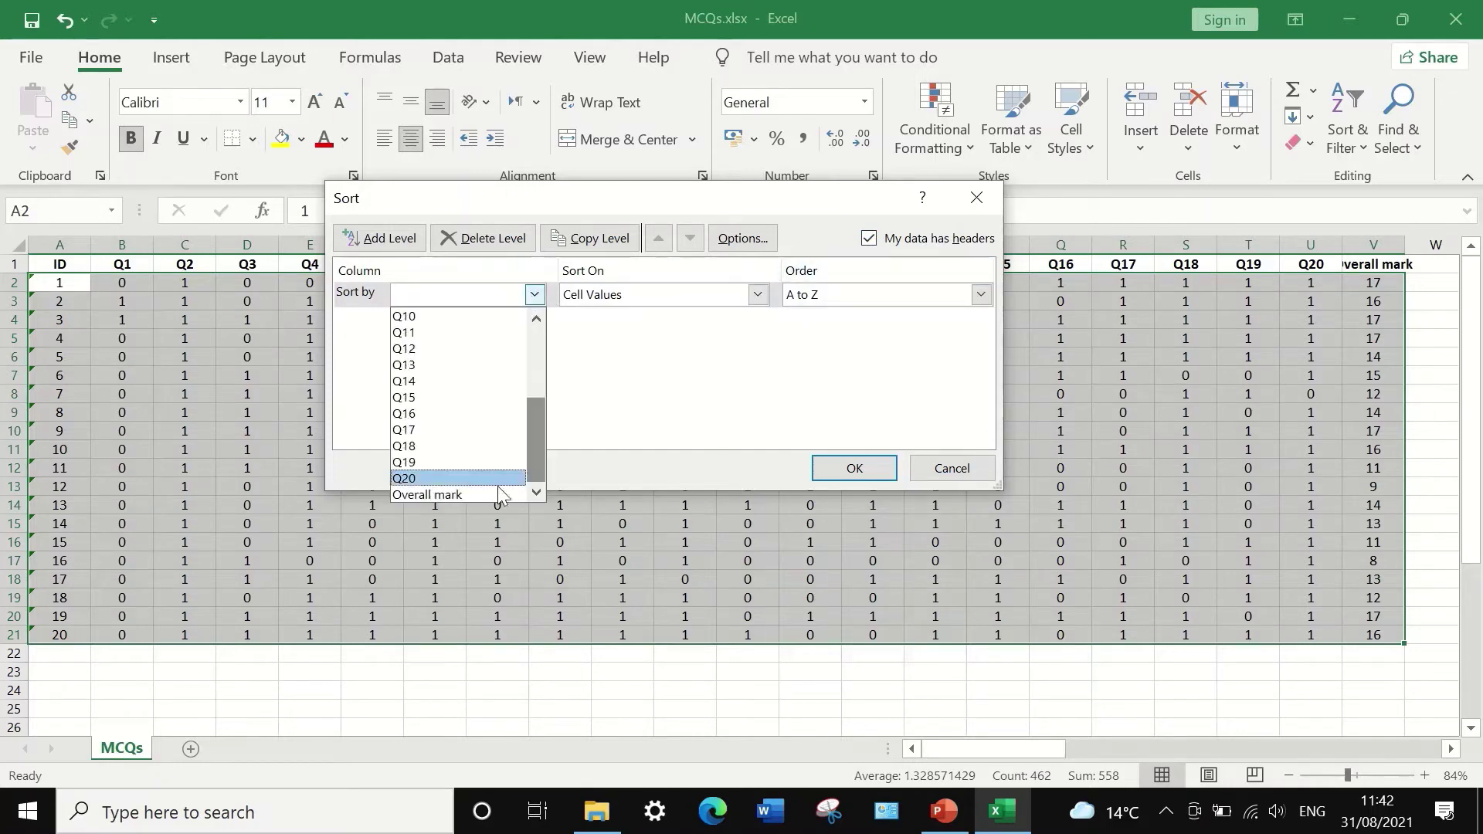
{"action": "left_click", "coordinate": [472, 493]}
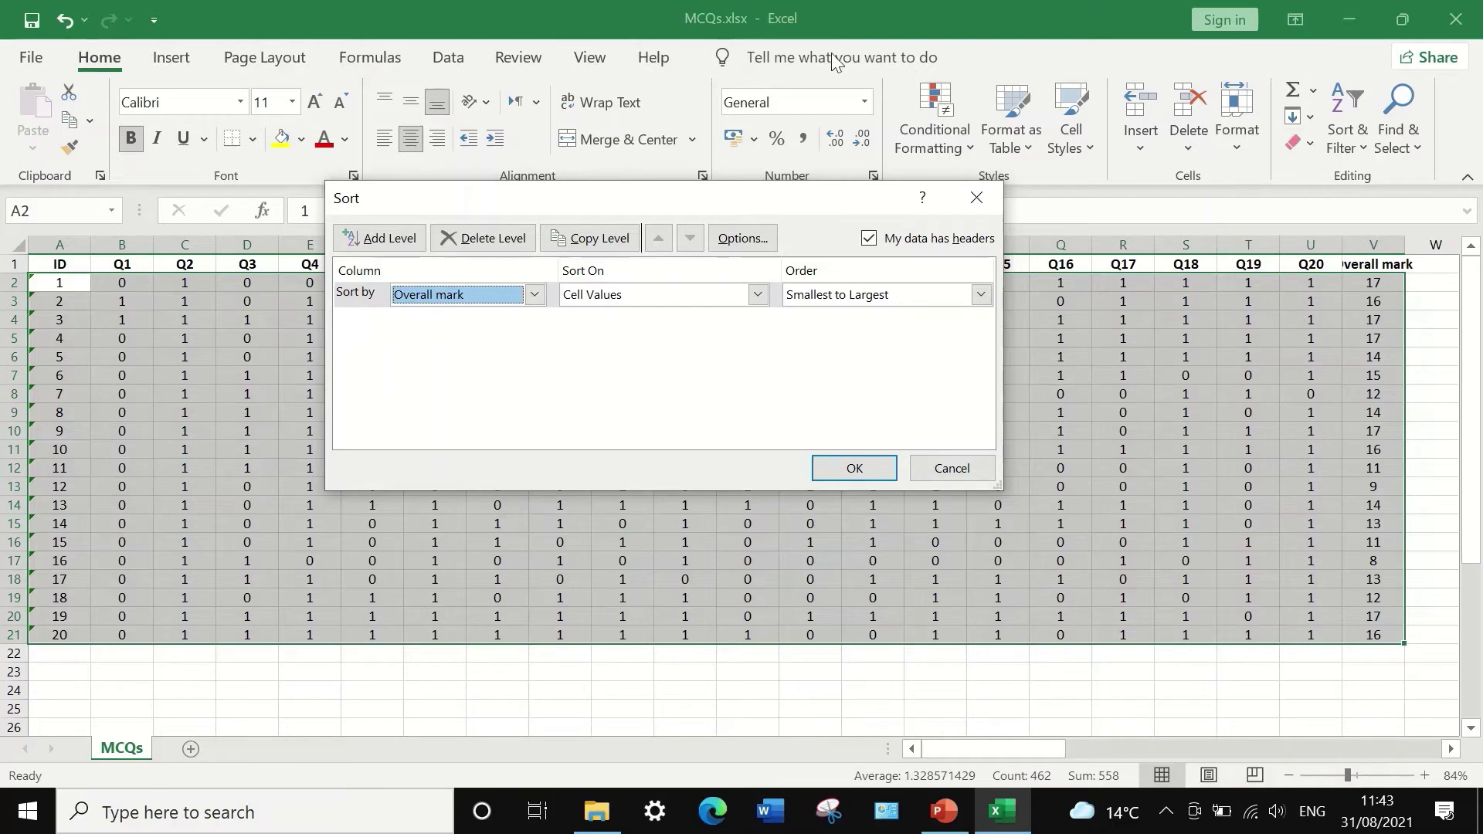
{"action": "left_click", "coordinate": [980, 295]}
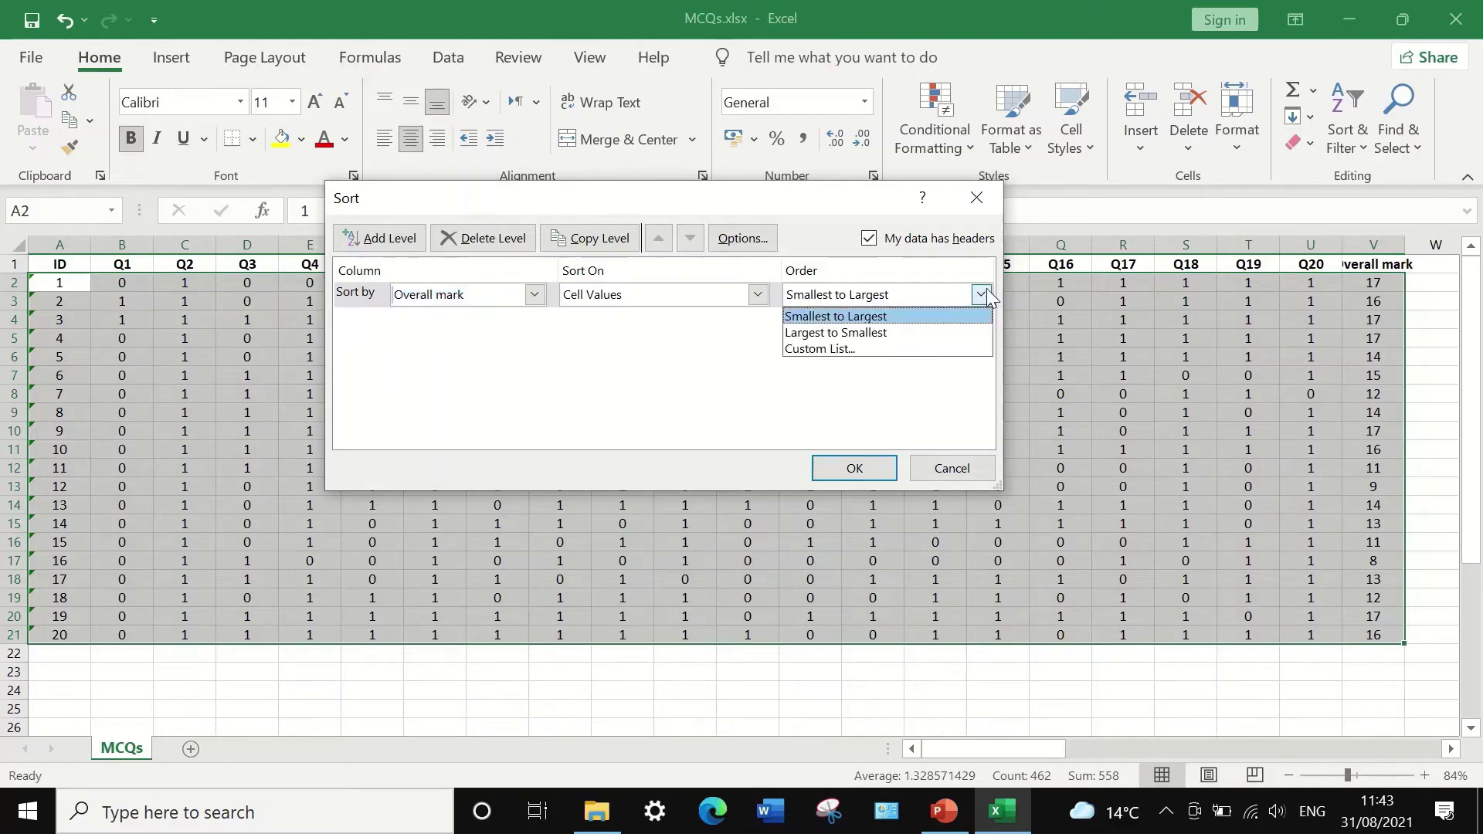
{"action": "left_click", "coordinate": [874, 331]}
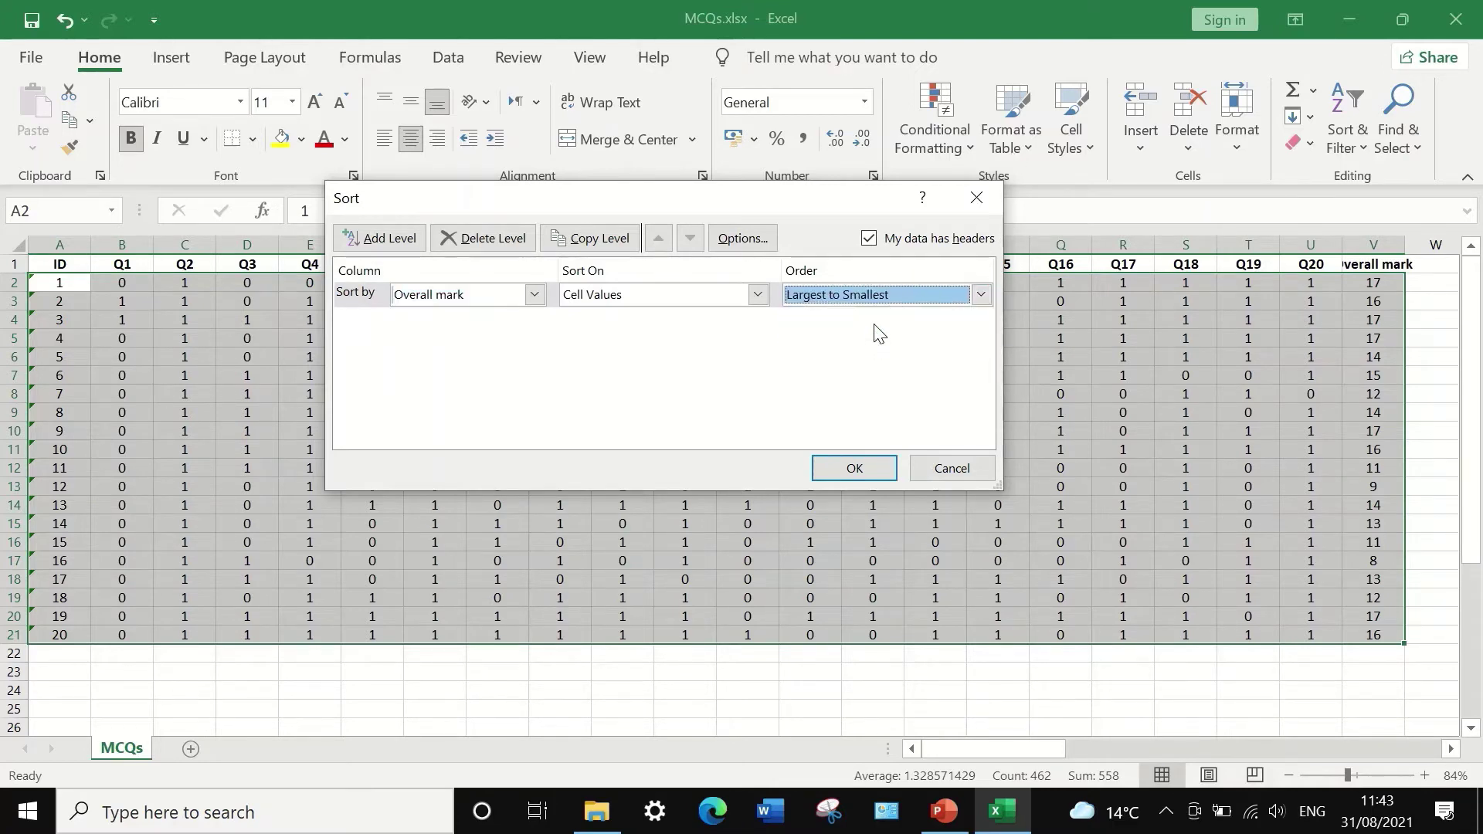
{"action": "left_click", "coordinate": [873, 468]}
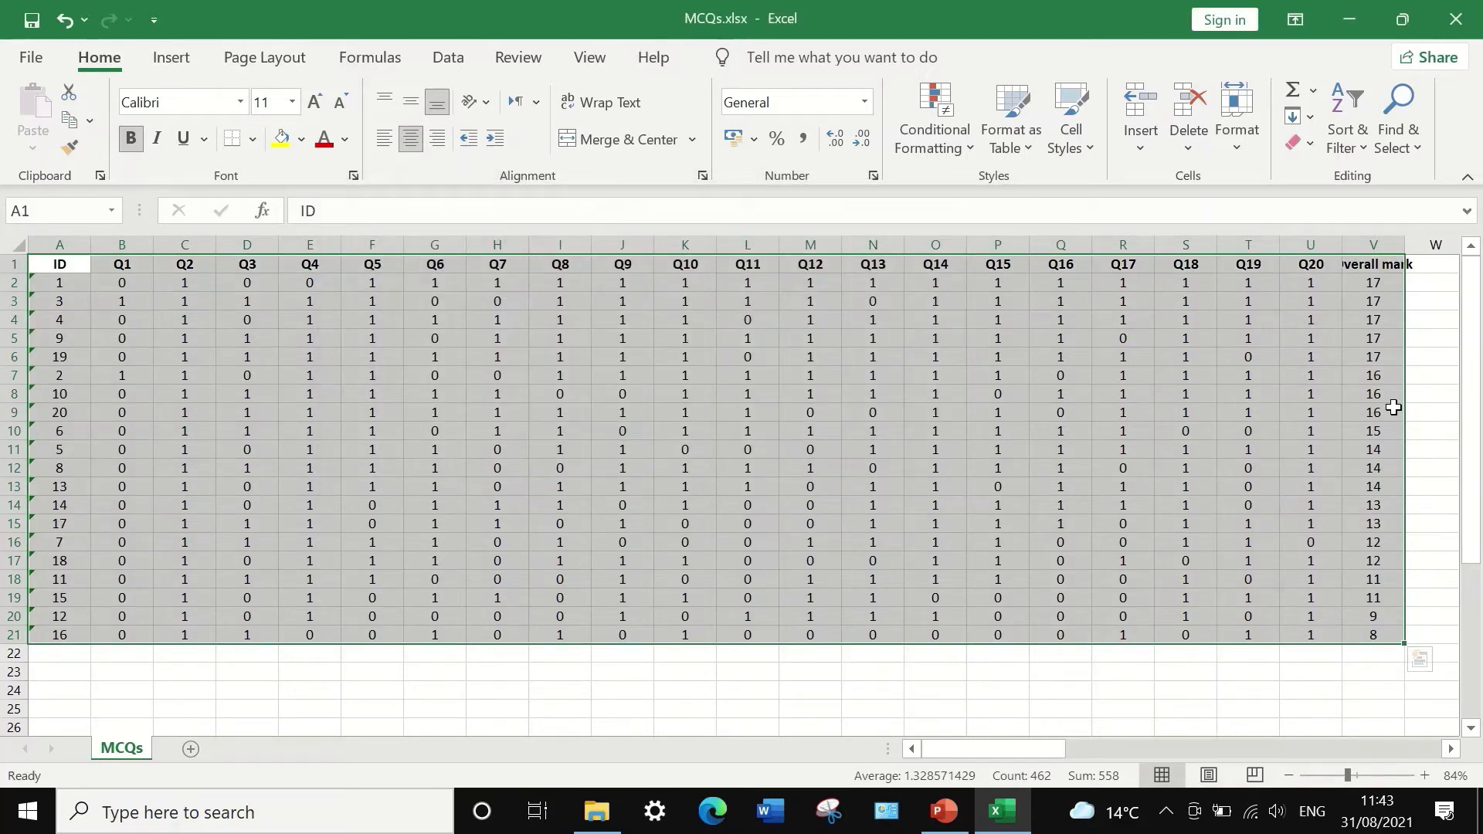
{"action": "left_click", "coordinate": [1427, 308]}
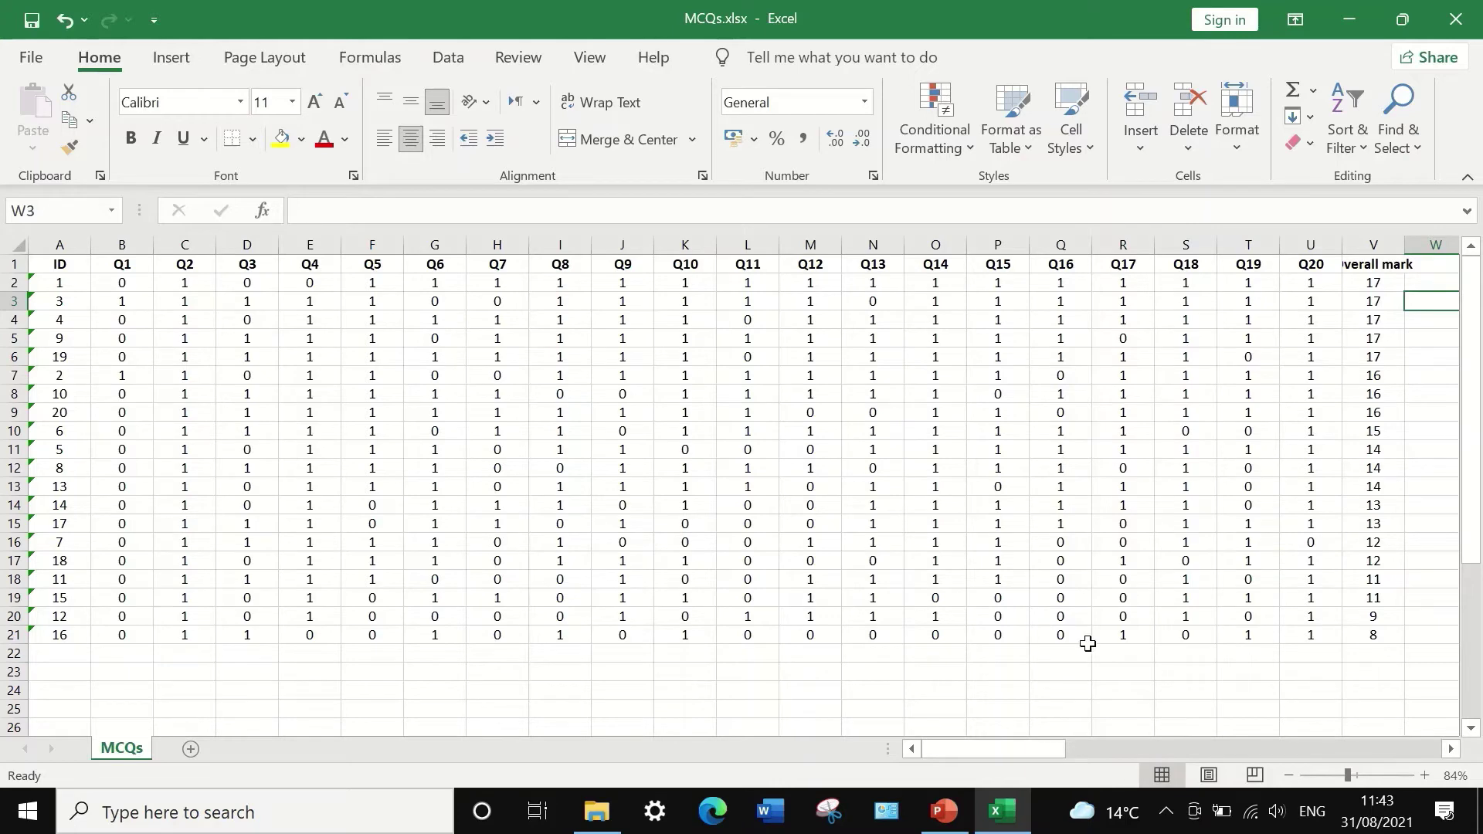
Step: Enter the row labels UP, LG, ID and ID% in cells A23 to A26 below the data
{"action": "left_click", "coordinate": [70, 674]}
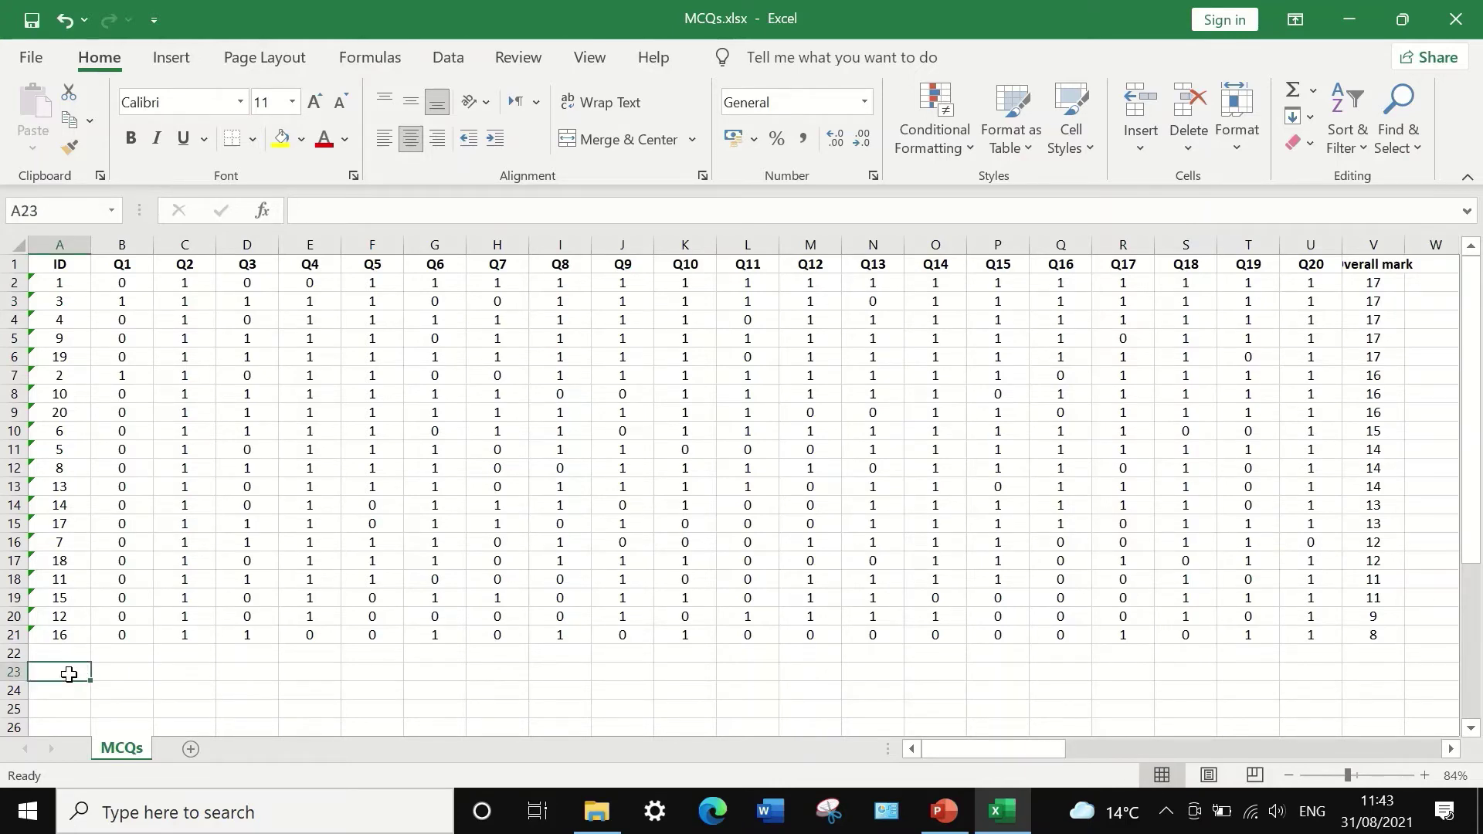
{"action": "type", "text": "UP"}
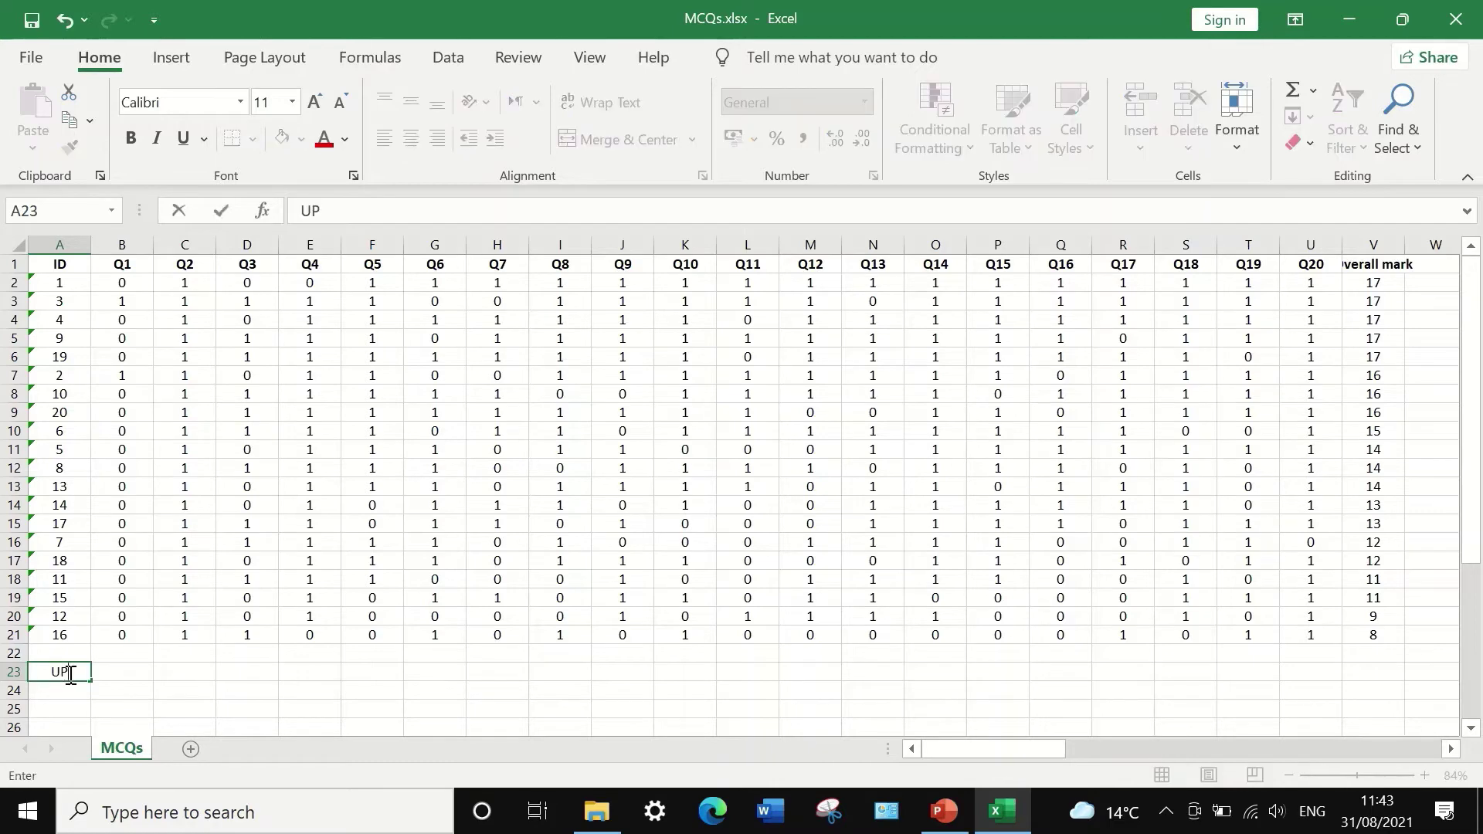
{"action": "key", "text": "ctrl+Return"}
{"action": "key", "text": "Return"}
{"action": "type", "text": "LG"}
{"action": "key", "text": "Return"}
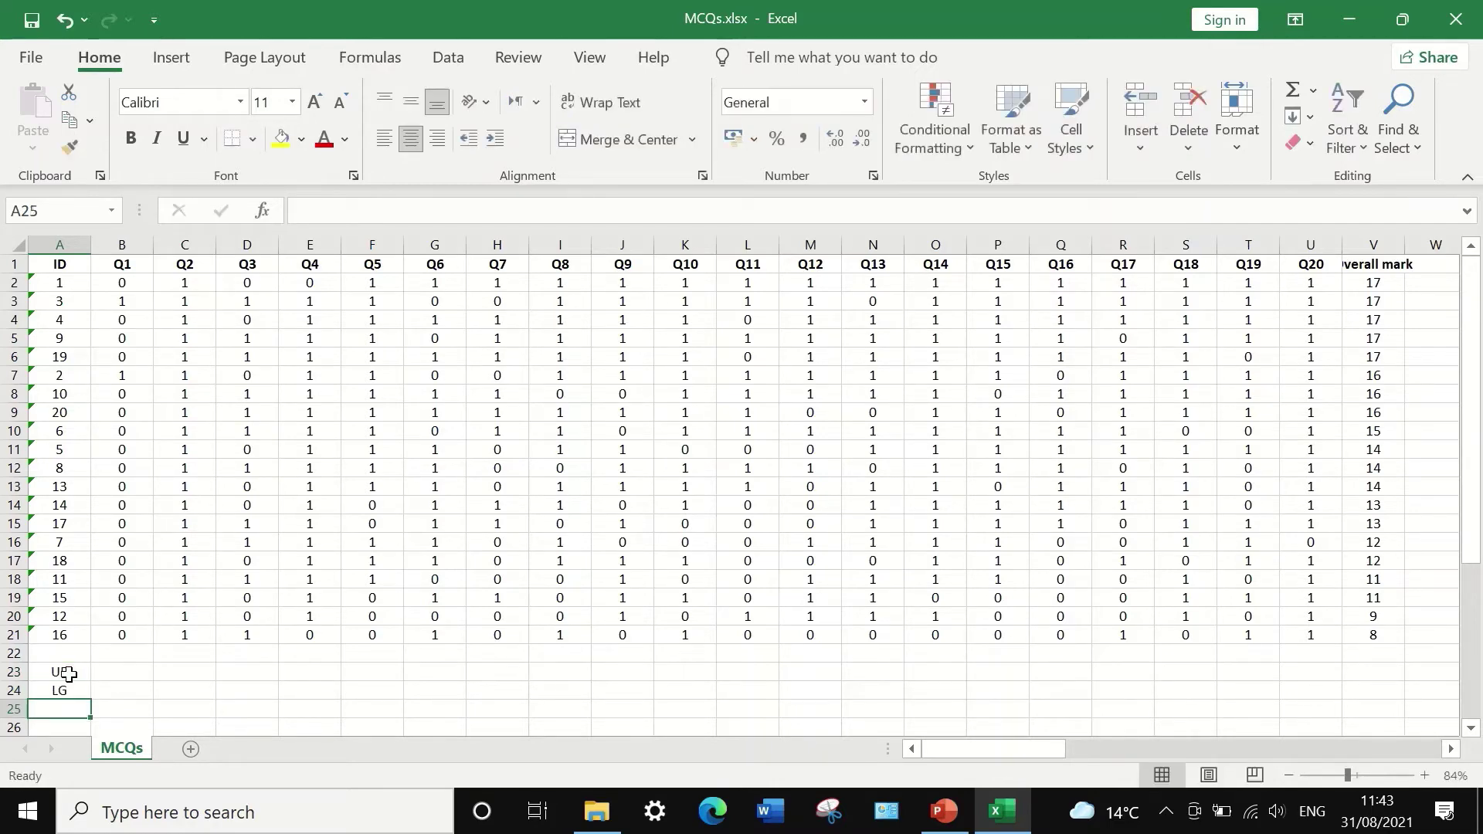
{"action": "type", "text": "ID"}
{"action": "key", "text": "Return"}
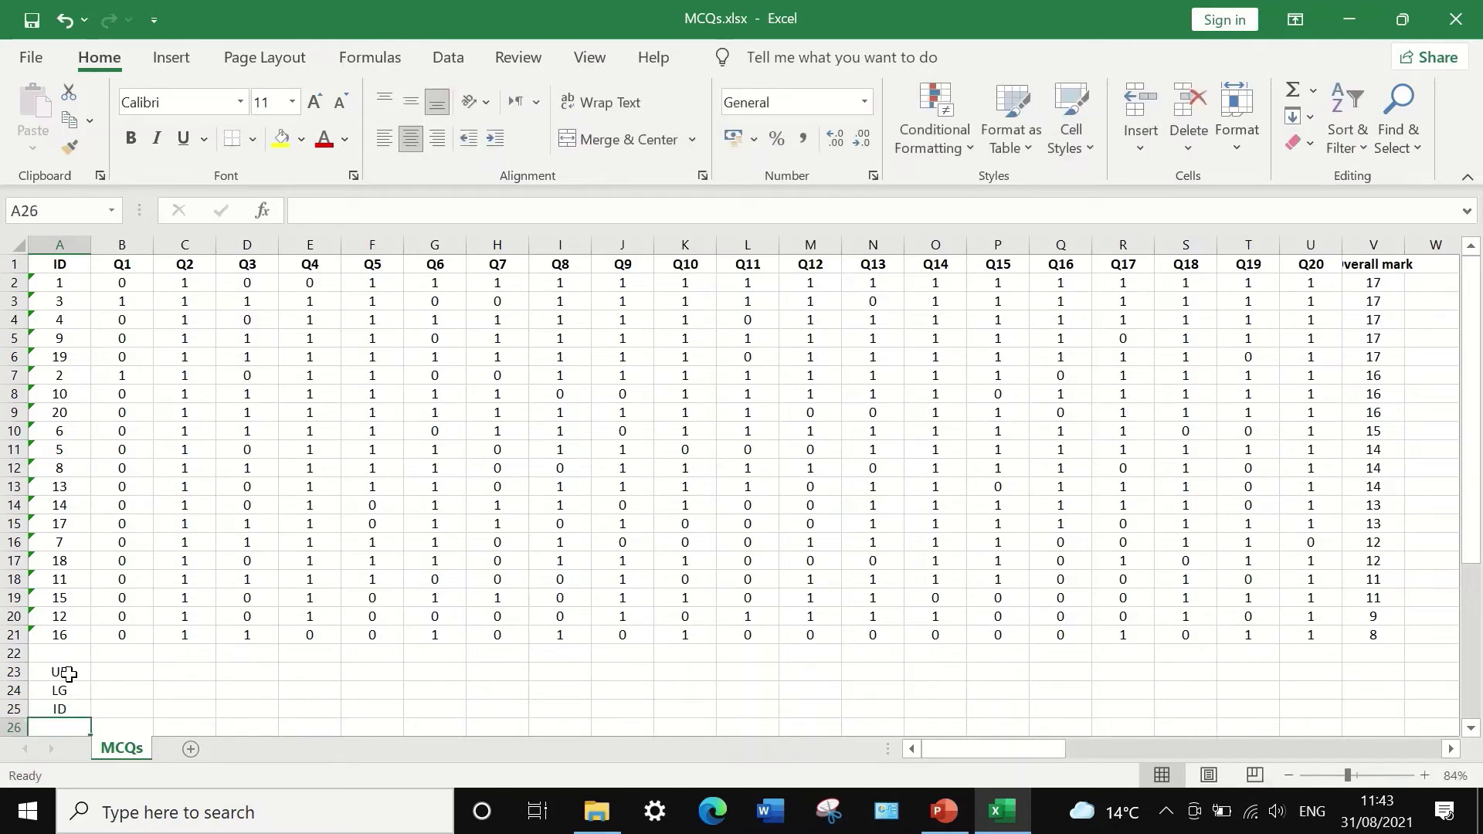
{"action": "type", "text": "ID%"}
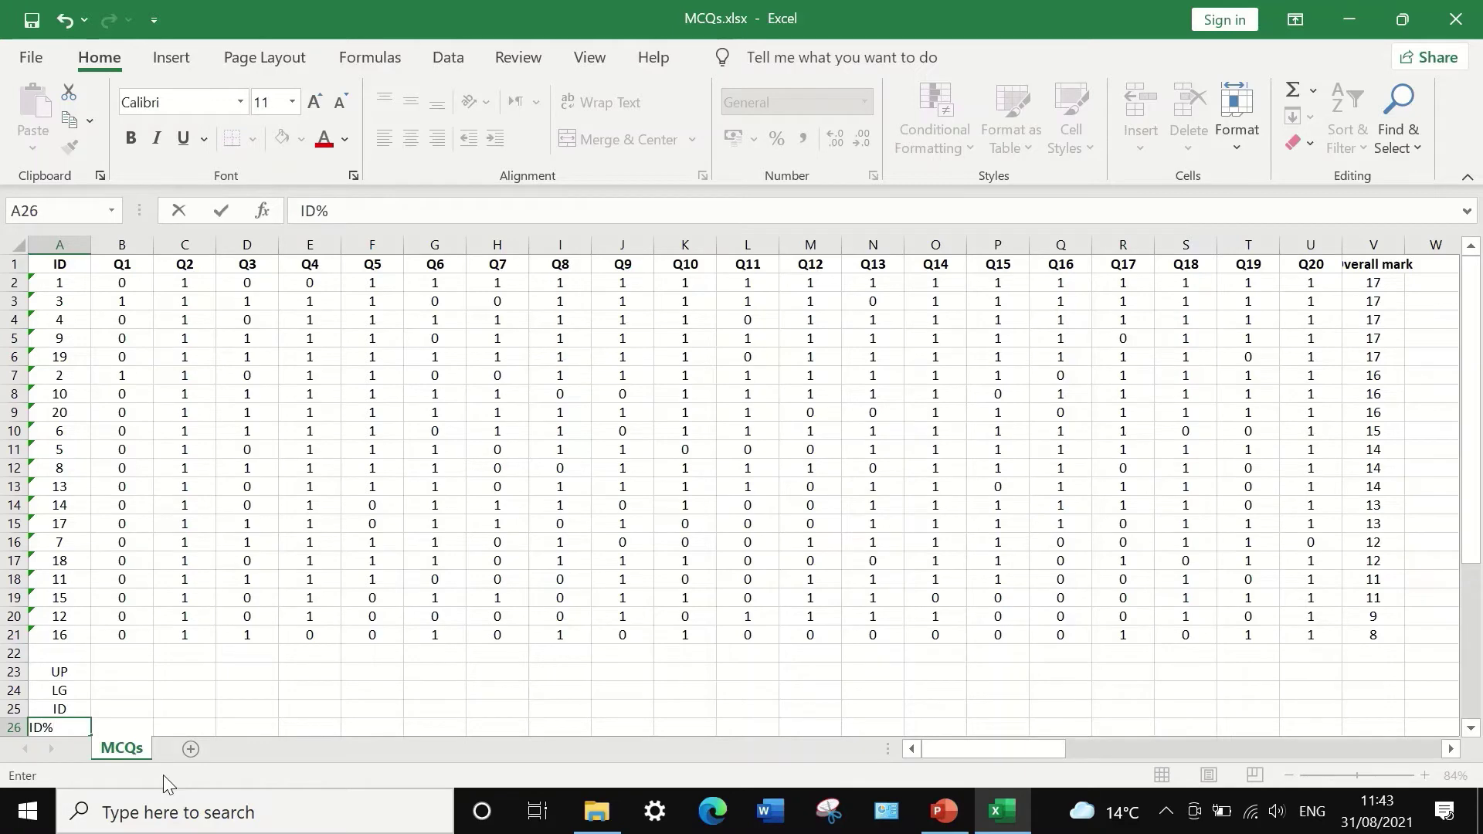
{"action": "key", "text": "Return"}
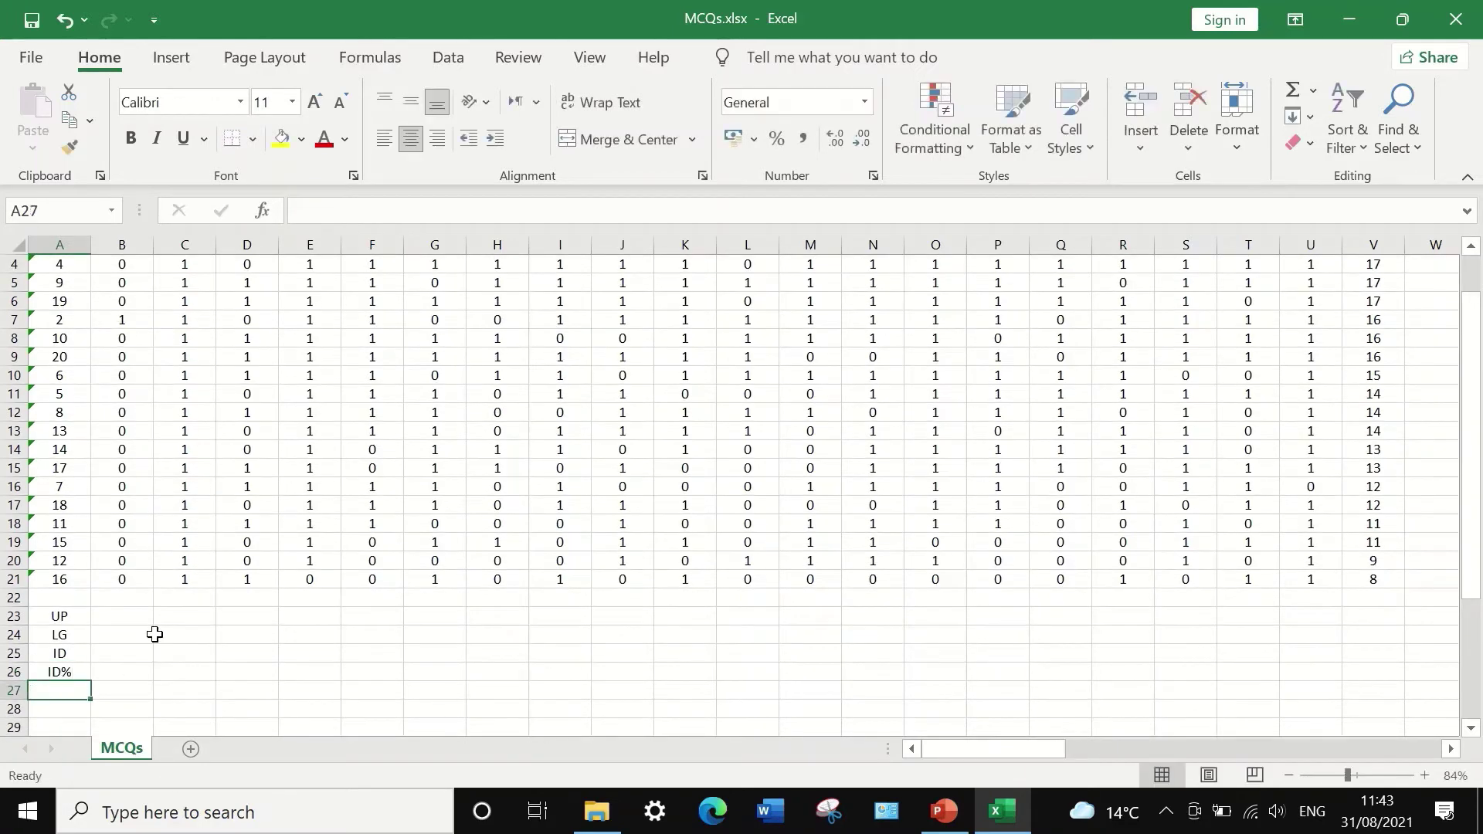
Step: Open the Windows Calculator and multiply 20 by 0.27
{"action": "scroll", "coordinate": [162, 626], "scroll_direction": "up", "scroll_amount": 1}
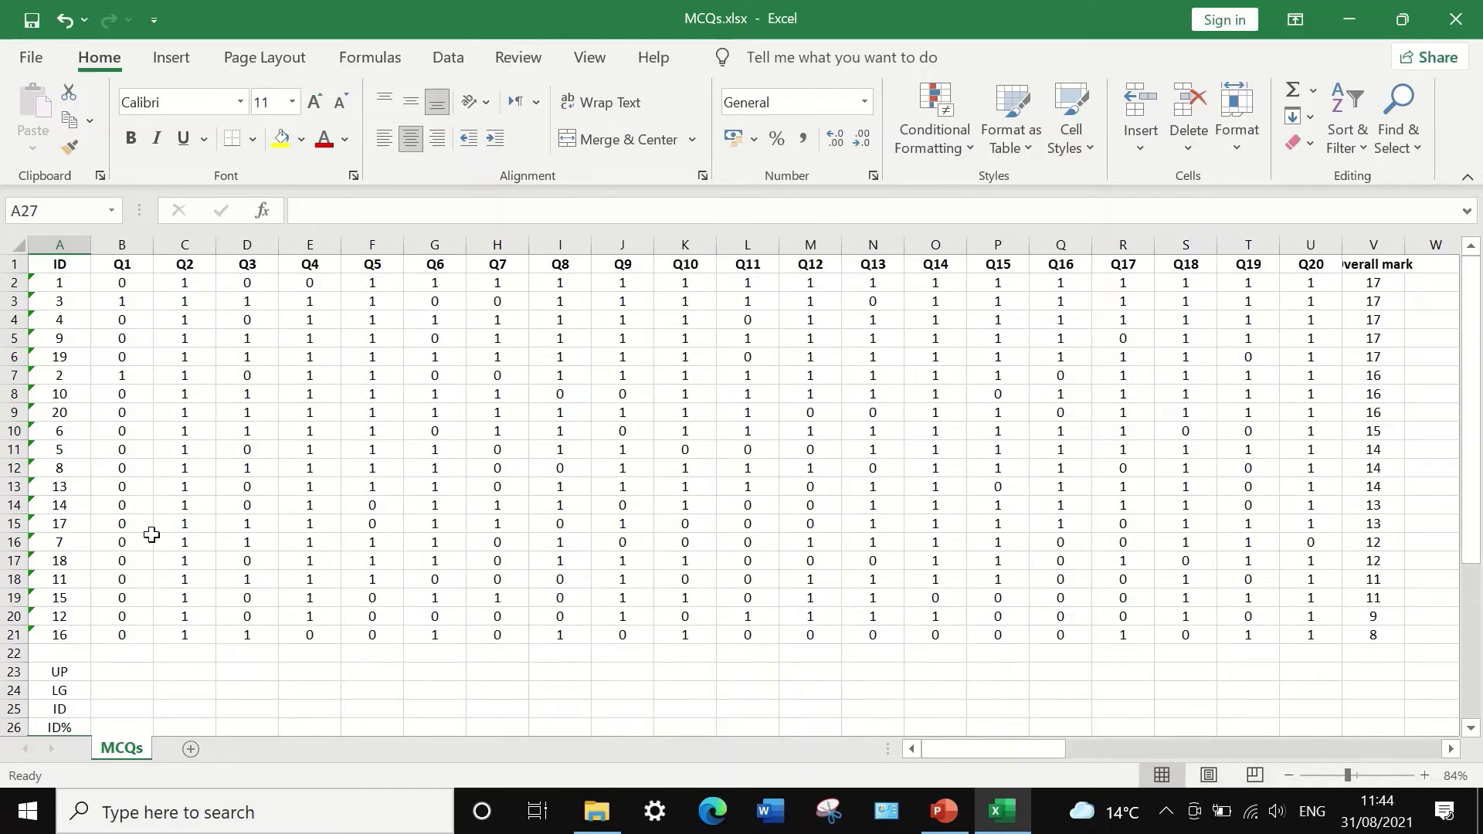
{"action": "left_click", "coordinate": [173, 817]}
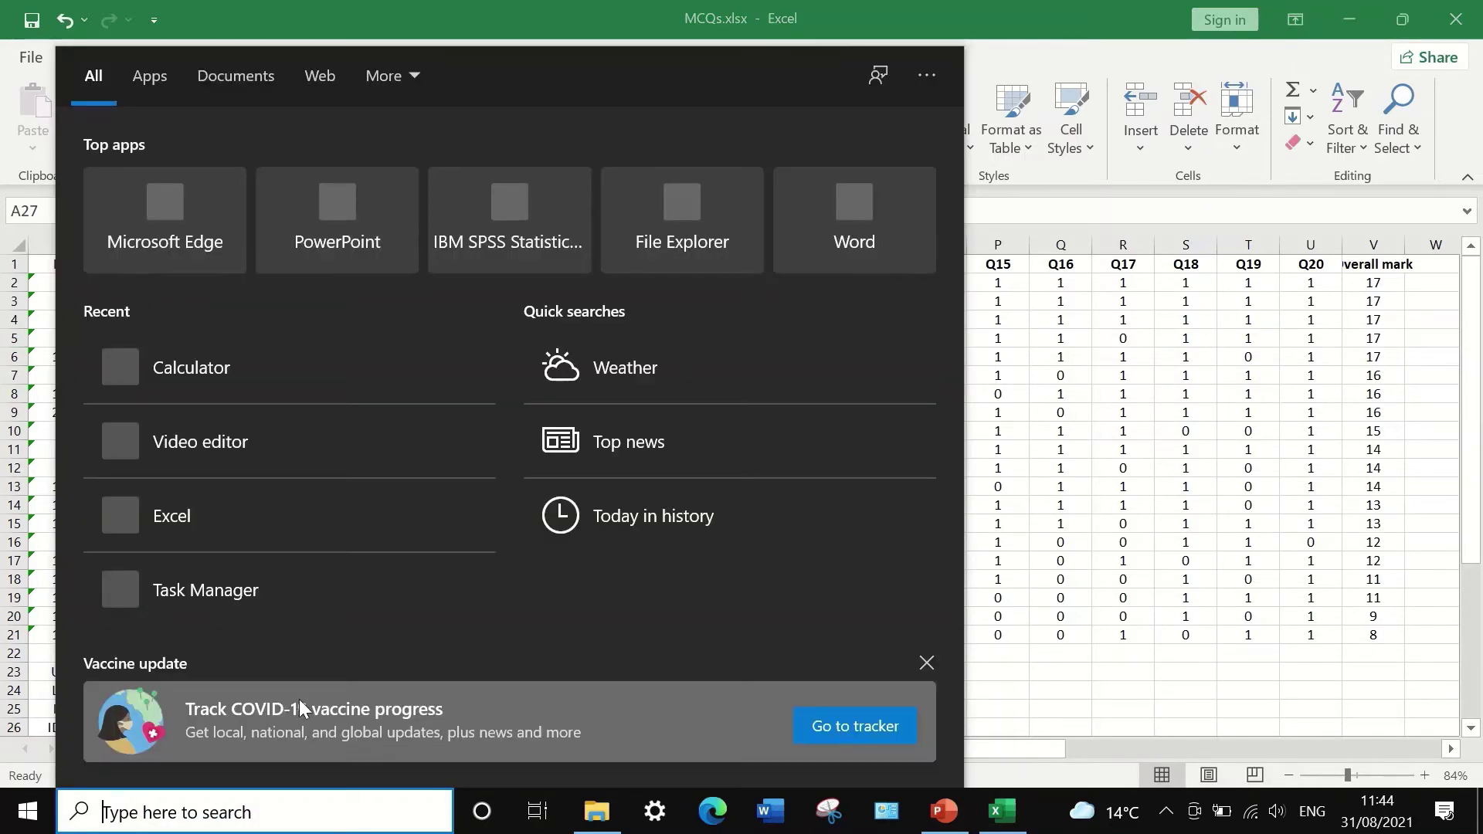
{"action": "left_click", "coordinate": [166, 383]}
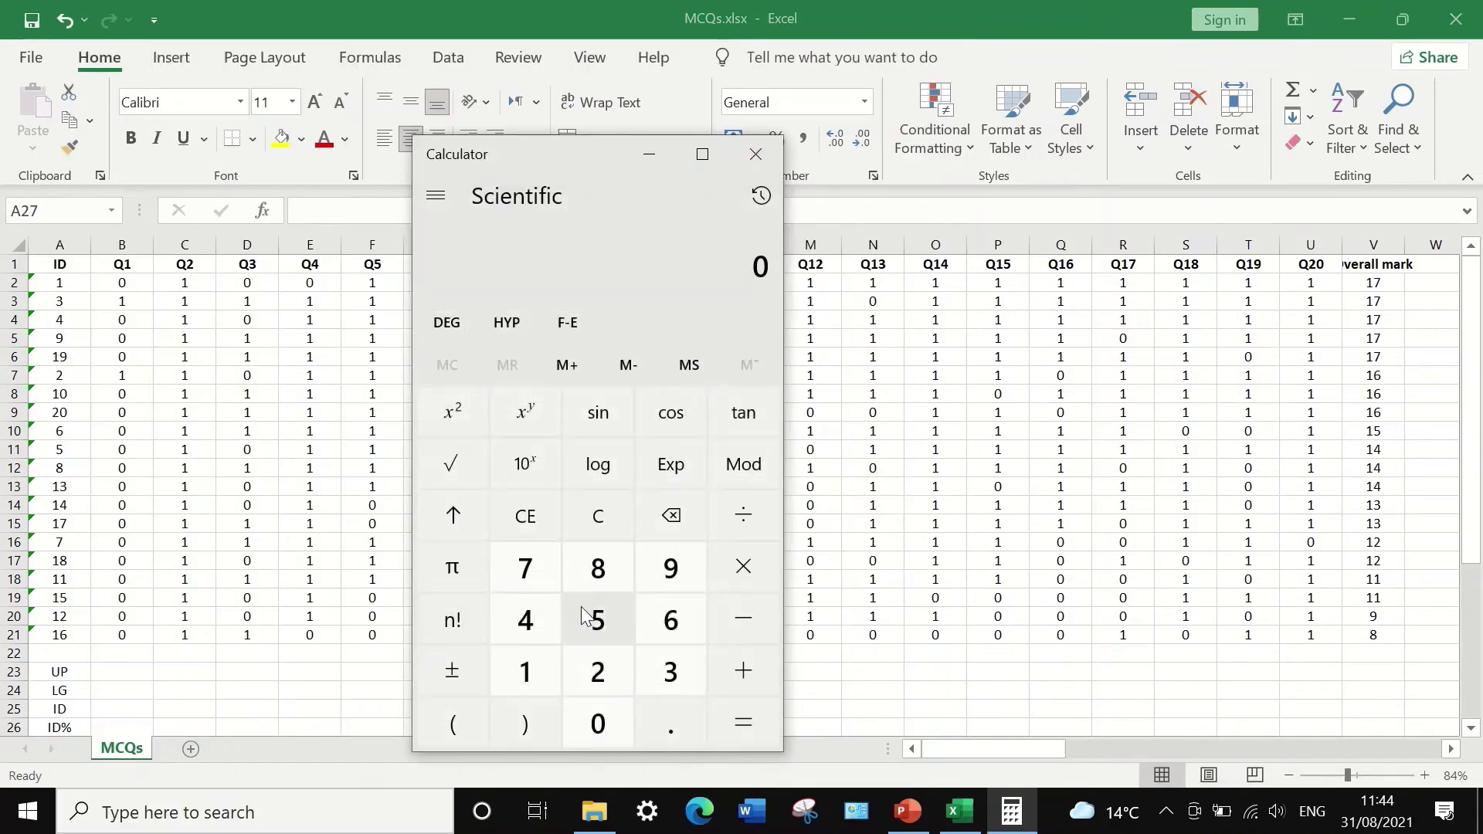
{"action": "left_click", "coordinate": [600, 669]}
{"action": "left_click", "coordinate": [598, 724]}
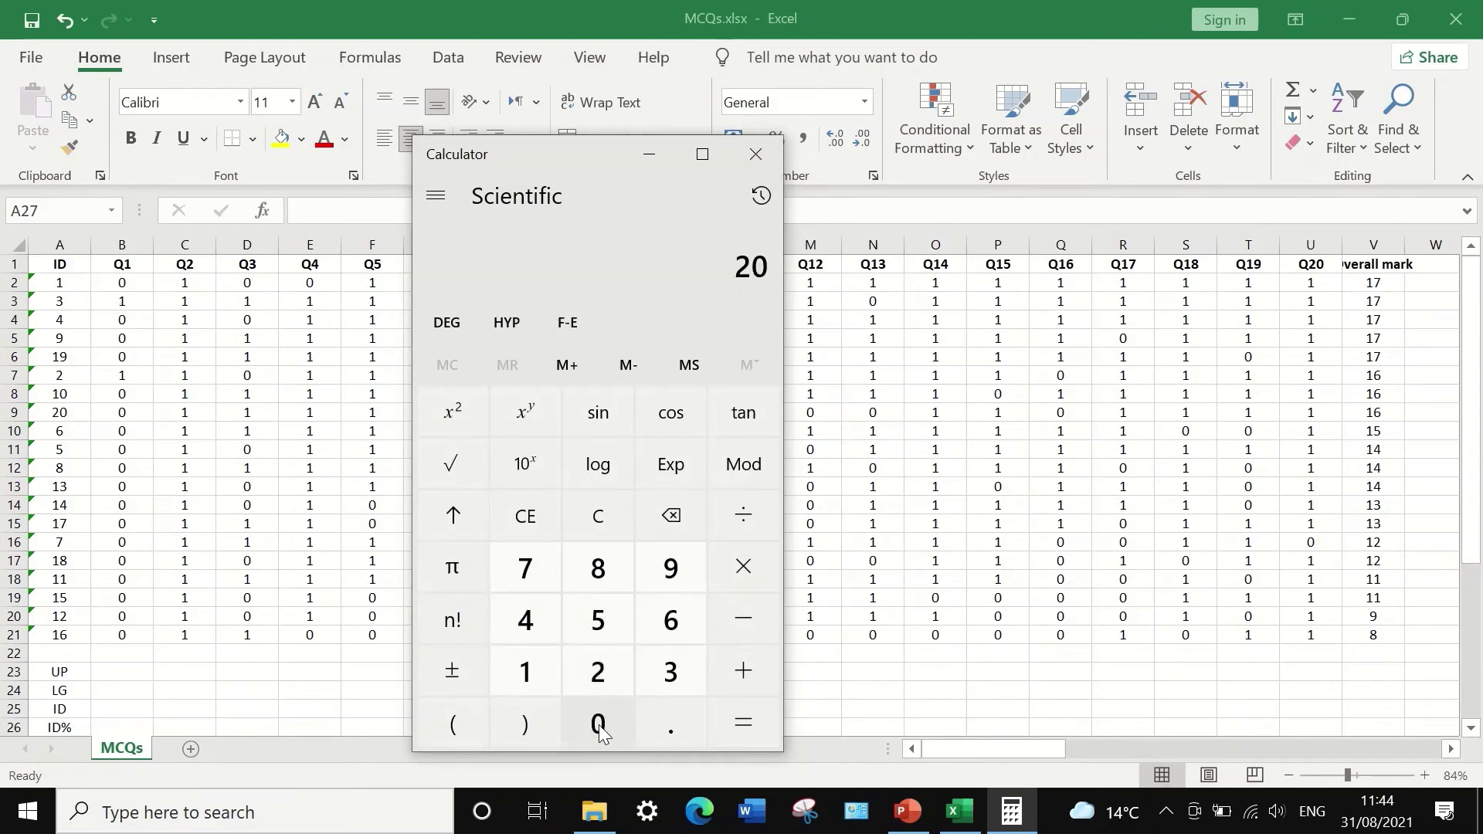
{"action": "left_click", "coordinate": [730, 569]}
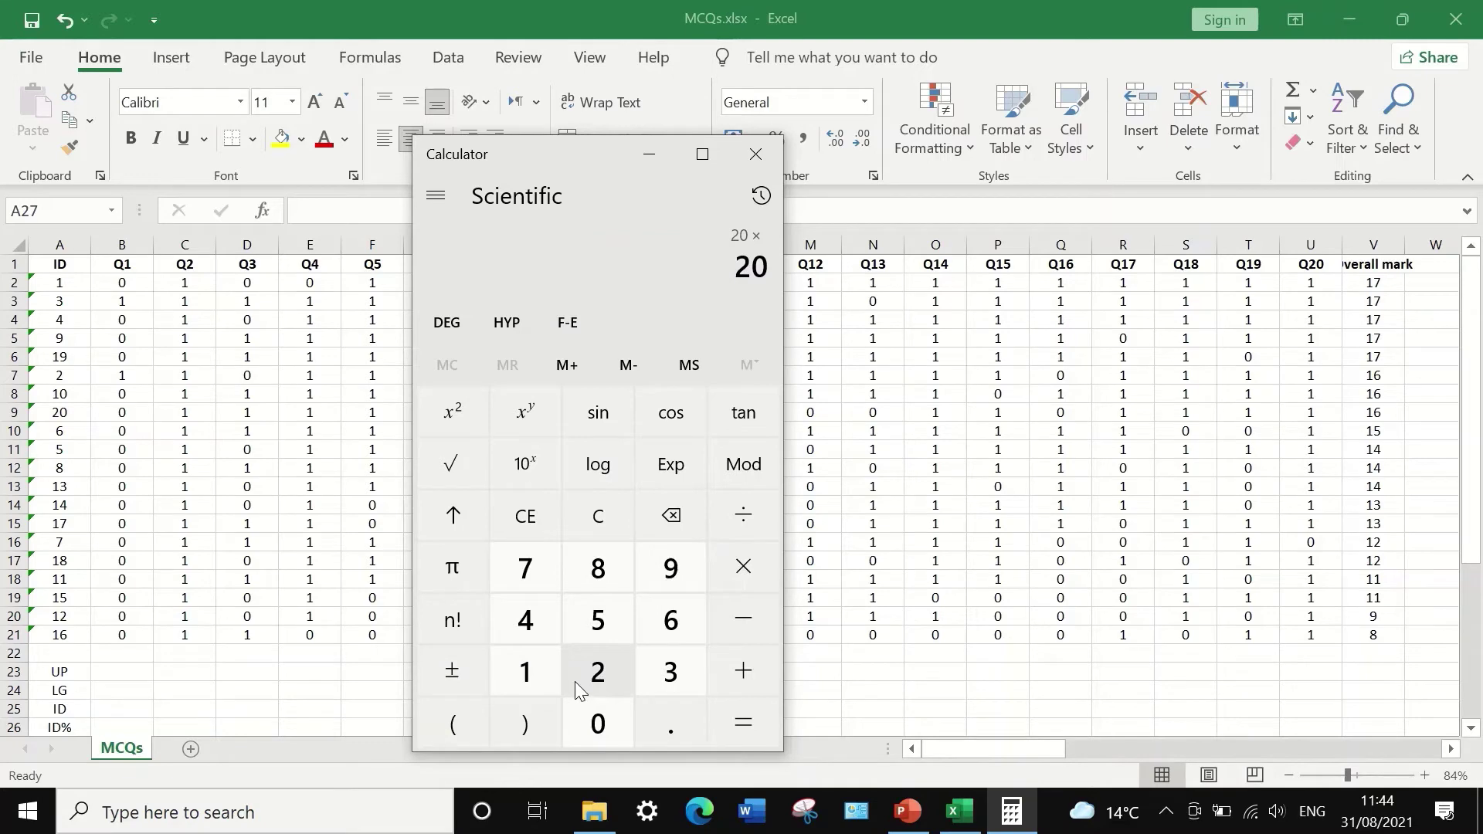
{"action": "left_click", "coordinate": [671, 720]}
{"action": "left_click", "coordinate": [602, 676]}
{"action": "left_click", "coordinate": [523, 569]}
{"action": "left_click", "coordinate": [736, 719]}
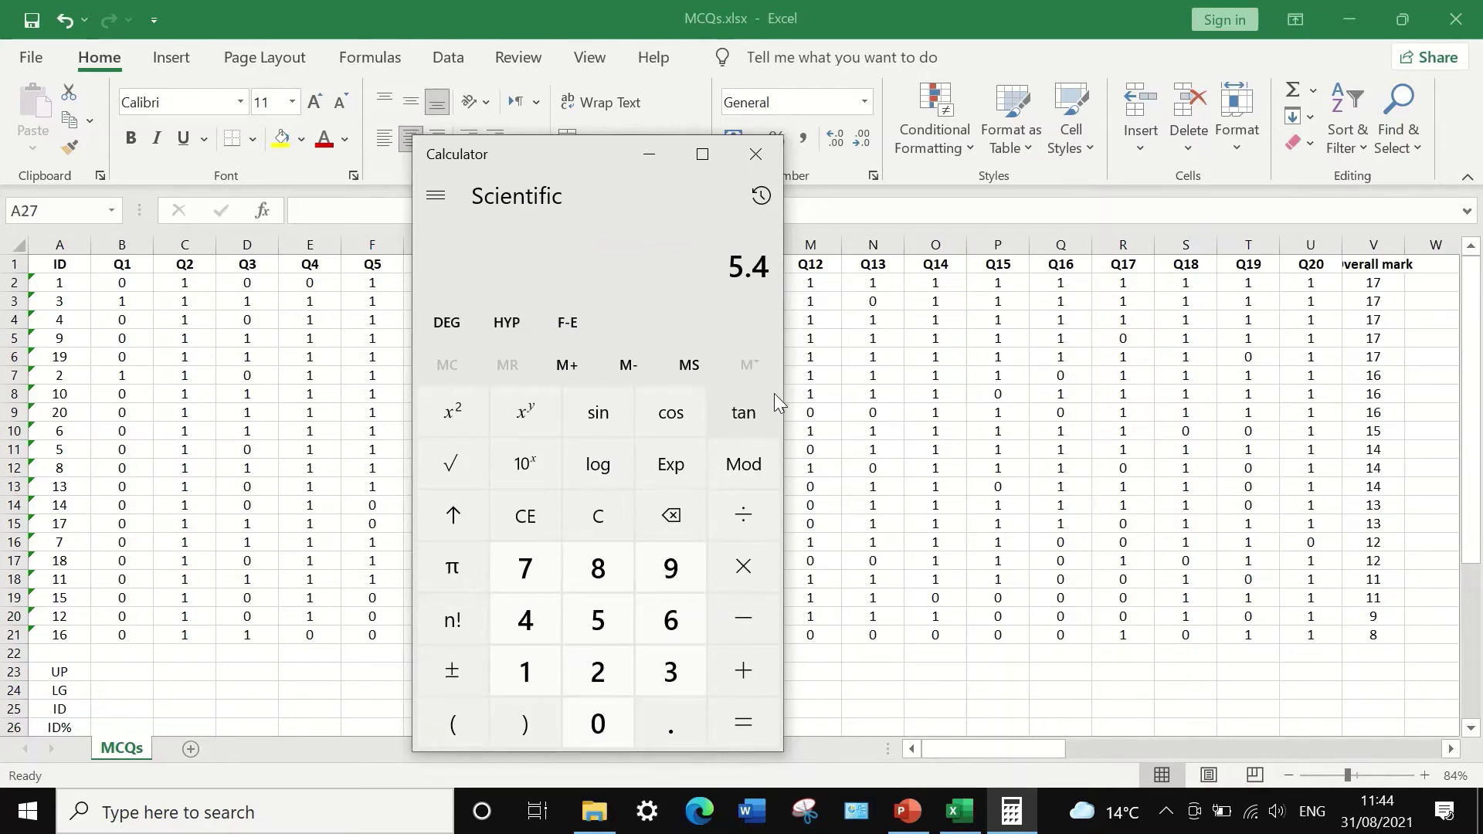
Step: Close the calculator and fill rows 2 to 7, the six highest-scoring students, with light green
{"action": "left_click", "coordinate": [755, 153]}
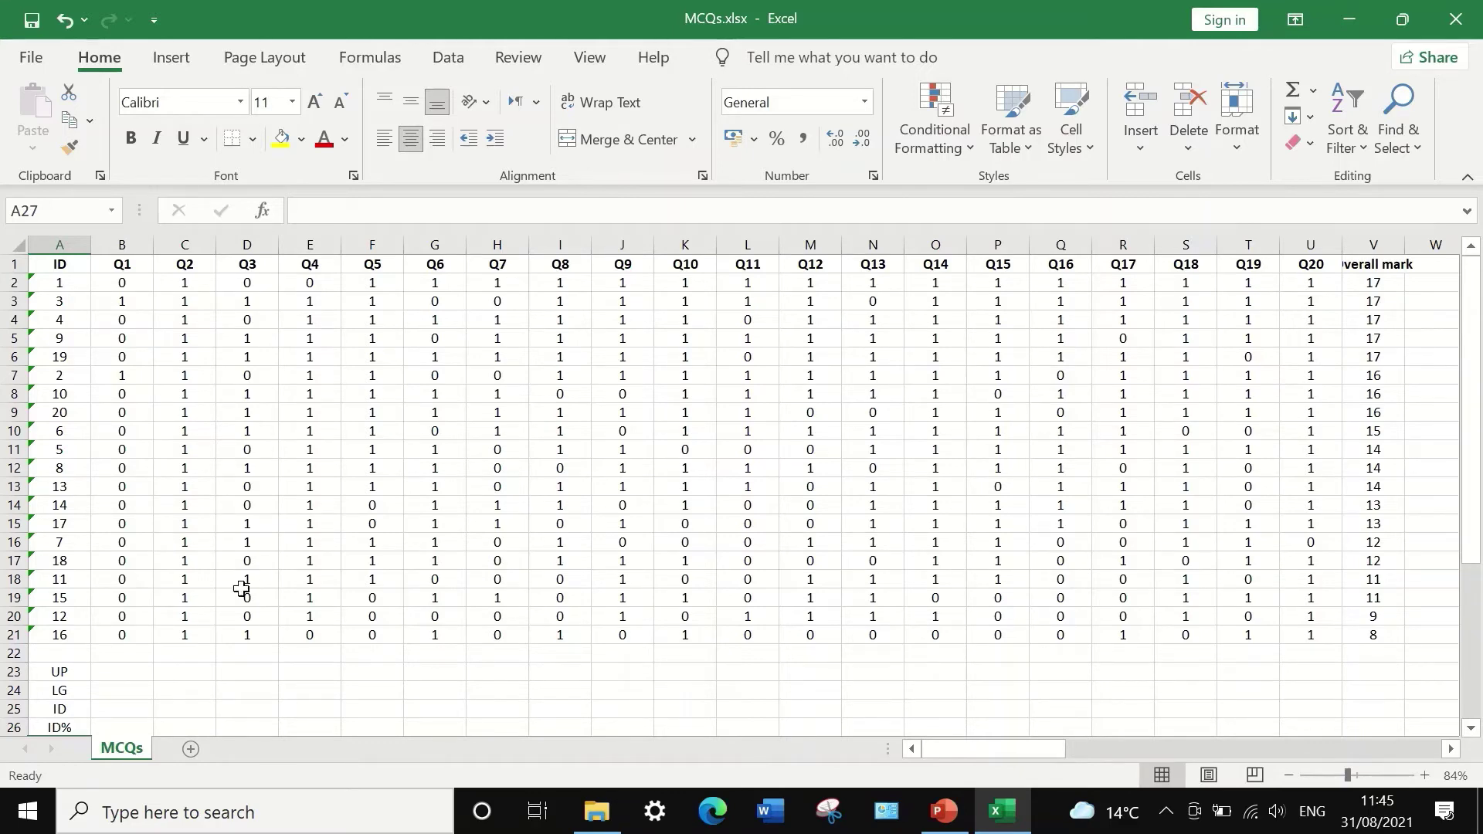
{"action": "left_click", "coordinate": [116, 674]}
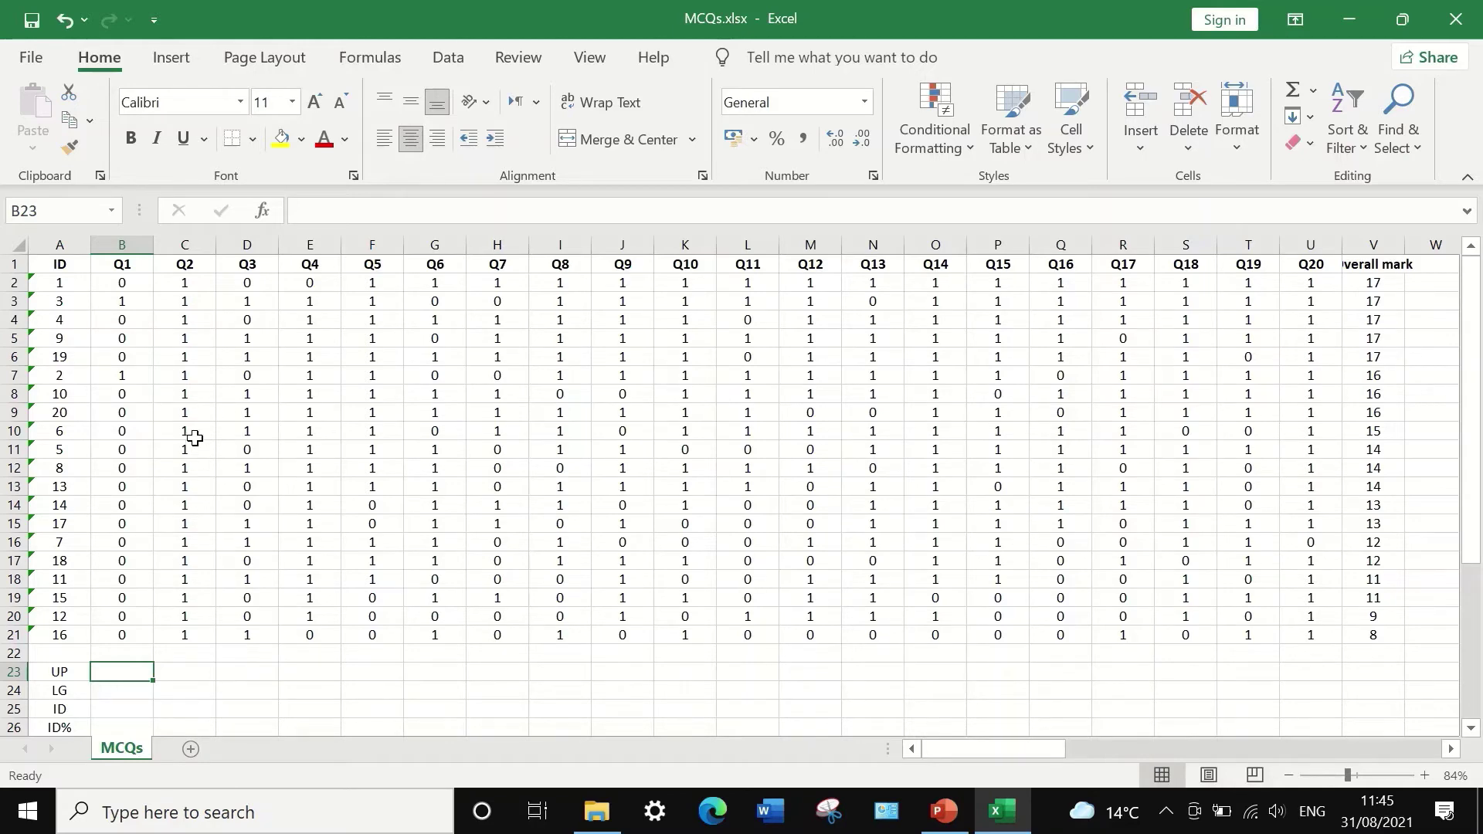
{"action": "left_click_drag", "start_coordinate": [13, 284], "coordinate": [21, 379]}
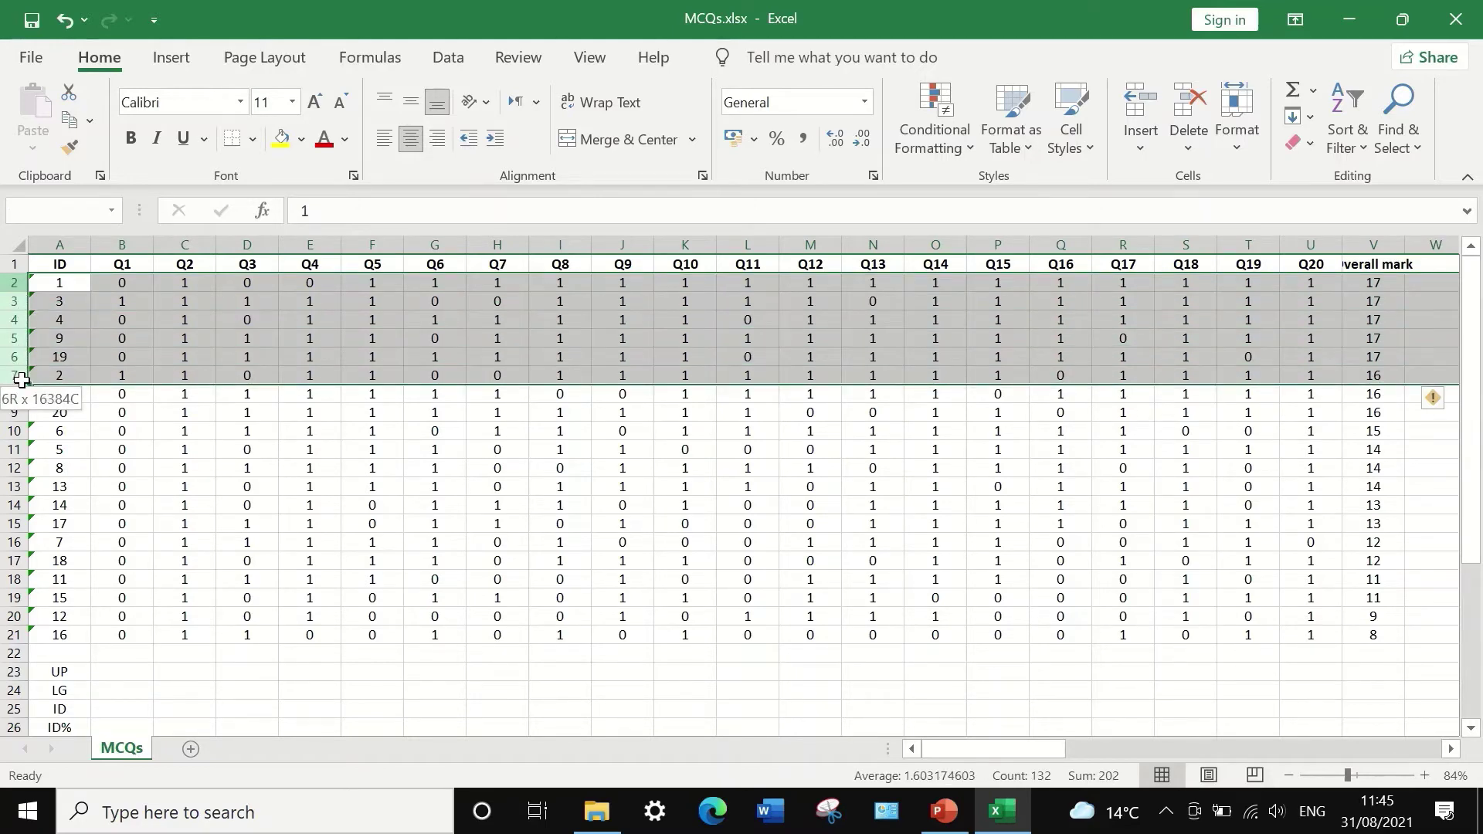
{"action": "left_click_drag", "start_coordinate": [22, 380], "coordinate": [22, 380]}
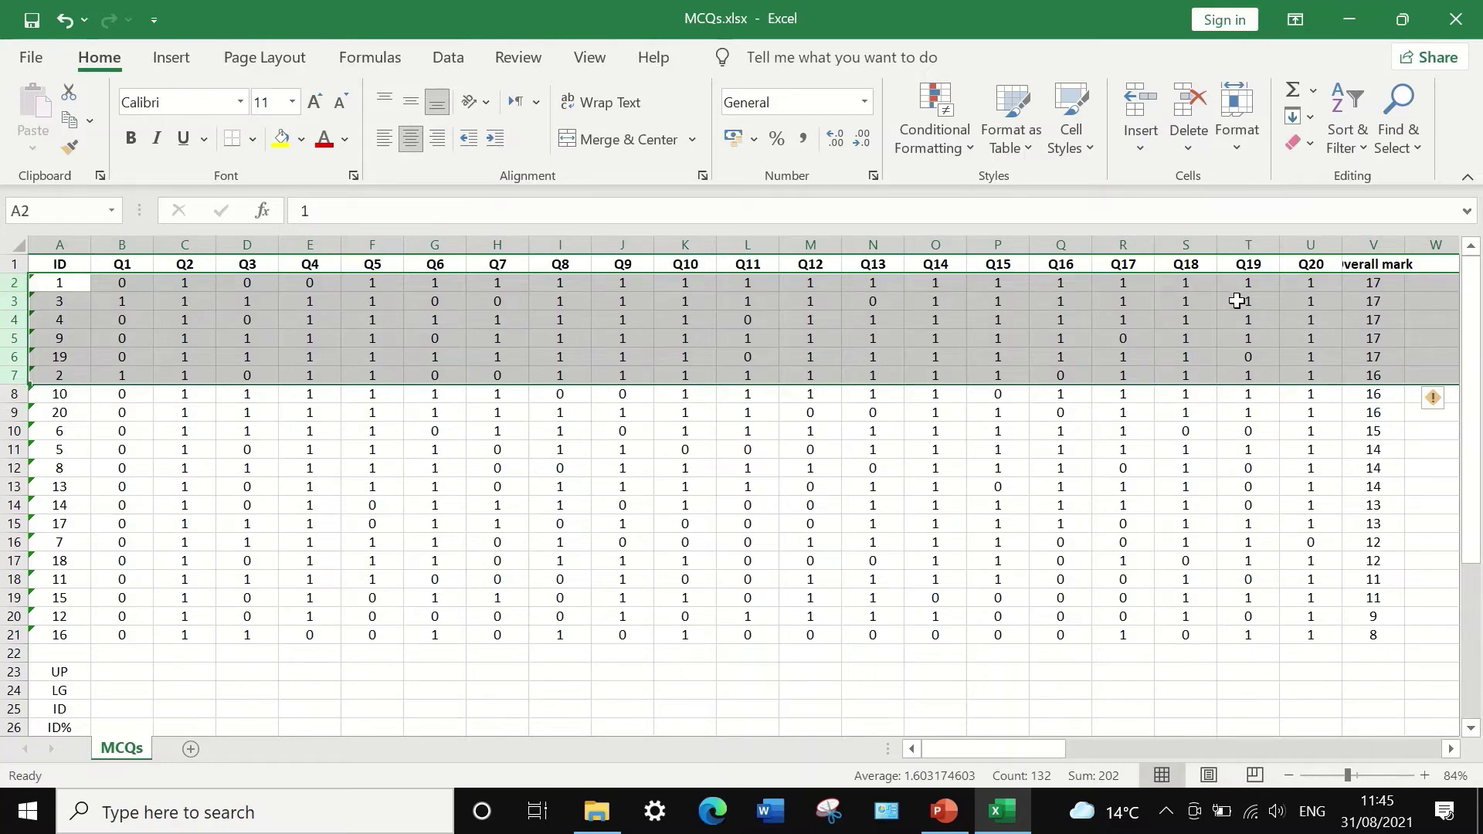
{"action": "left_click", "coordinate": [302, 139]}
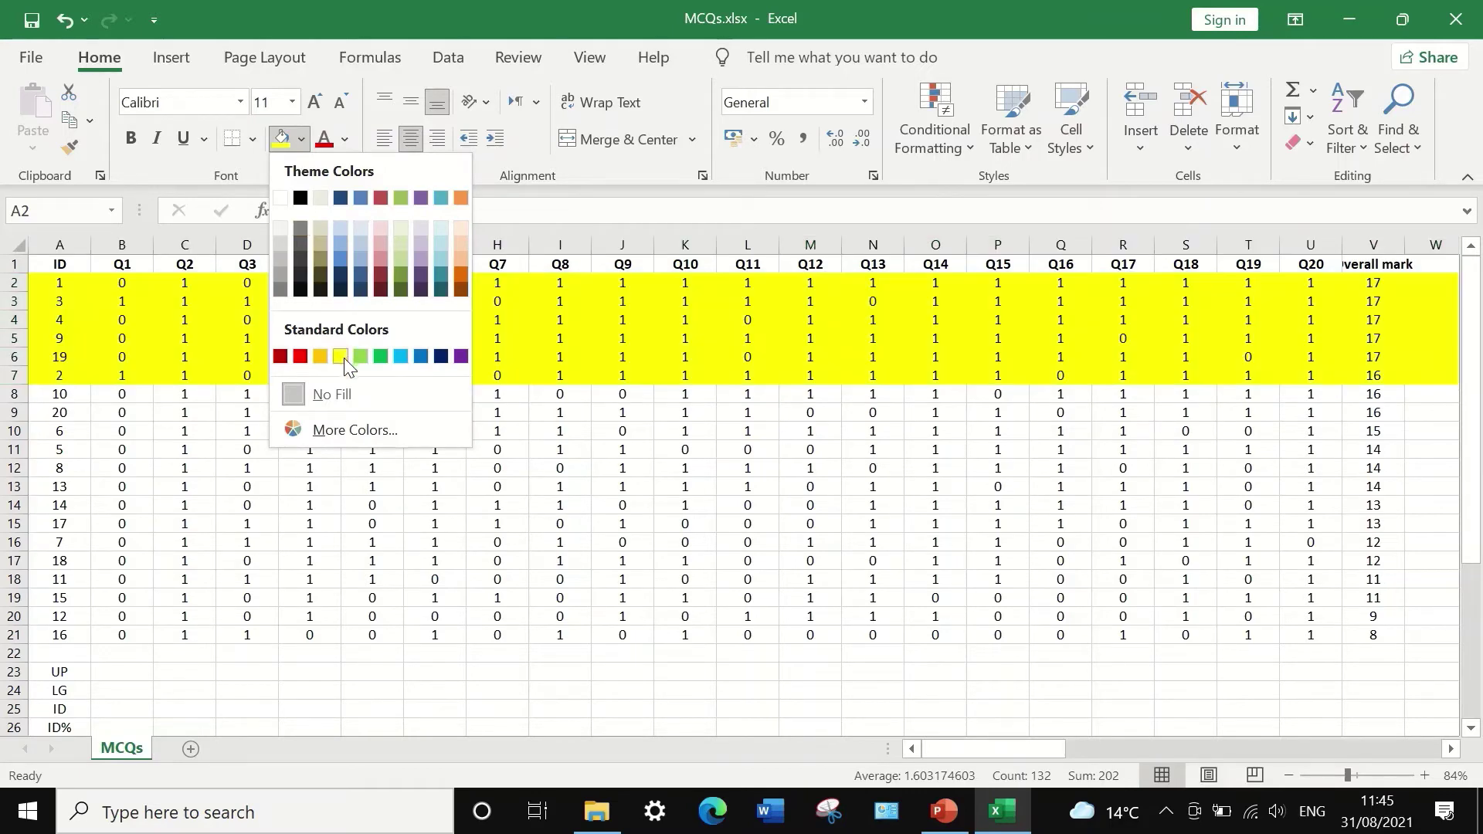
{"action": "left_click", "coordinate": [361, 356]}
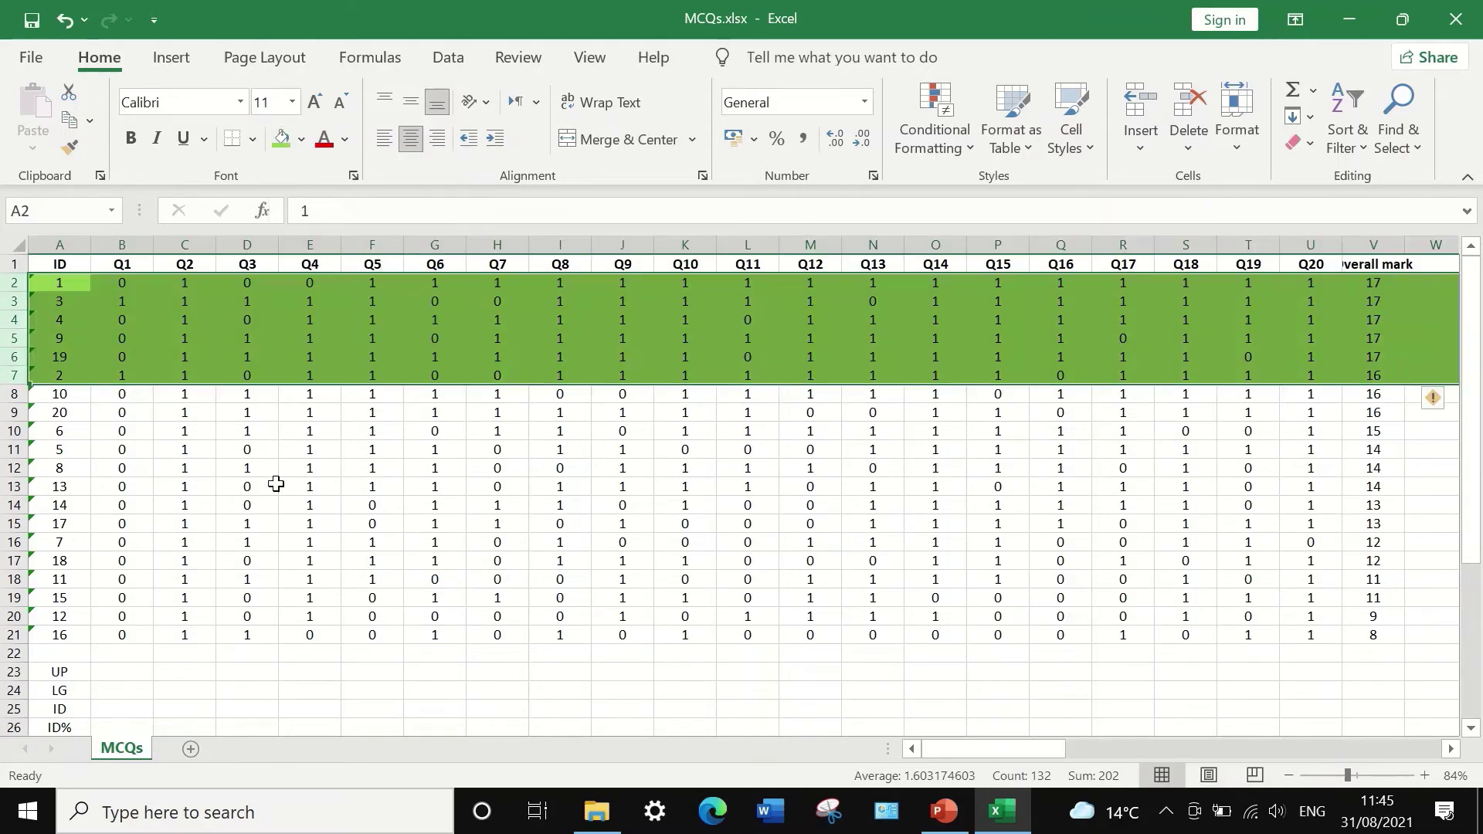
Step: Give rows 16 to 21, the six lowest-scoring students, a red fill with the font color set to Automatic
{"action": "left_click_drag", "start_coordinate": [15, 635], "coordinate": [18, 566]}
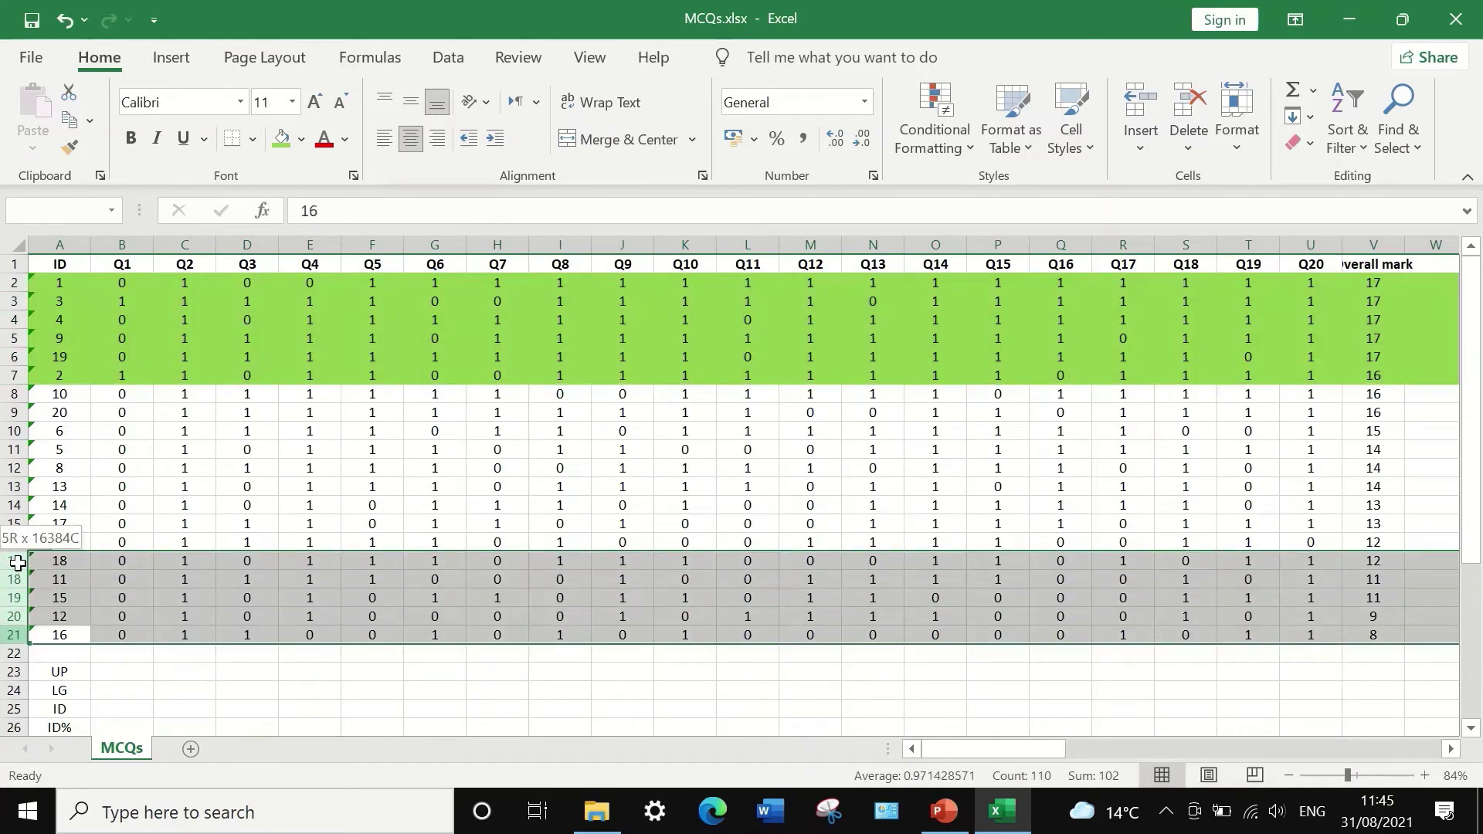
{"action": "left_click_drag", "start_coordinate": [18, 561], "coordinate": [18, 544]}
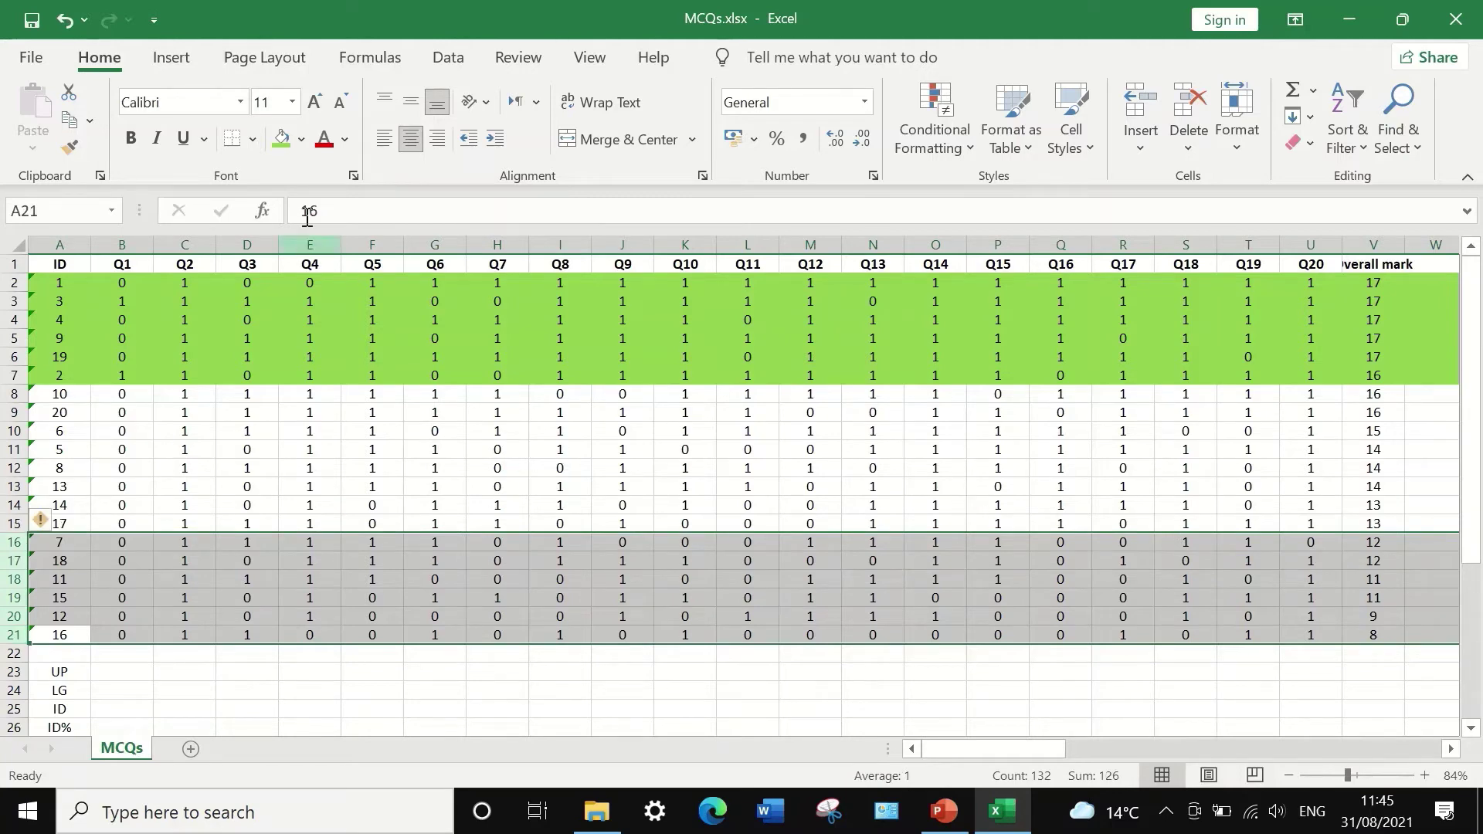
{"action": "left_click", "coordinate": [344, 142]}
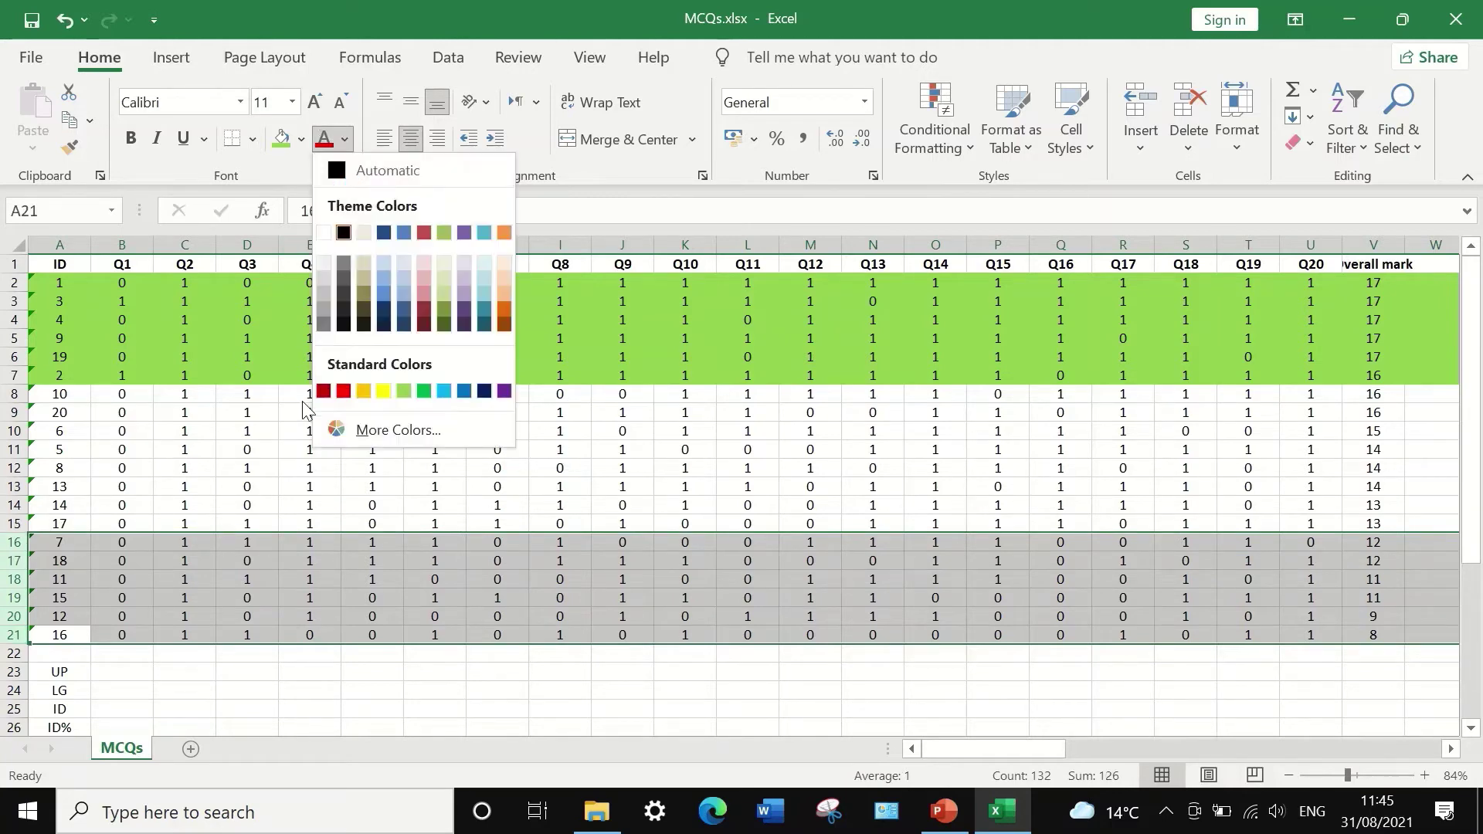
{"action": "left_click", "coordinate": [342, 392]}
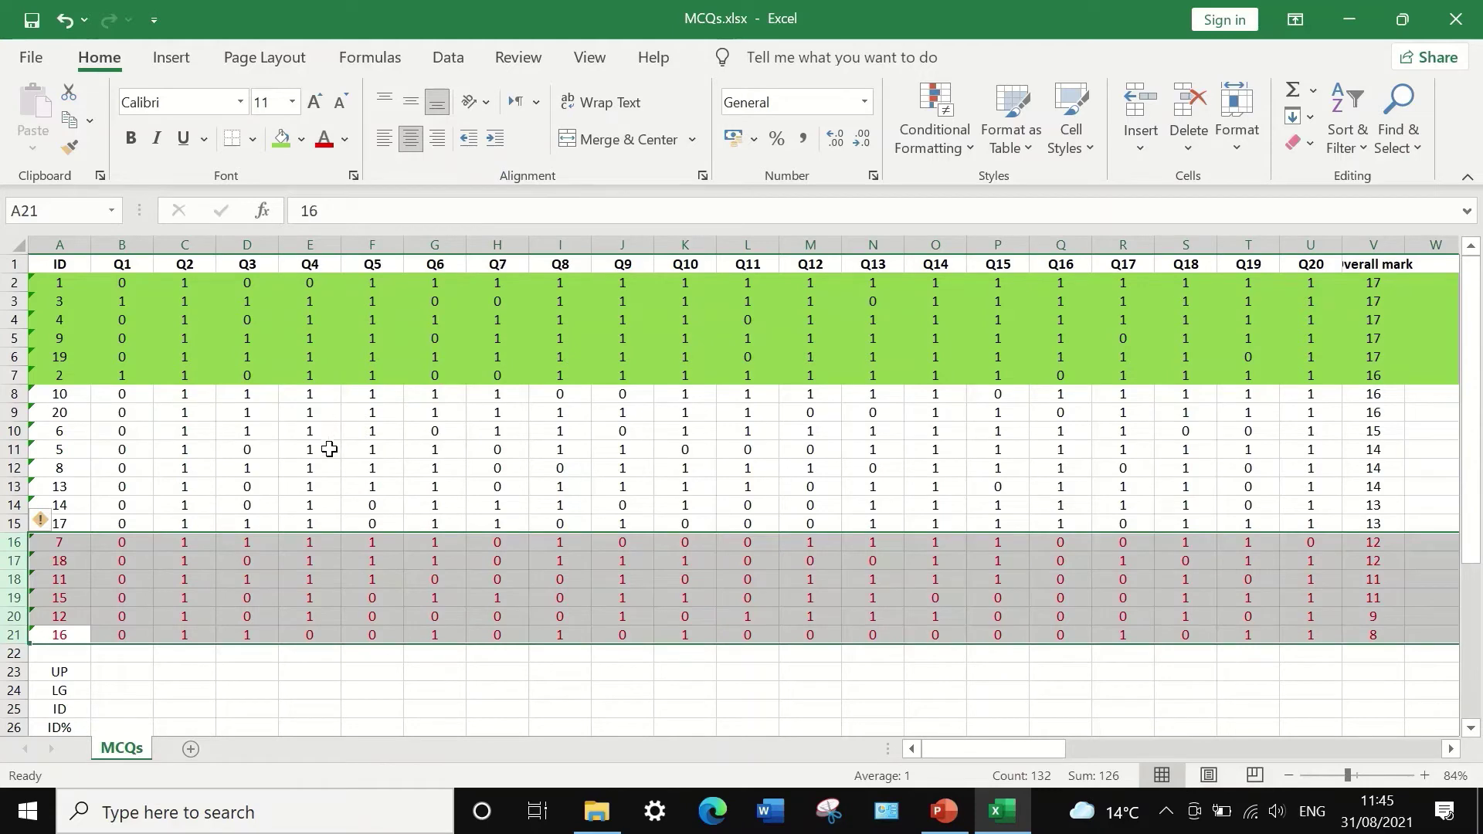
{"action": "left_click", "coordinate": [345, 142]}
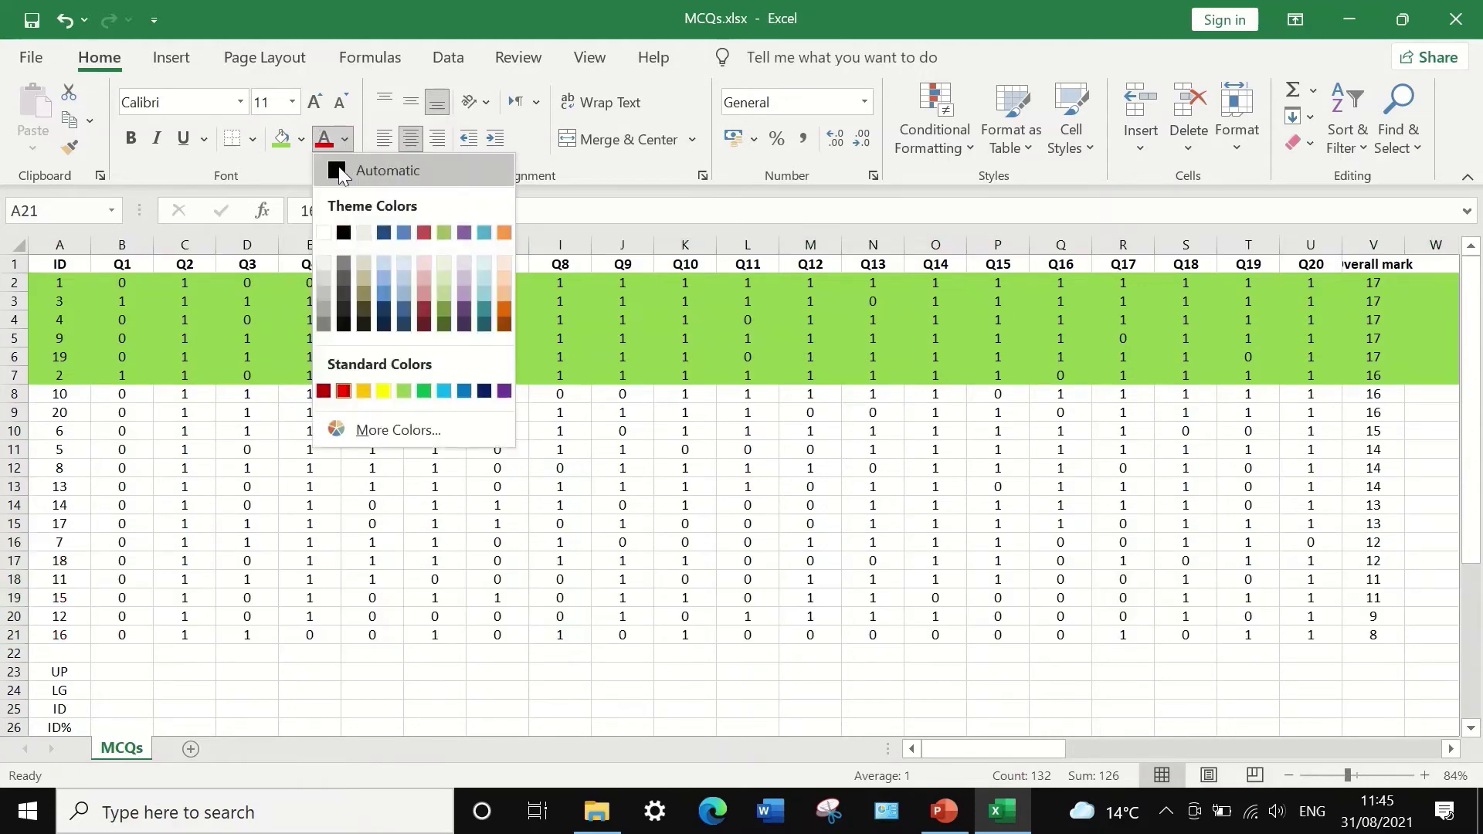
{"action": "left_click", "coordinate": [340, 160]}
{"action": "left_click", "coordinate": [302, 140]}
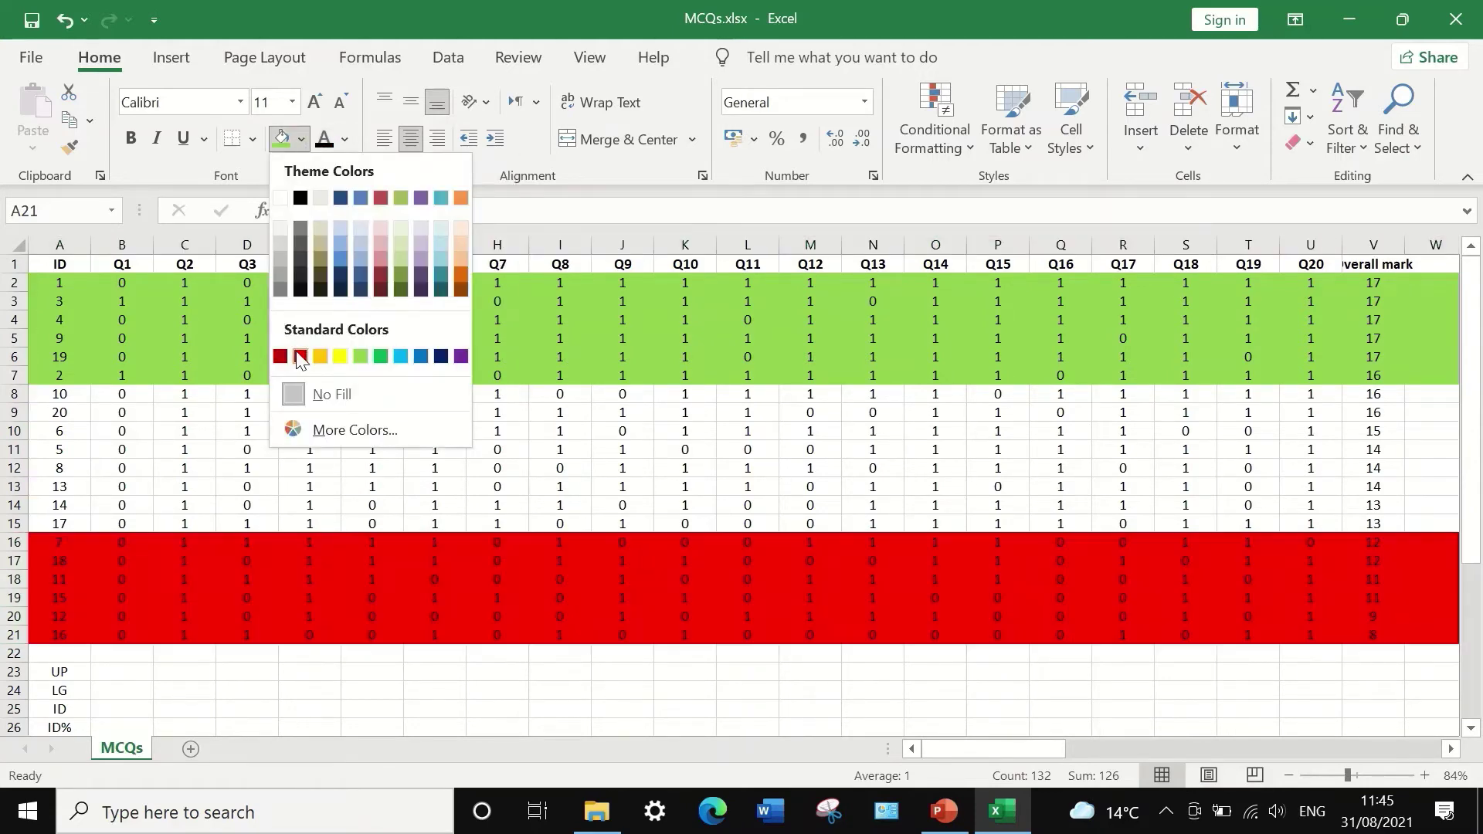
{"action": "left_click", "coordinate": [302, 356]}
{"action": "left_click", "coordinate": [305, 691]}
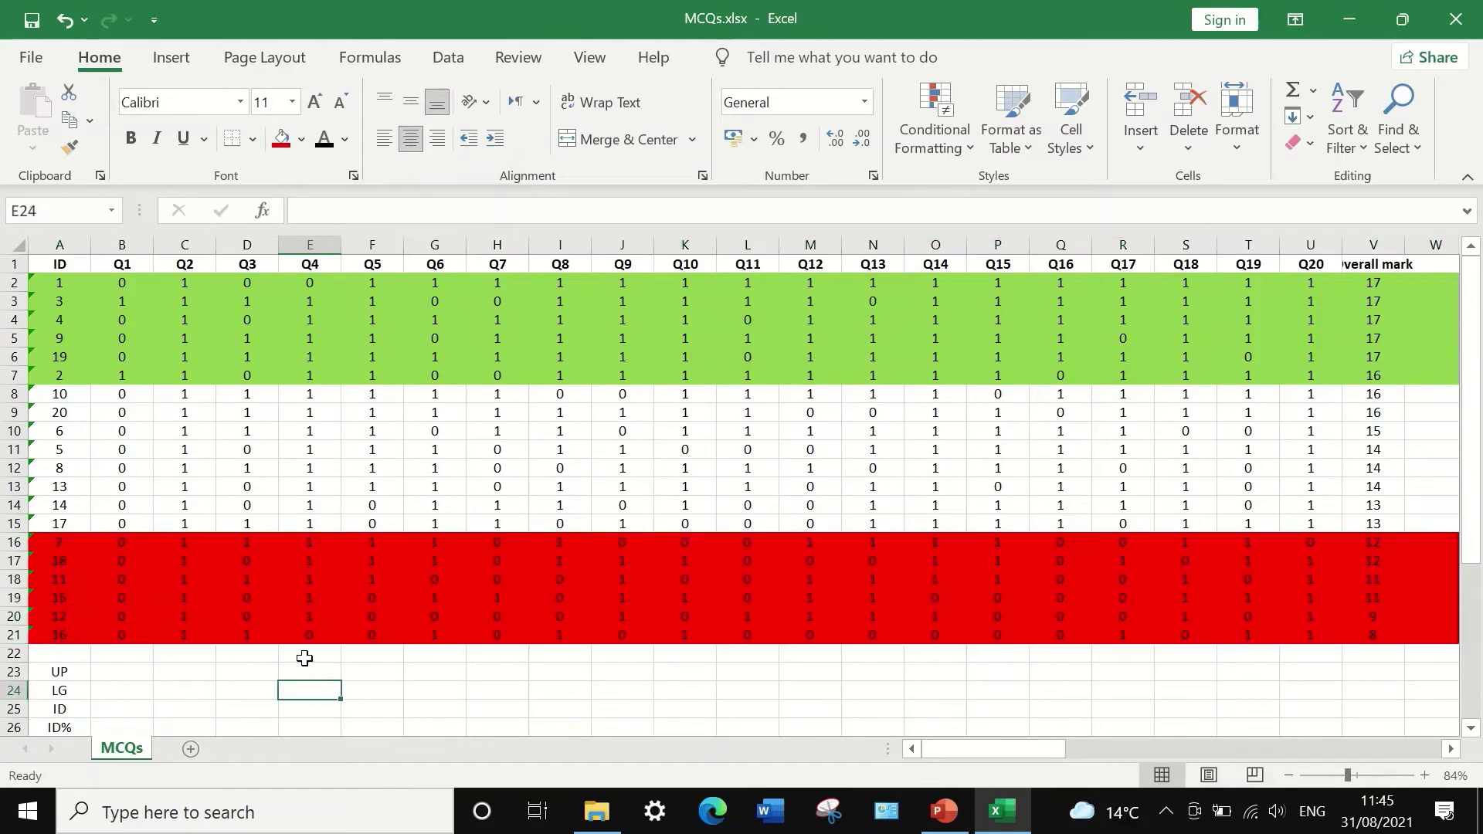
Step: Enter the upper-group formula =(SUM(B2:B7))/6 for Q1 in cell B23
{"action": "scroll", "coordinate": [301, 629], "scroll_direction": "down", "scroll_amount": 1}
{"action": "scroll", "coordinate": [292, 615], "scroll_direction": "up", "scroll_amount": 1}
{"action": "left_click", "coordinate": [123, 676]}
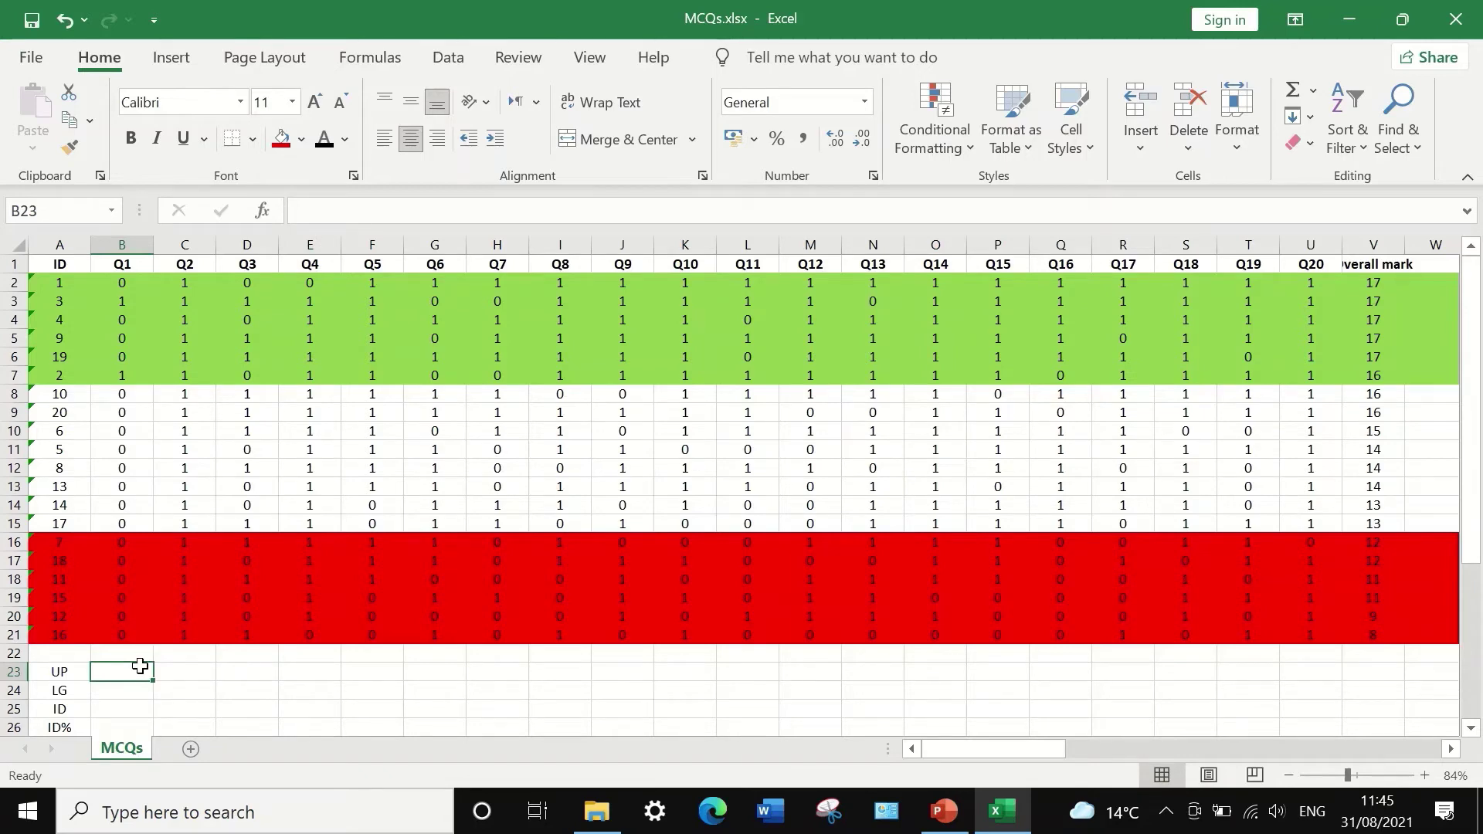
{"action": "type", "text": "="}
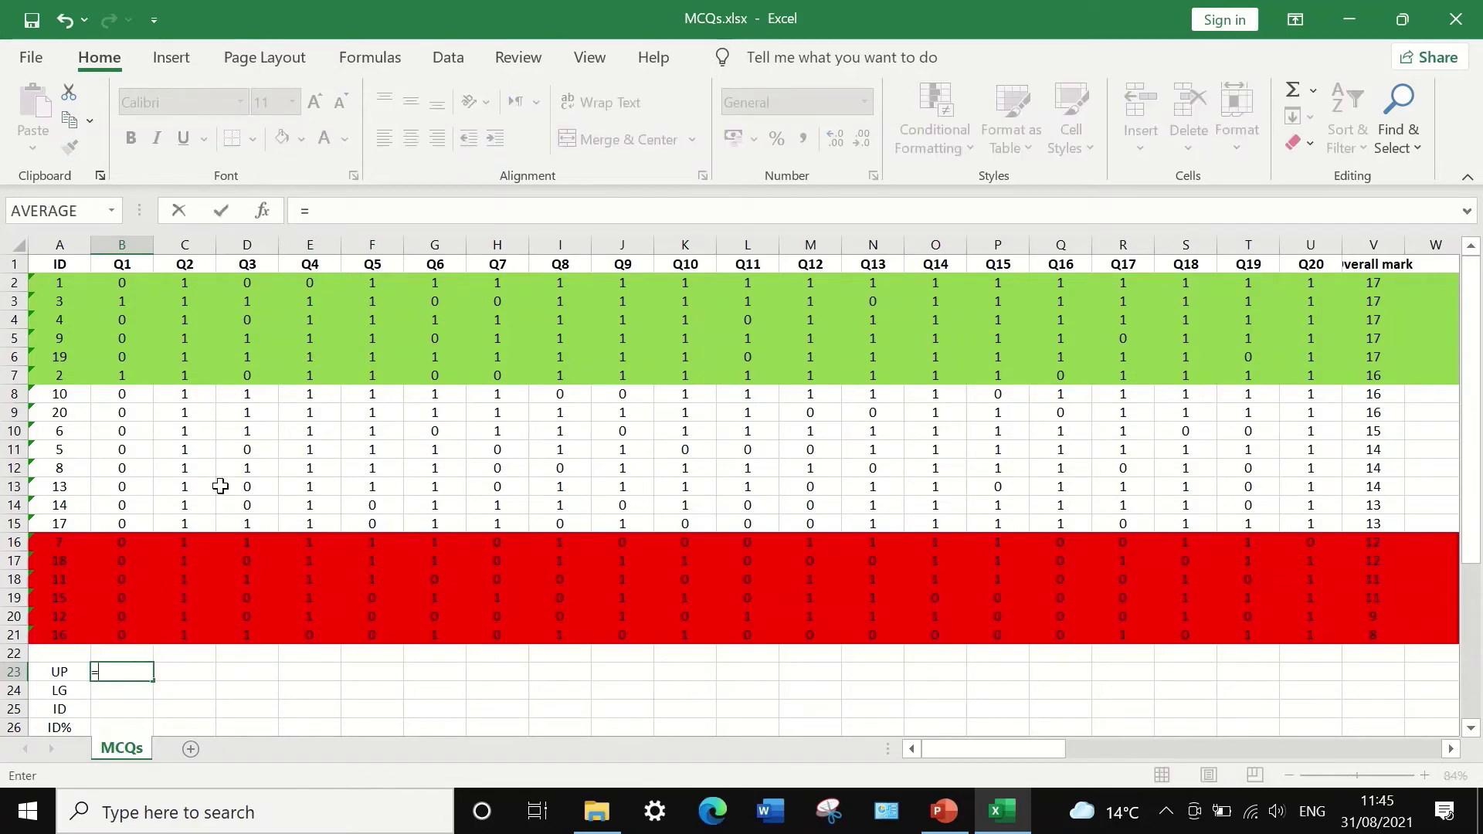
{"action": "type", "text": "SU"}
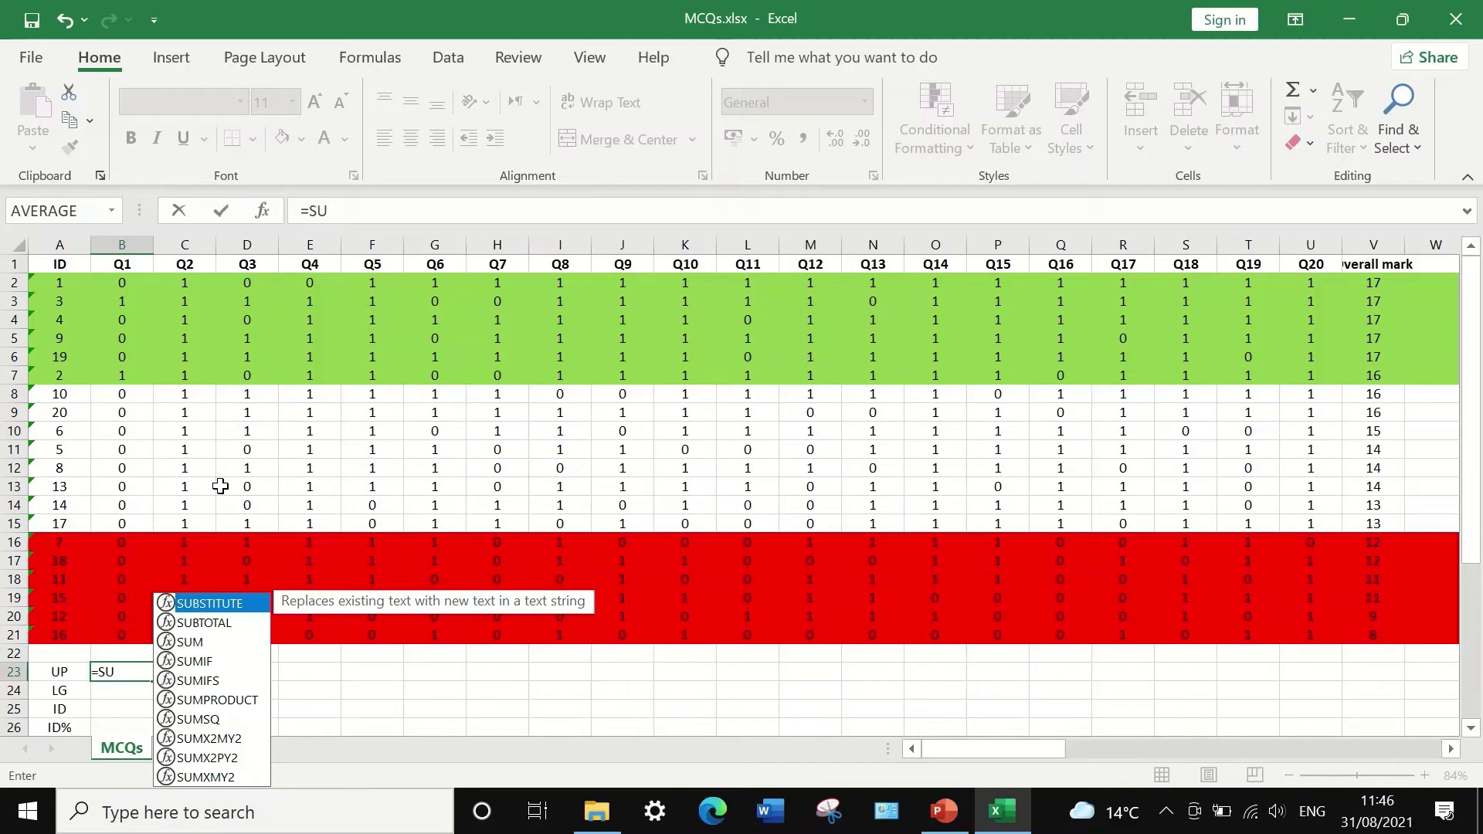
{"action": "type", "text": "M"}
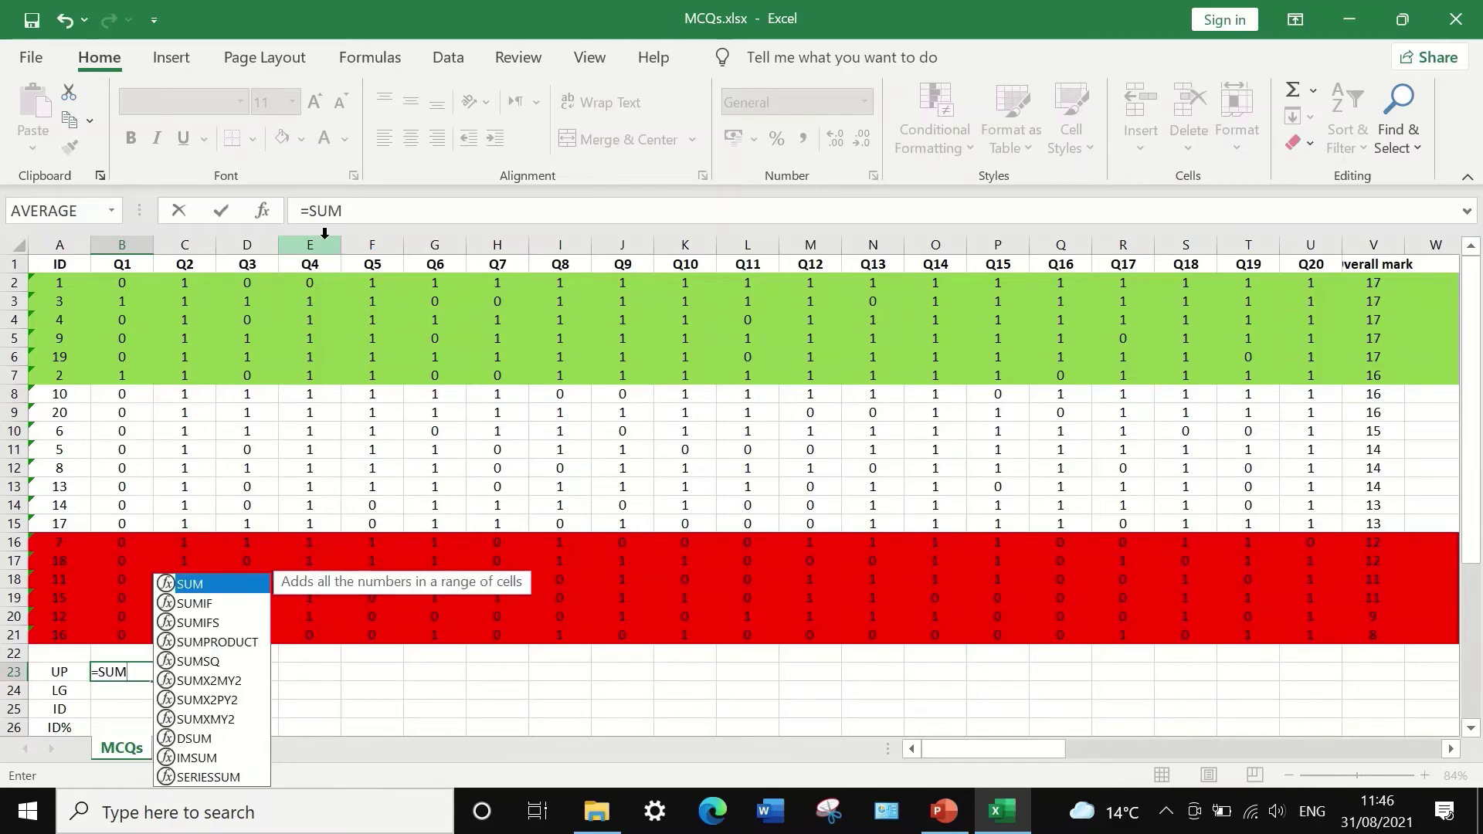
{"action": "double_click", "coordinate": [216, 581]}
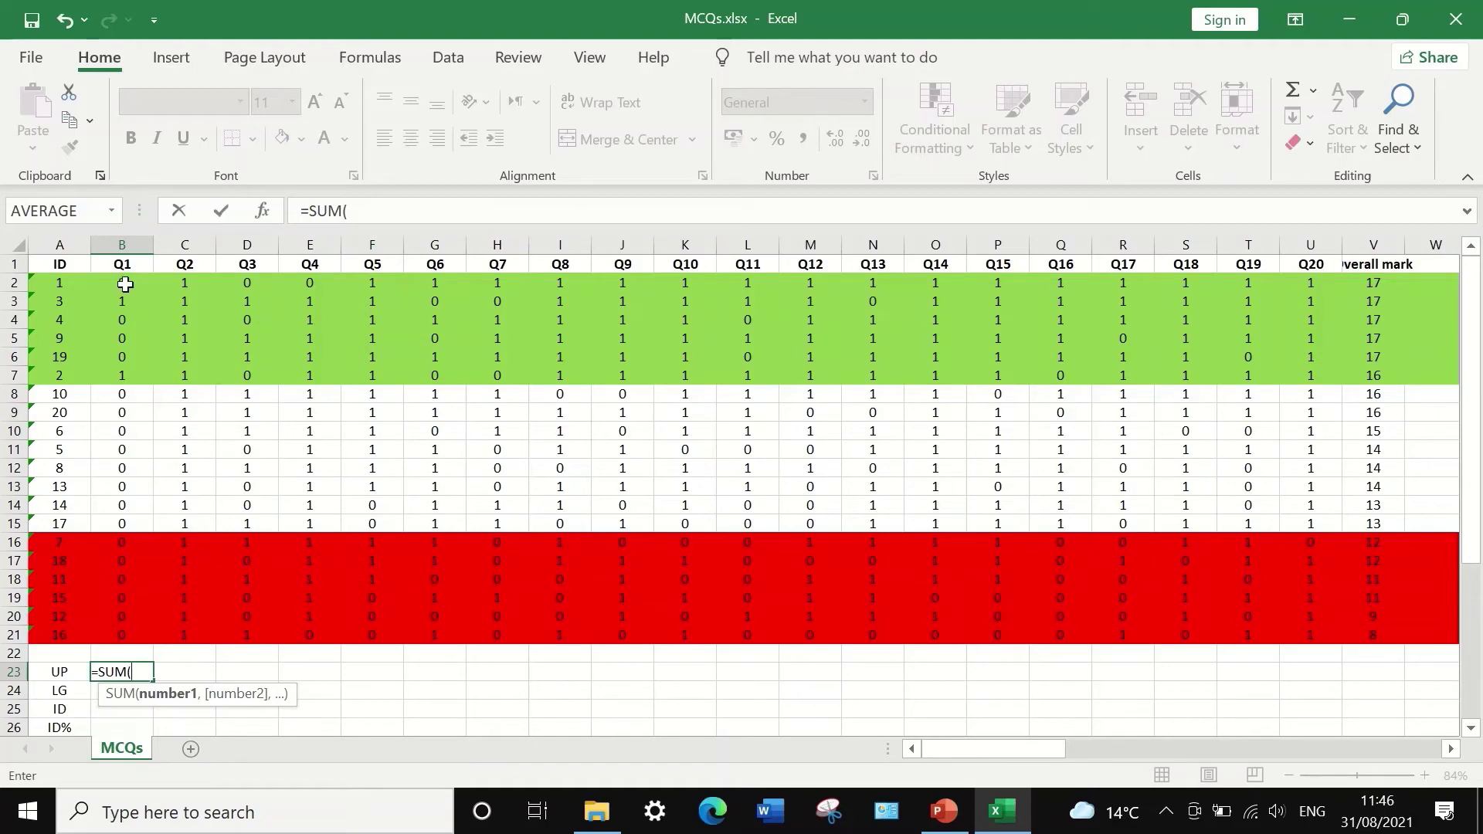
{"action": "left_click_drag", "start_coordinate": [124, 284], "coordinate": [117, 377]}
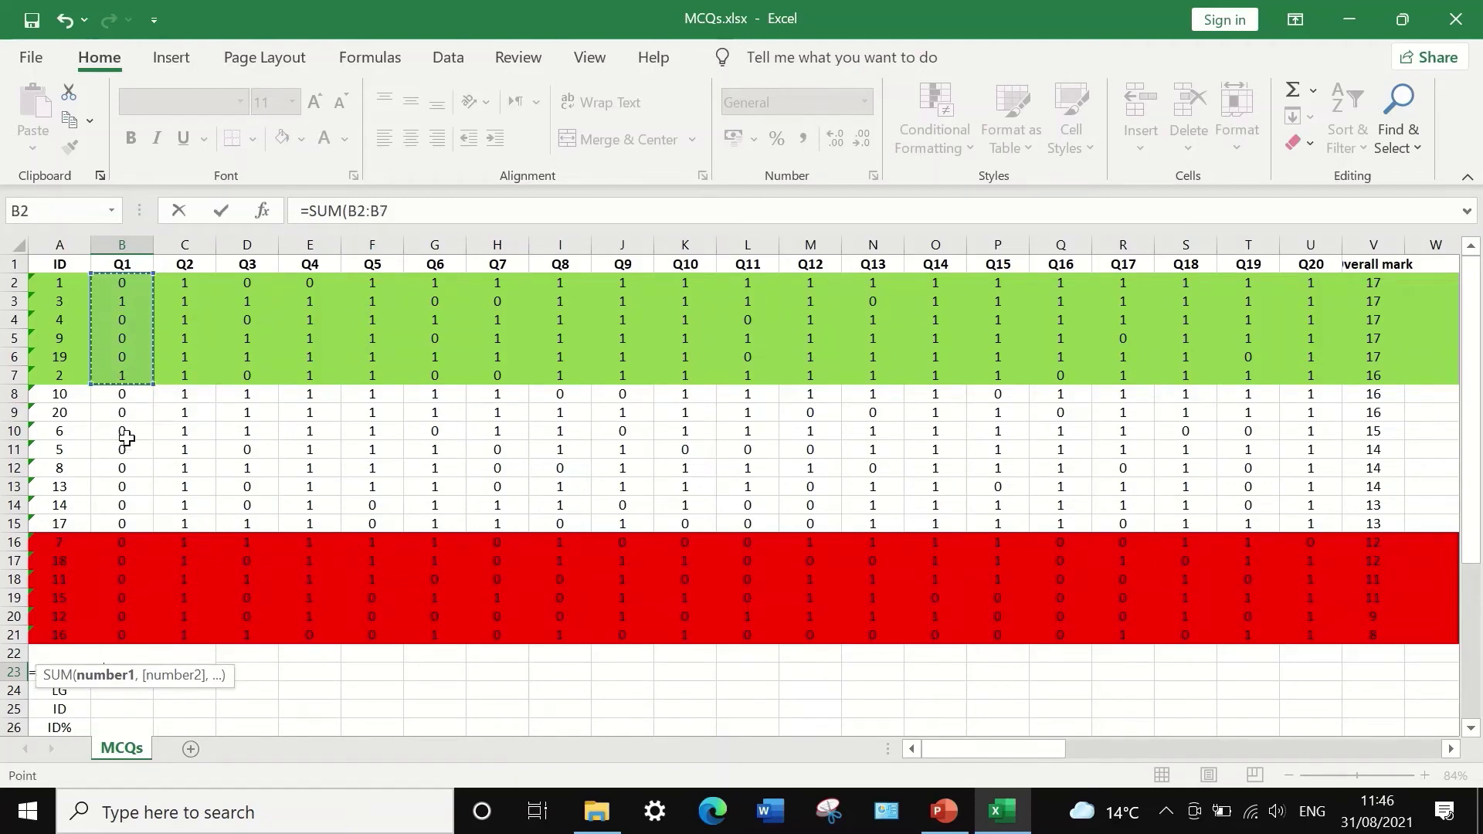
{"action": "left_click", "coordinate": [430, 206]}
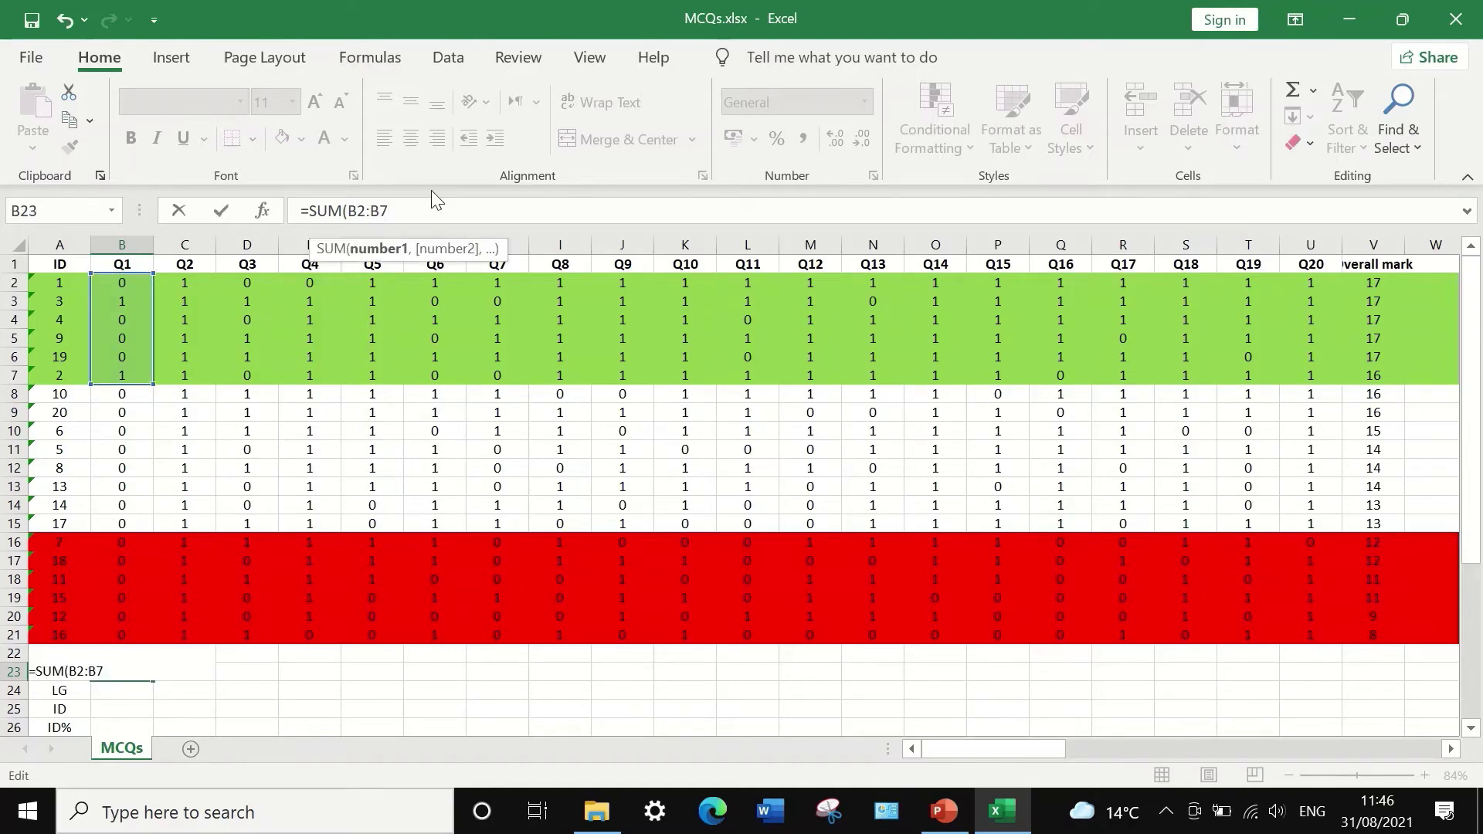
{"action": "type", "text": ")"}
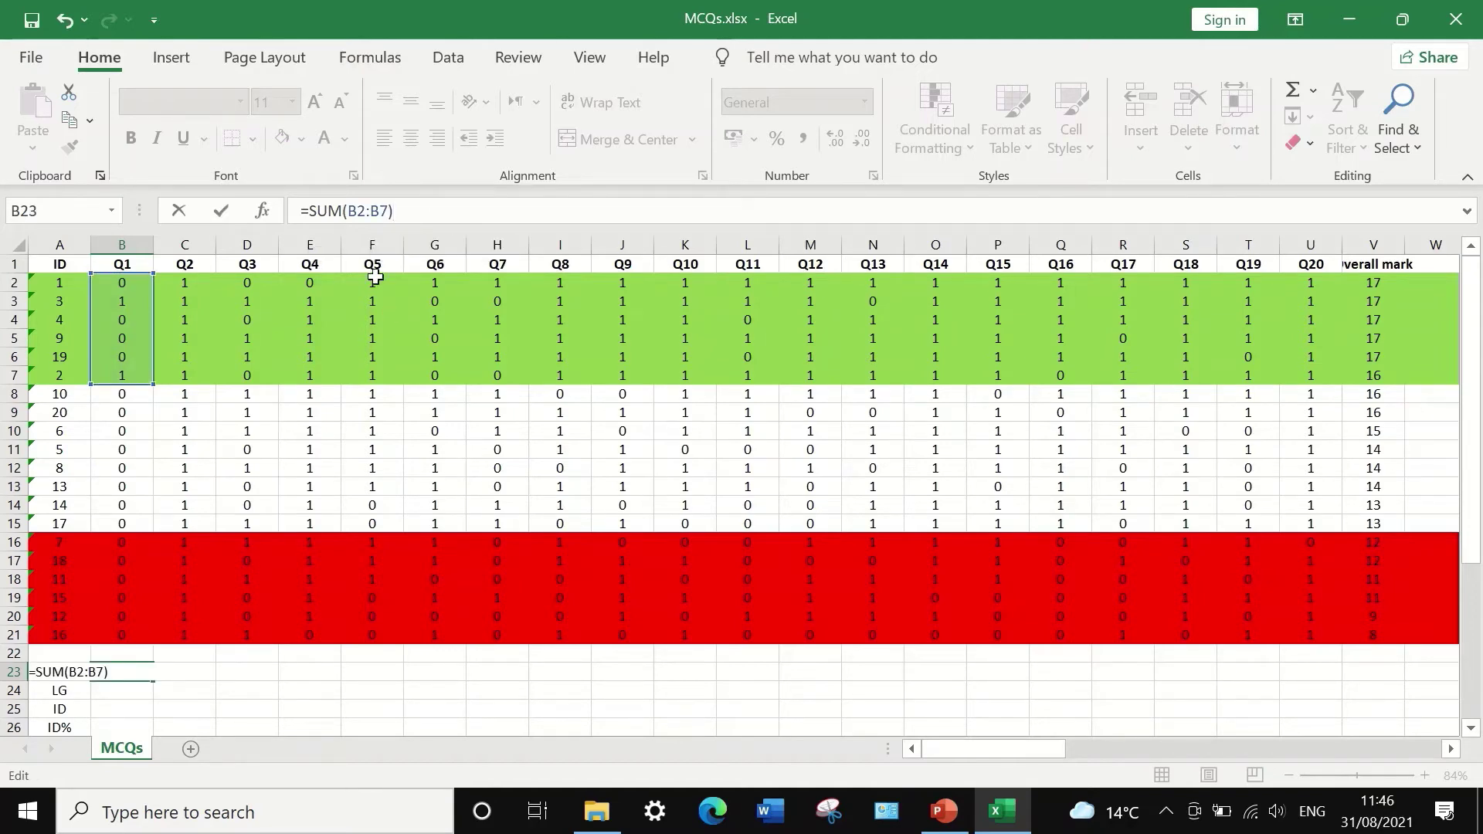
{"action": "type", "text": "("}
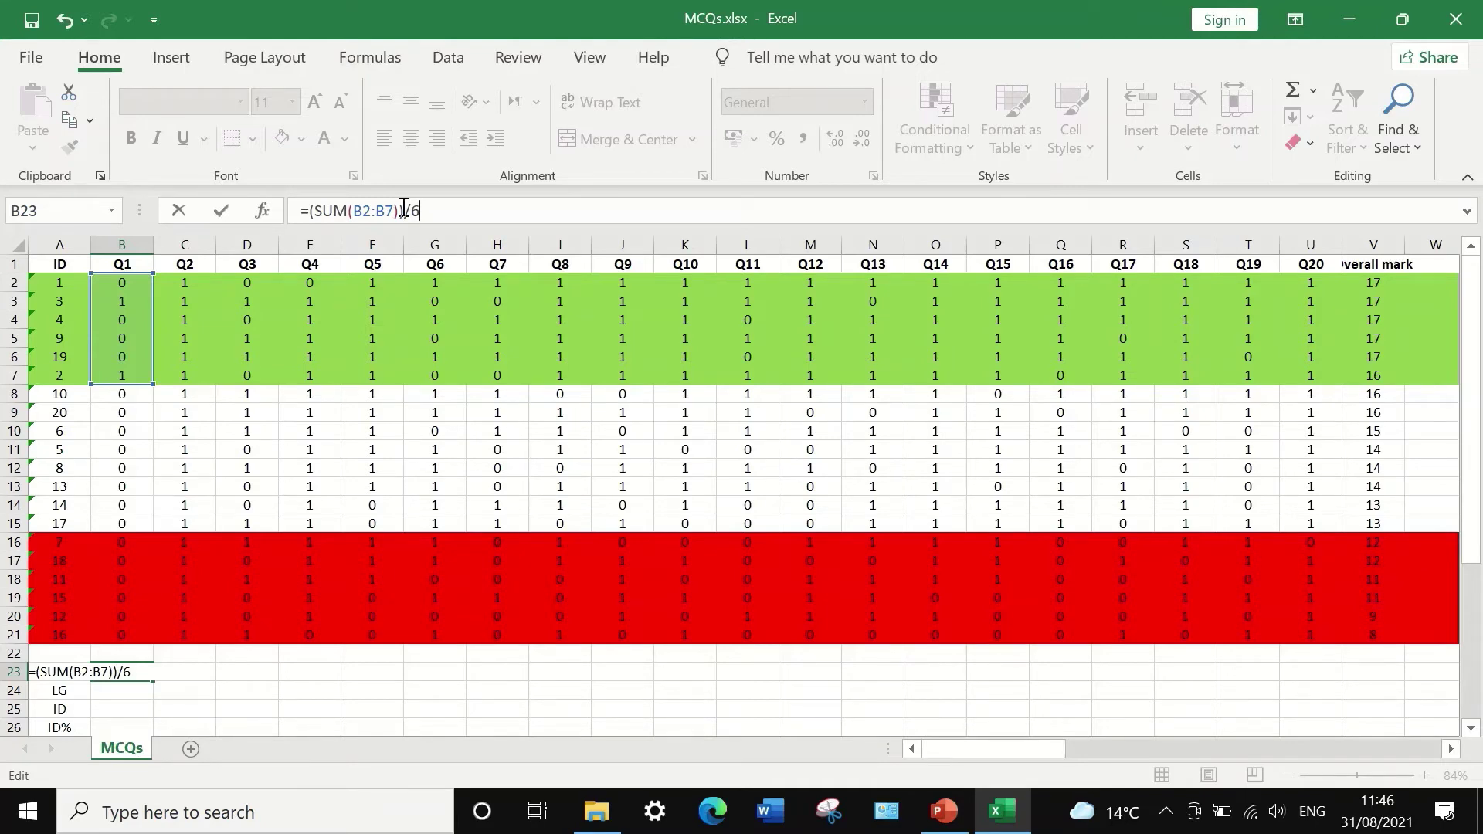
{"action": "key", "text": "Return"}
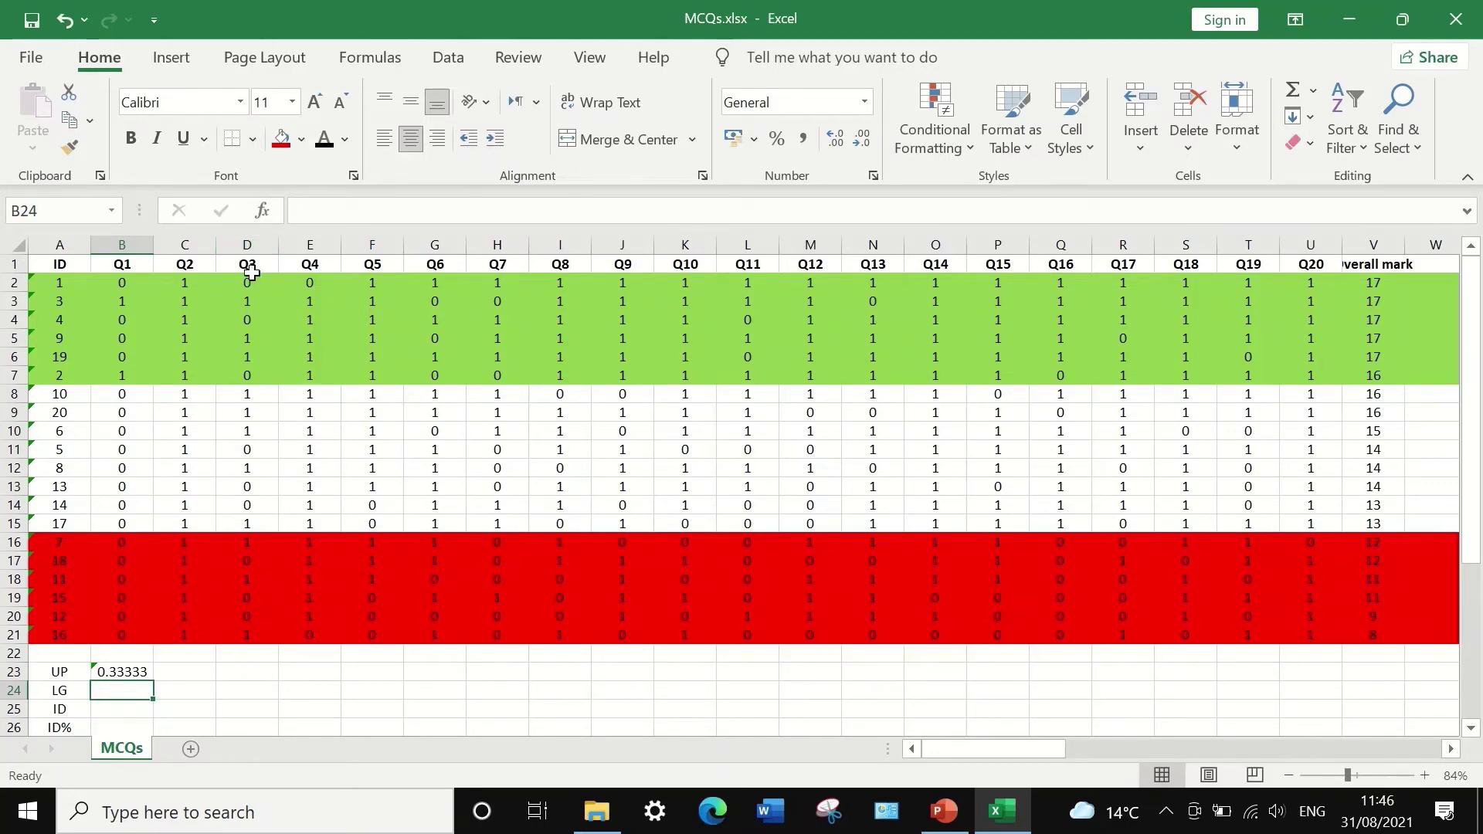
Step: Enter the lower-group formula =(SUM(B16:B21))/6 for Q1 in cell B24
{"action": "left_click", "coordinate": [305, 220]}
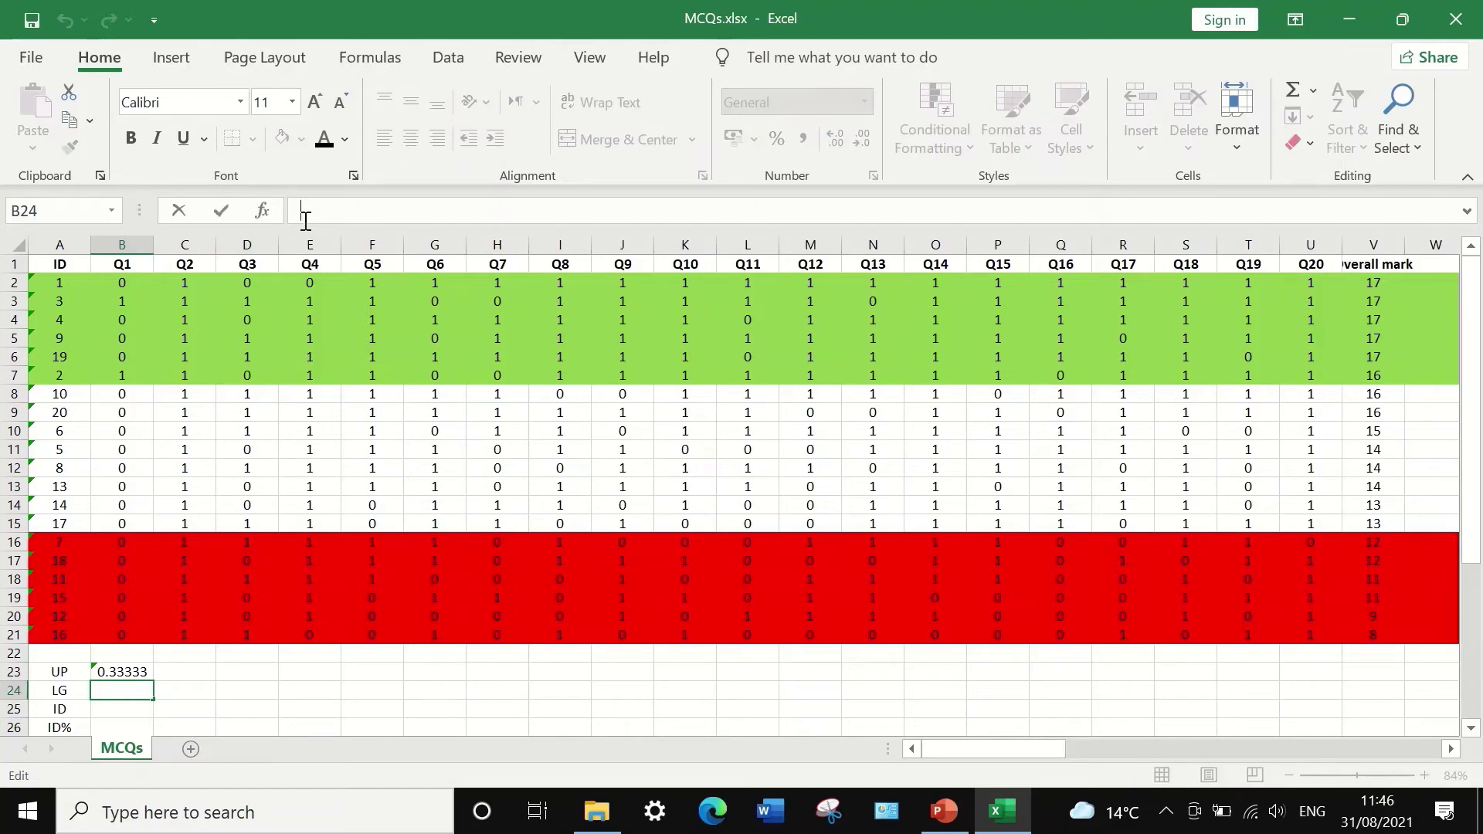
{"action": "type", "text": "="}
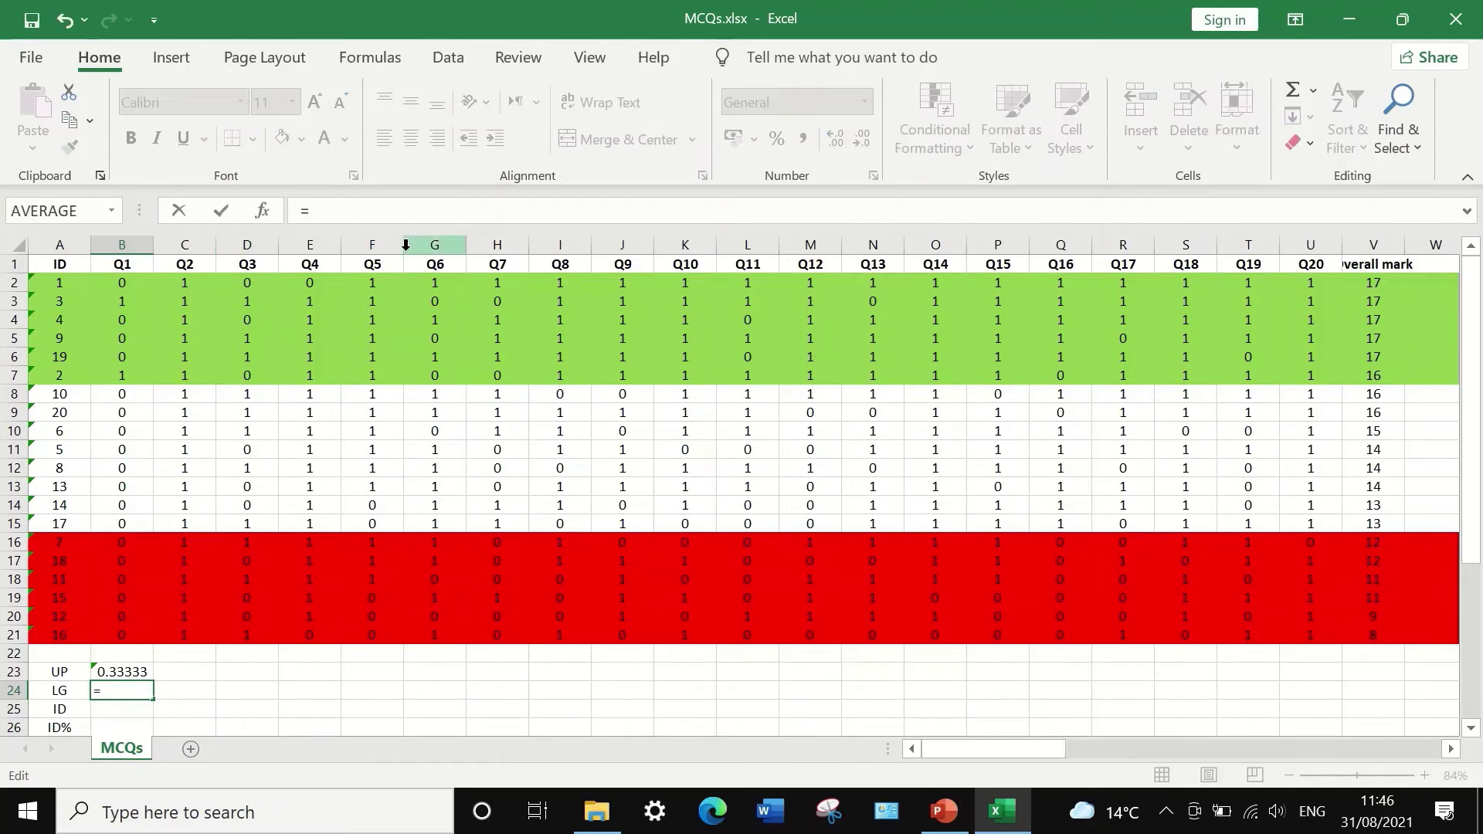
{"action": "type", "text": "SUM"}
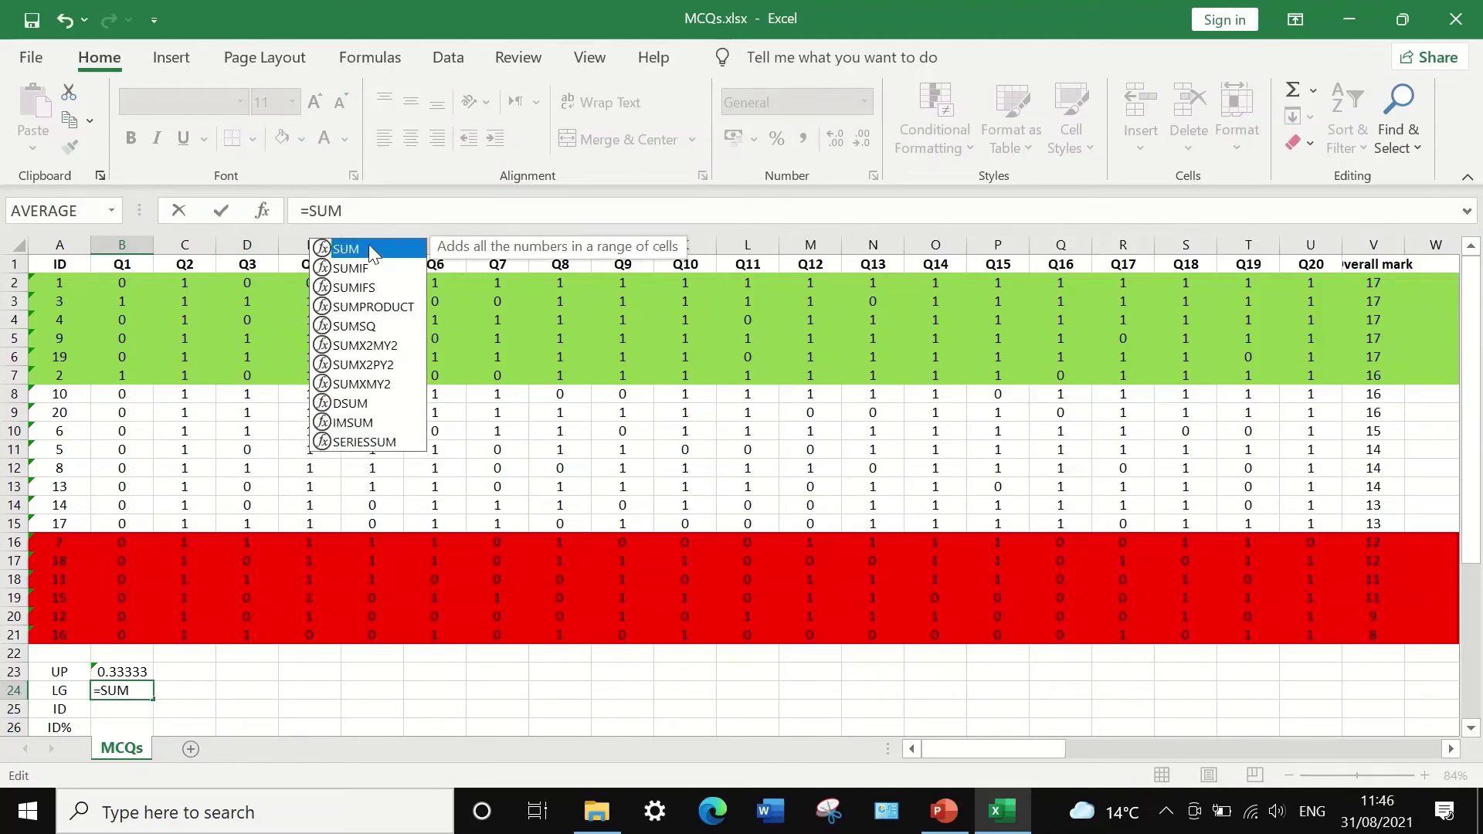
{"action": "double_click", "coordinate": [345, 247]}
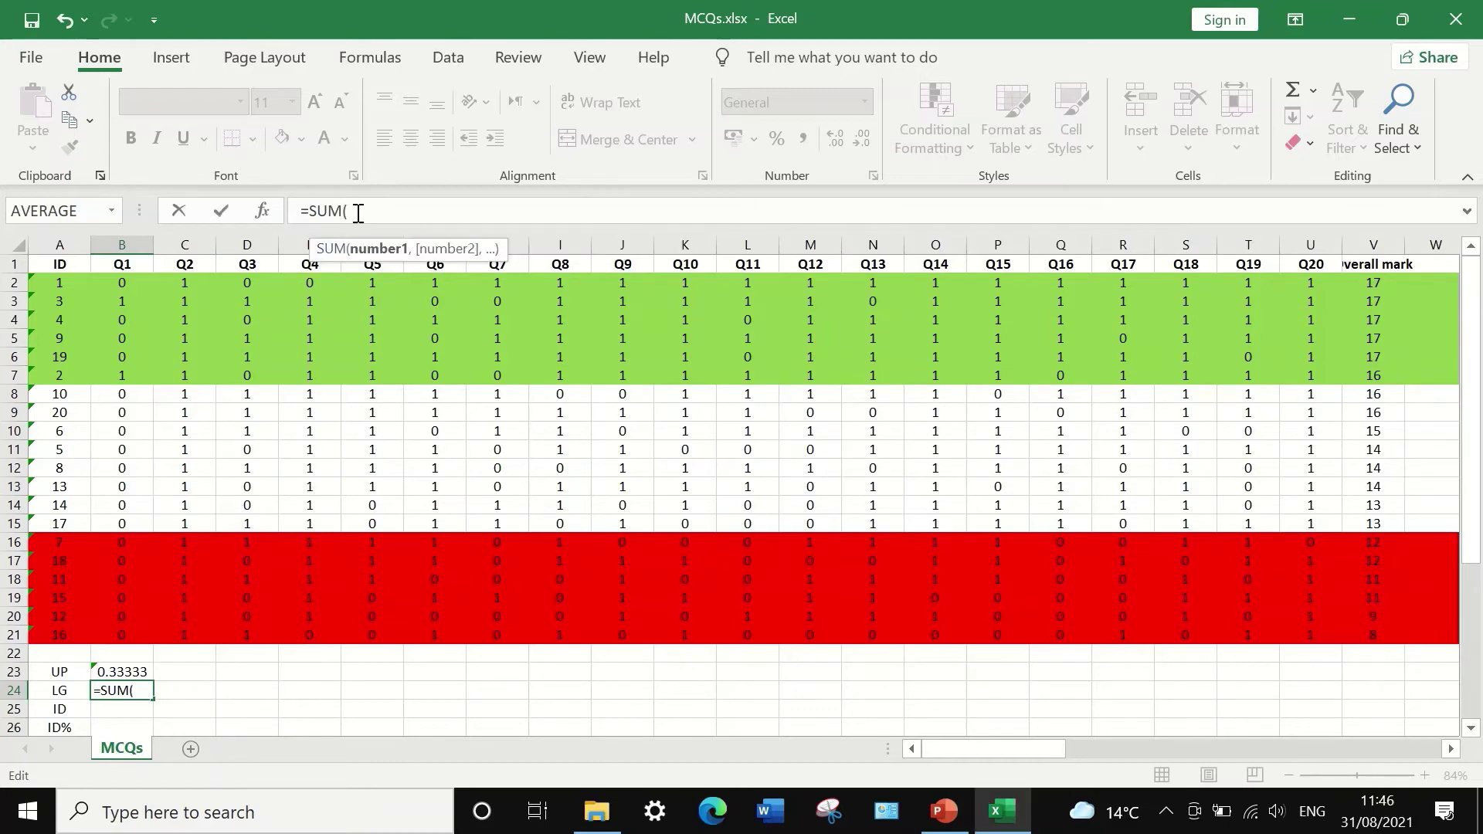
{"action": "left_click_drag", "start_coordinate": [122, 539], "coordinate": [125, 630]}
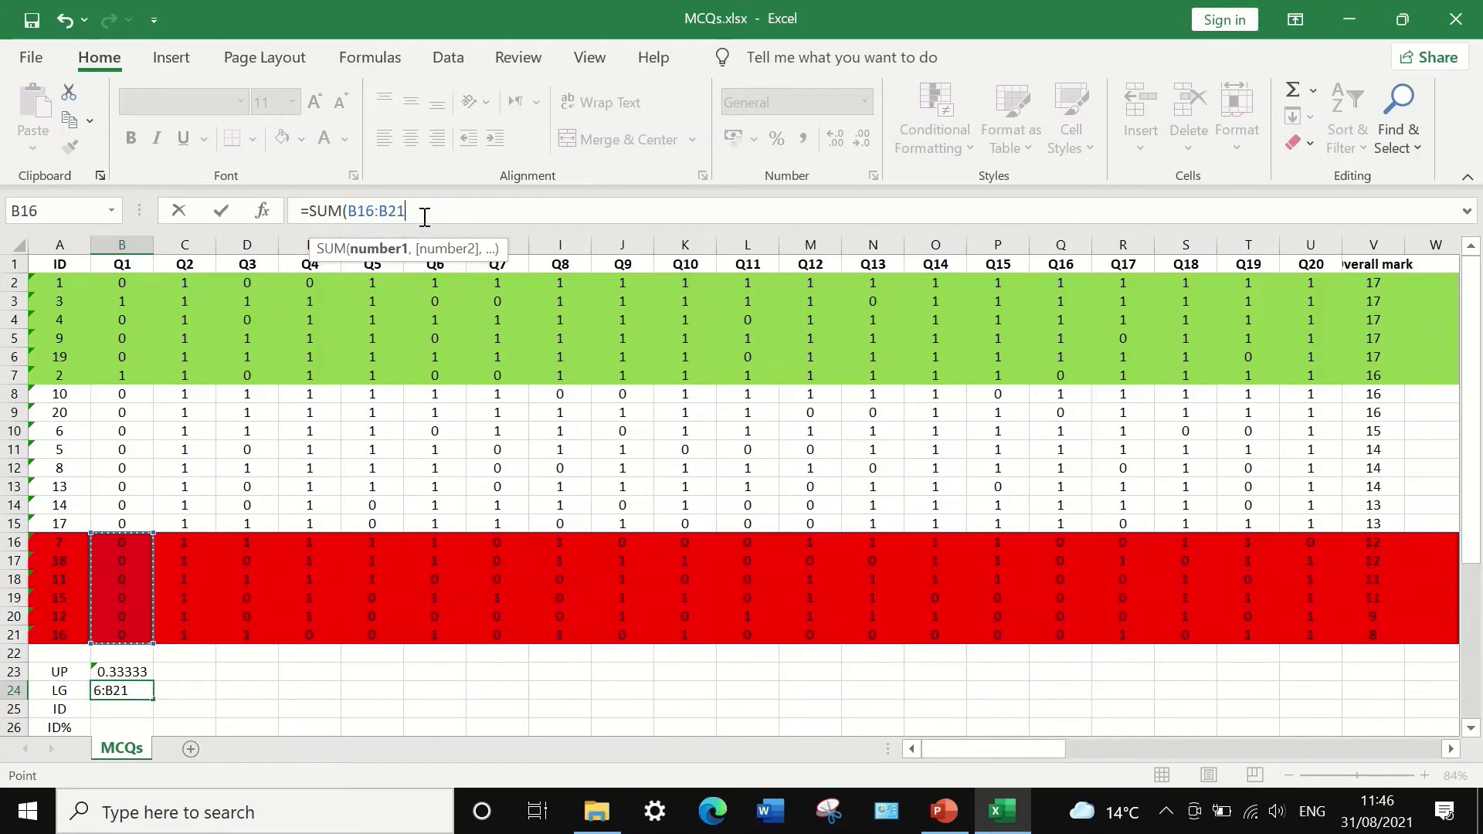
{"action": "type", "text": ")"}
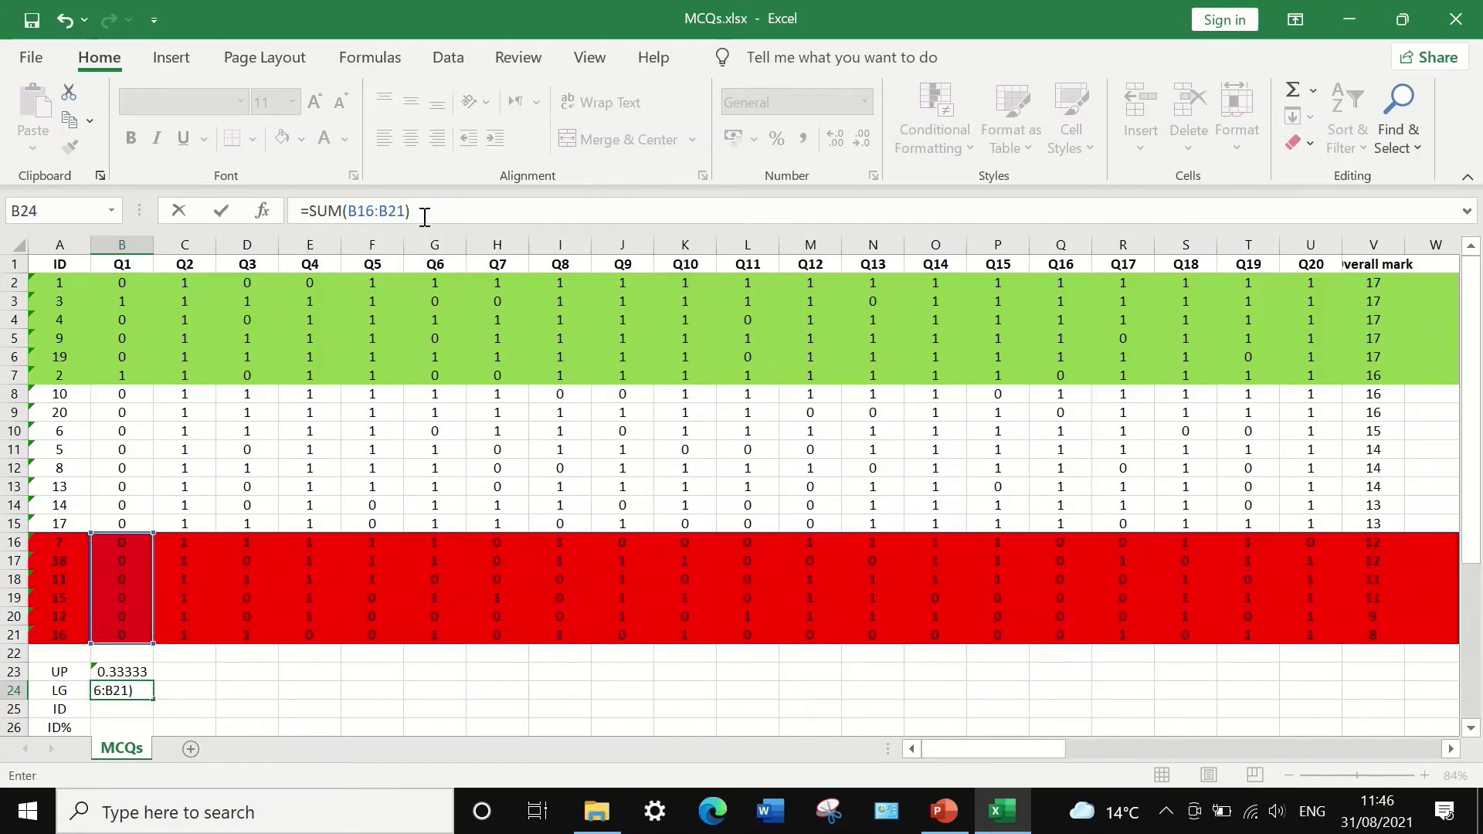
{"action": "left_click", "coordinate": [308, 210]}
{"action": "type", "text": "("}
{"action": "left_click", "coordinate": [431, 214]}
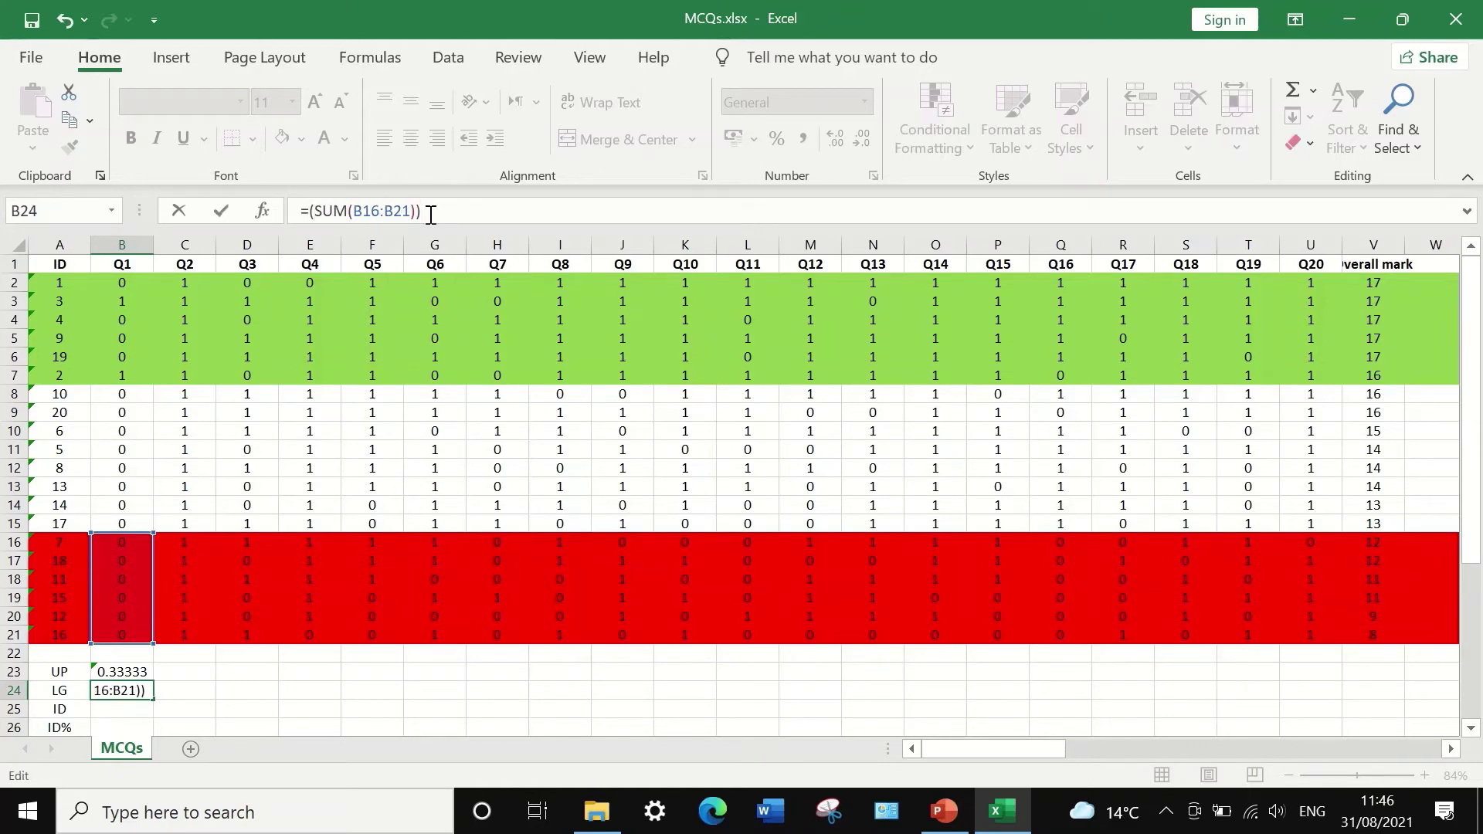
{"action": "type", "text": ")/6"}
{"action": "scroll", "coordinate": [369, 502], "scroll_direction": "down", "scroll_amount": 1}
{"action": "key", "text": "Return"}
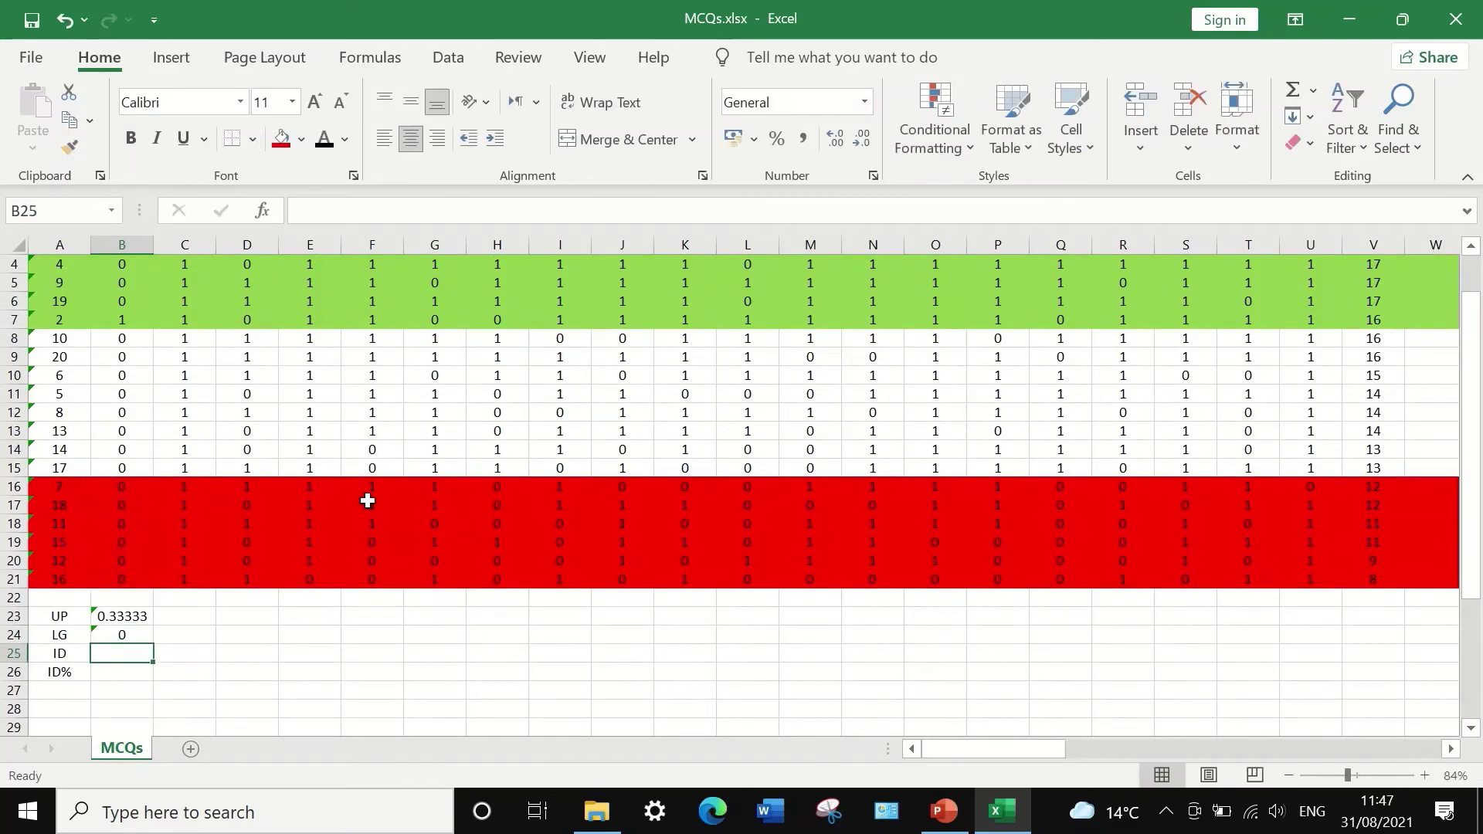
Step: Fill the UP formula from cell B23 down into the LG cell B24
{"action": "scroll", "coordinate": [138, 632], "scroll_direction": "up", "scroll_amount": 1}
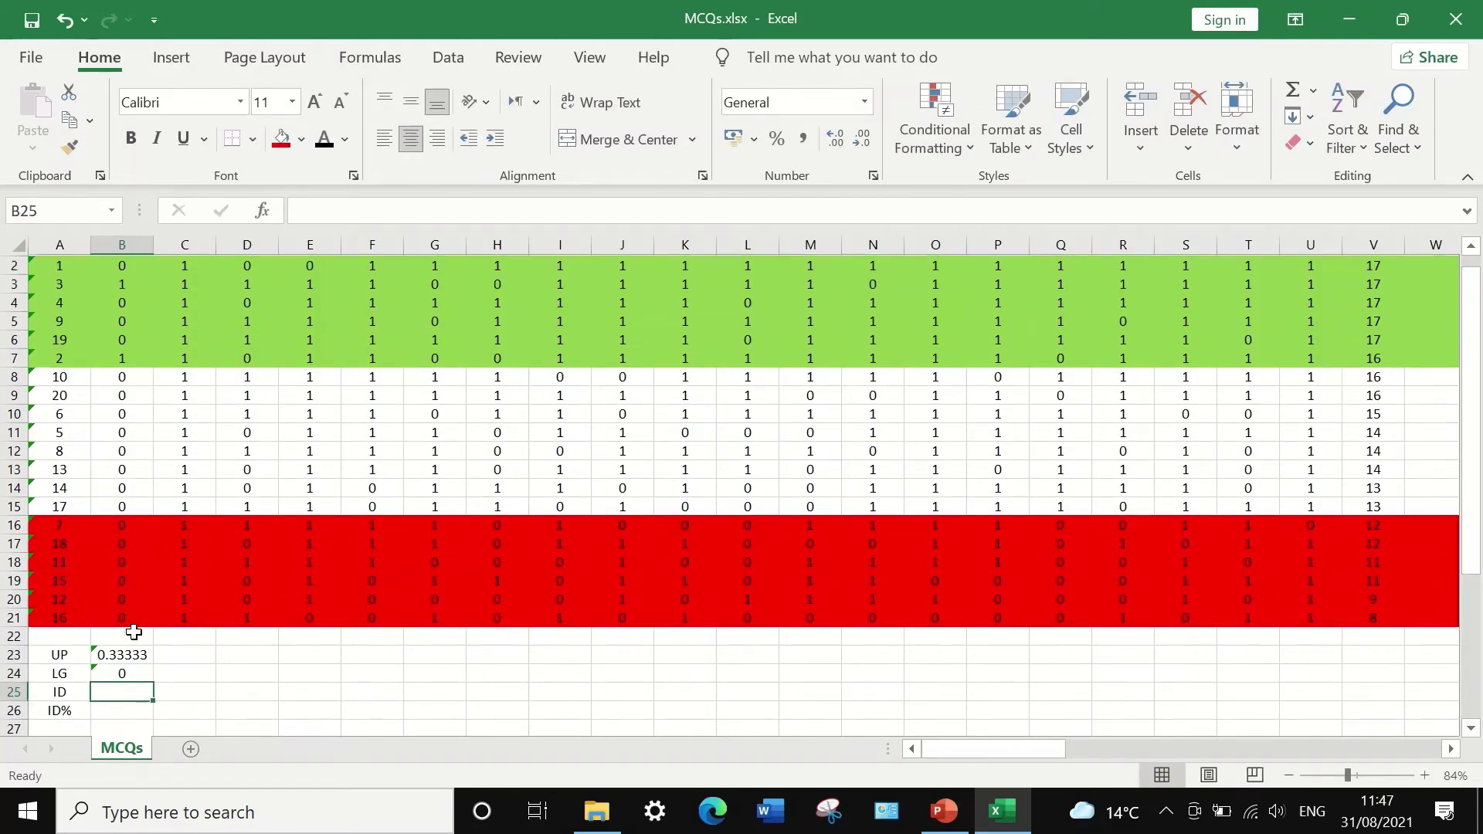
{"action": "scroll", "coordinate": [133, 645], "scroll_direction": "down", "scroll_amount": 1}
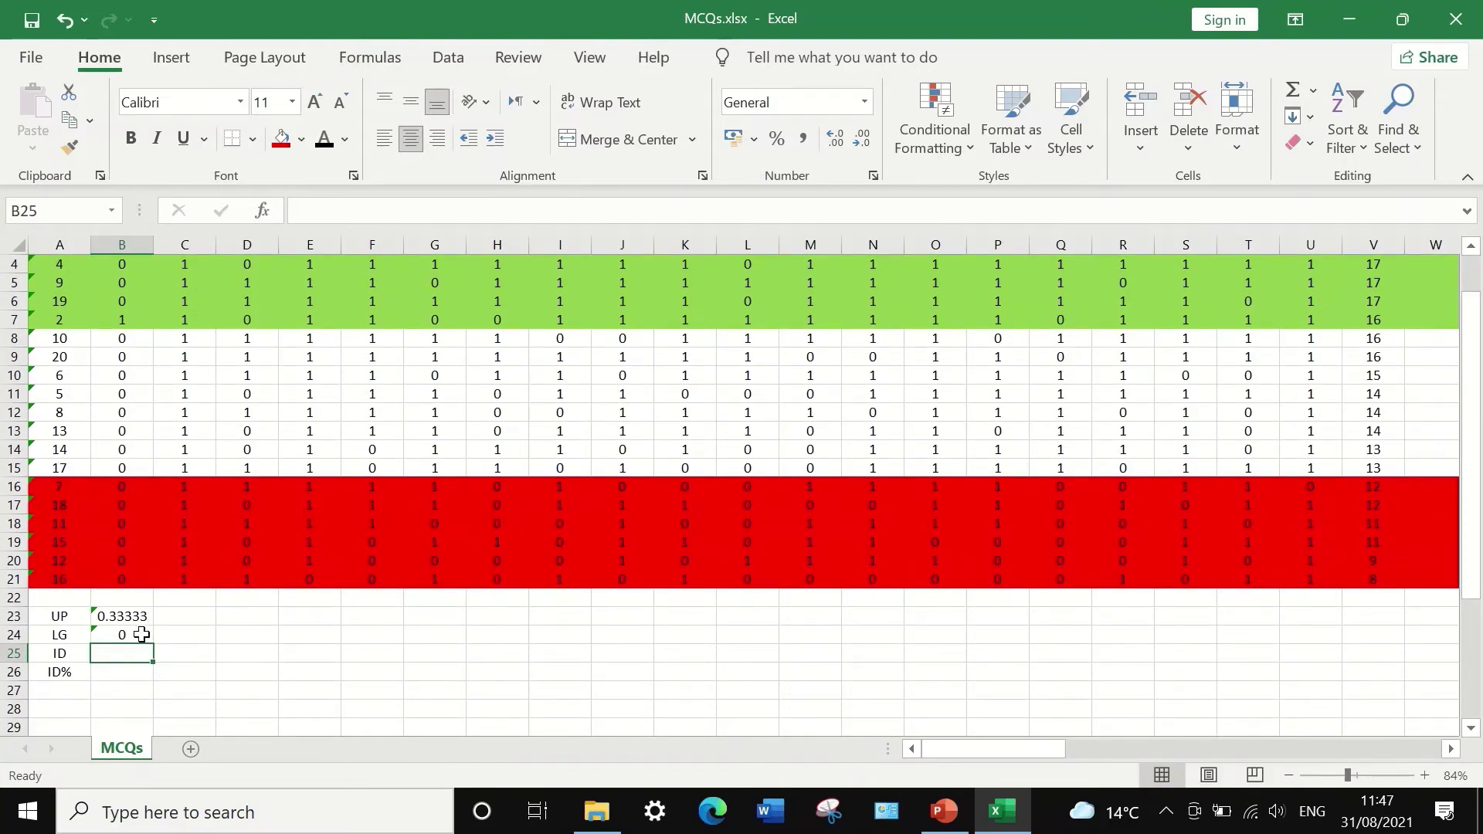
{"action": "left_click", "coordinate": [130, 617]}
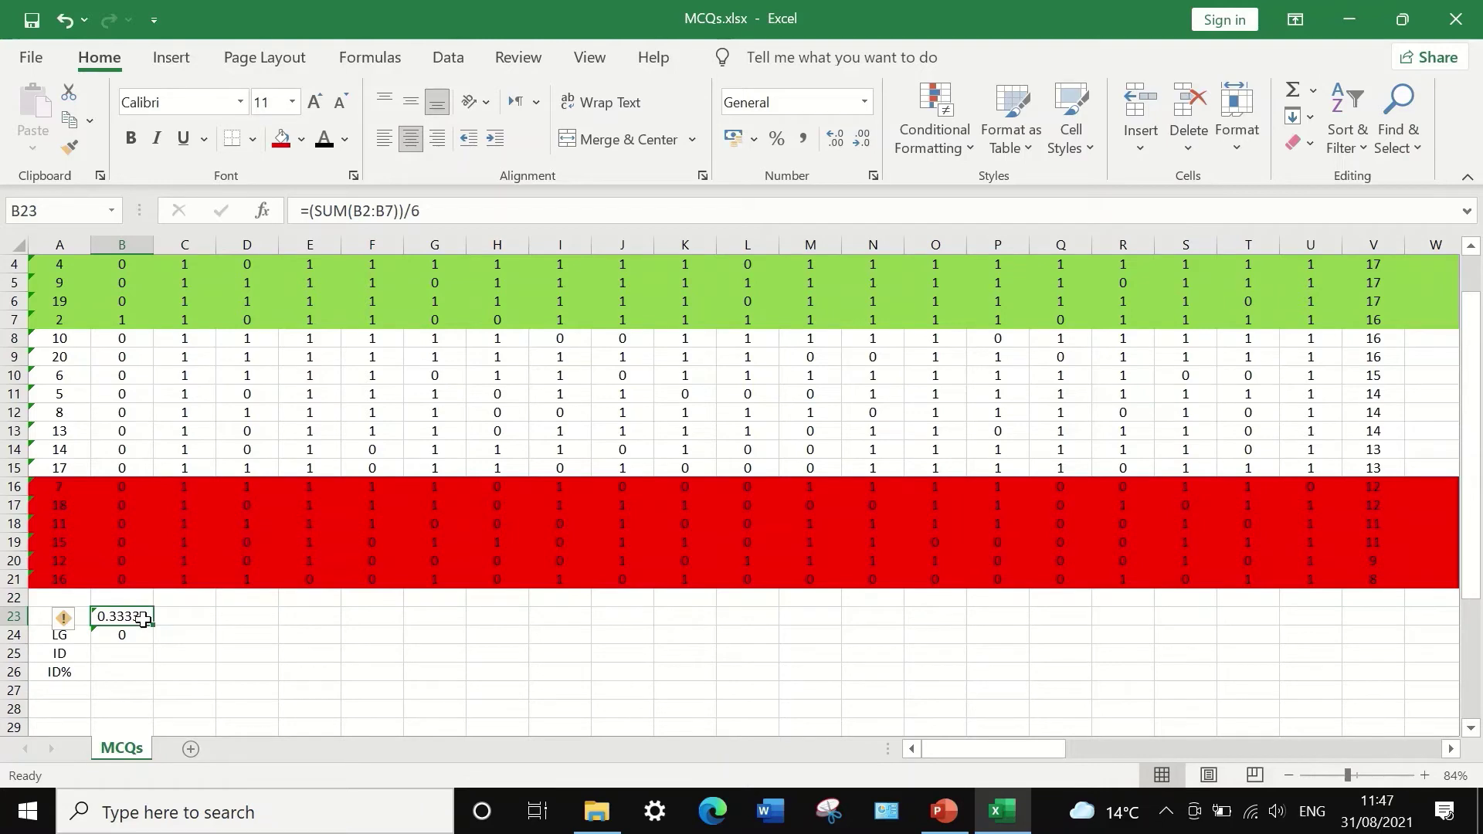
{"action": "left_click_drag", "start_coordinate": [154, 624], "coordinate": [153, 643]}
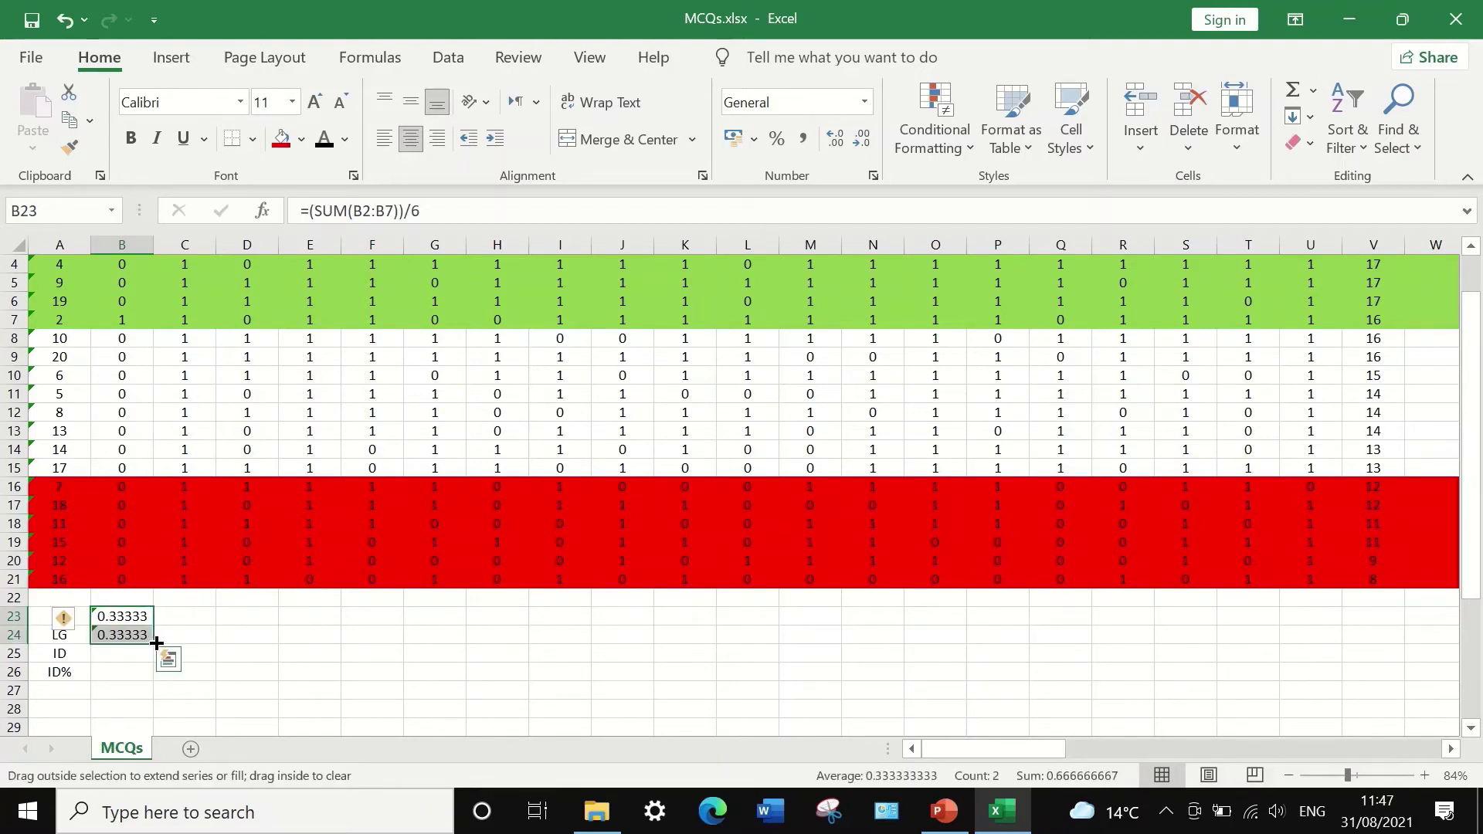
Step: Undo the fill into B24 and copy the UP and LG formulas from B23 and B24 across to column U
{"action": "left_click", "coordinate": [131, 635]}
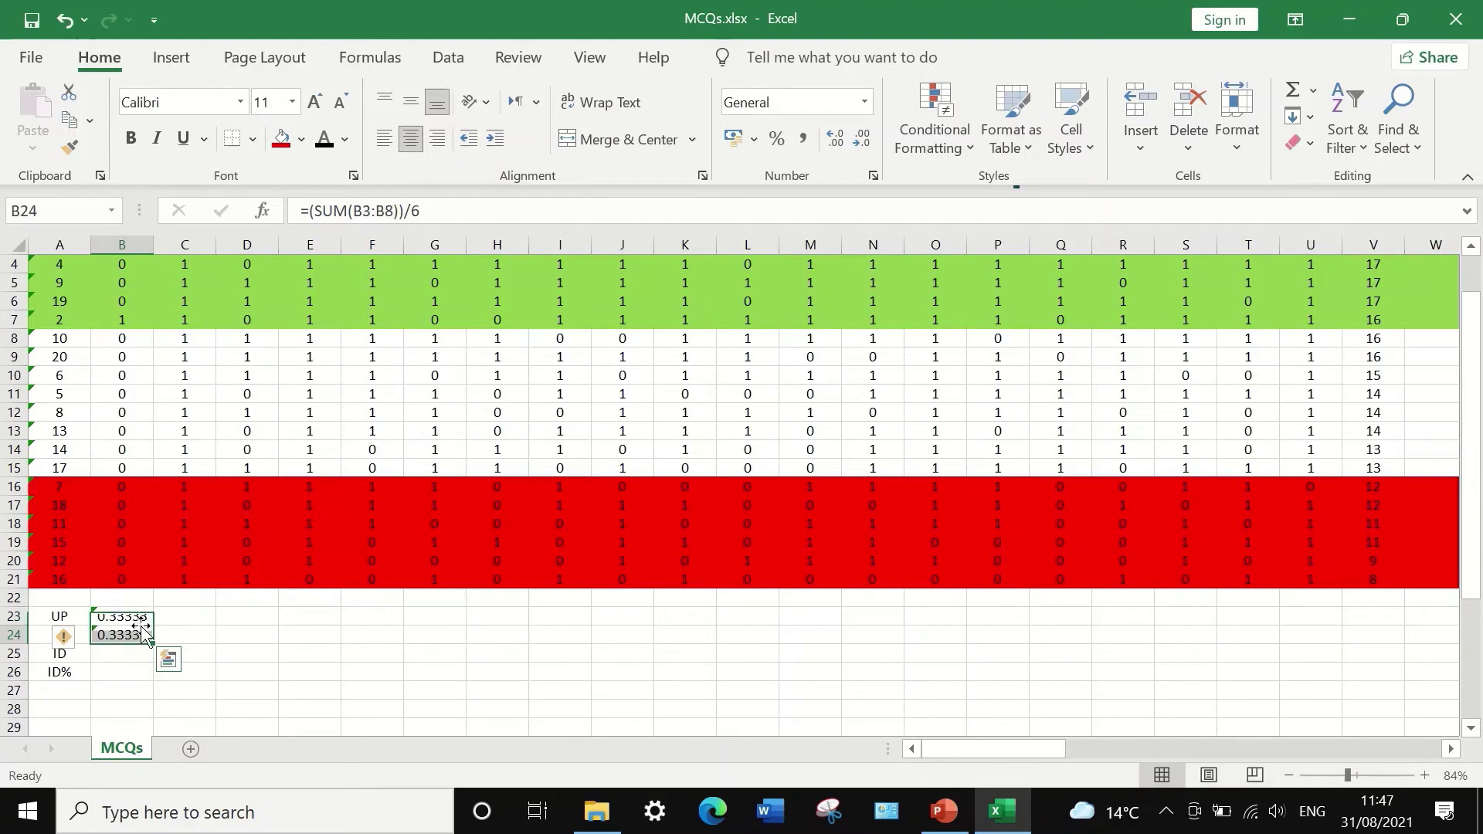
{"action": "left_click", "coordinate": [58, 25]}
{"action": "left_click_drag", "start_coordinate": [154, 624], "coordinate": [1321, 616]}
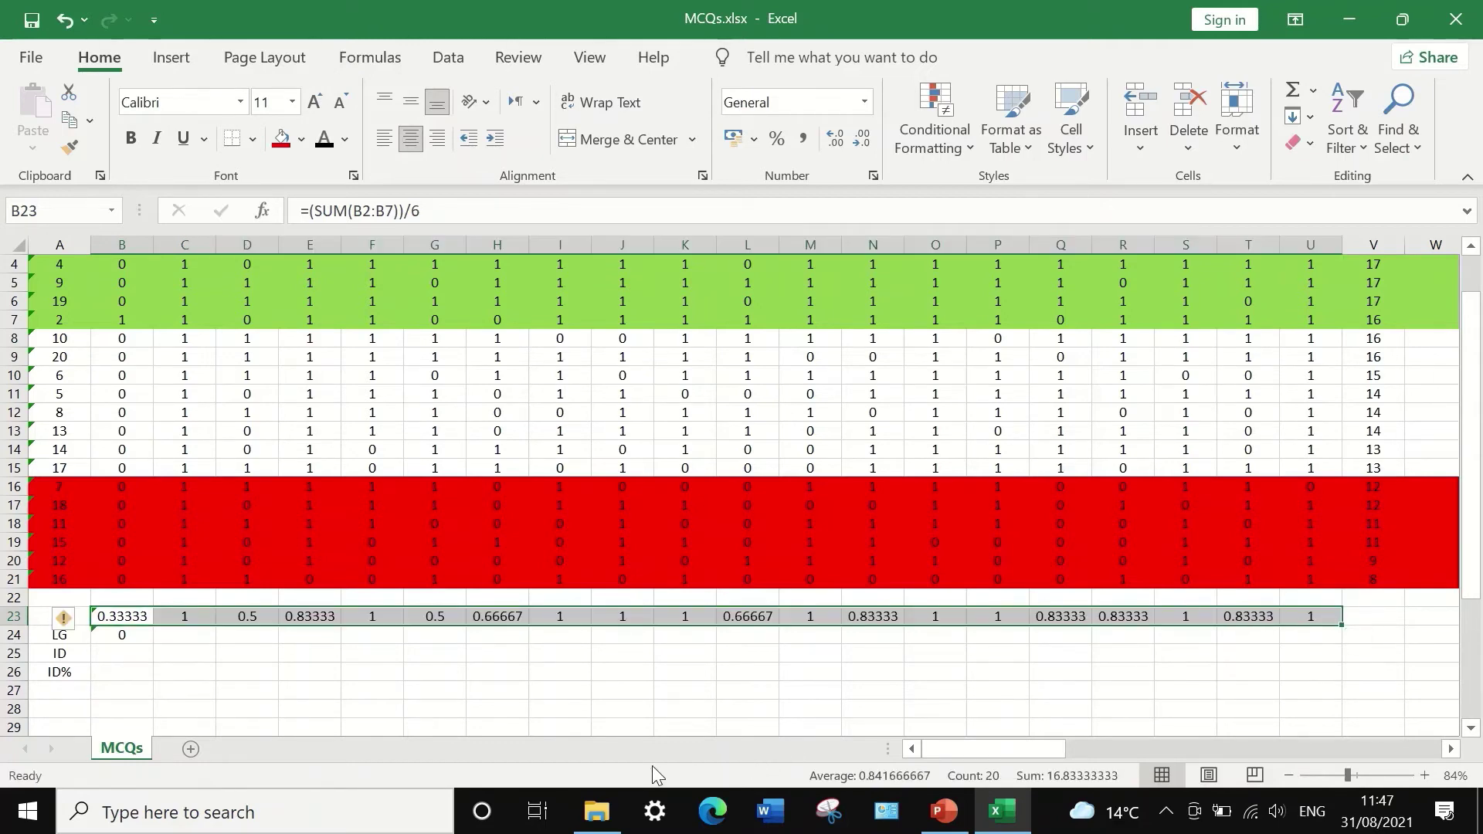
{"action": "left_click", "coordinate": [123, 639]}
{"action": "left_click_drag", "start_coordinate": [153, 642], "coordinate": [1317, 638]}
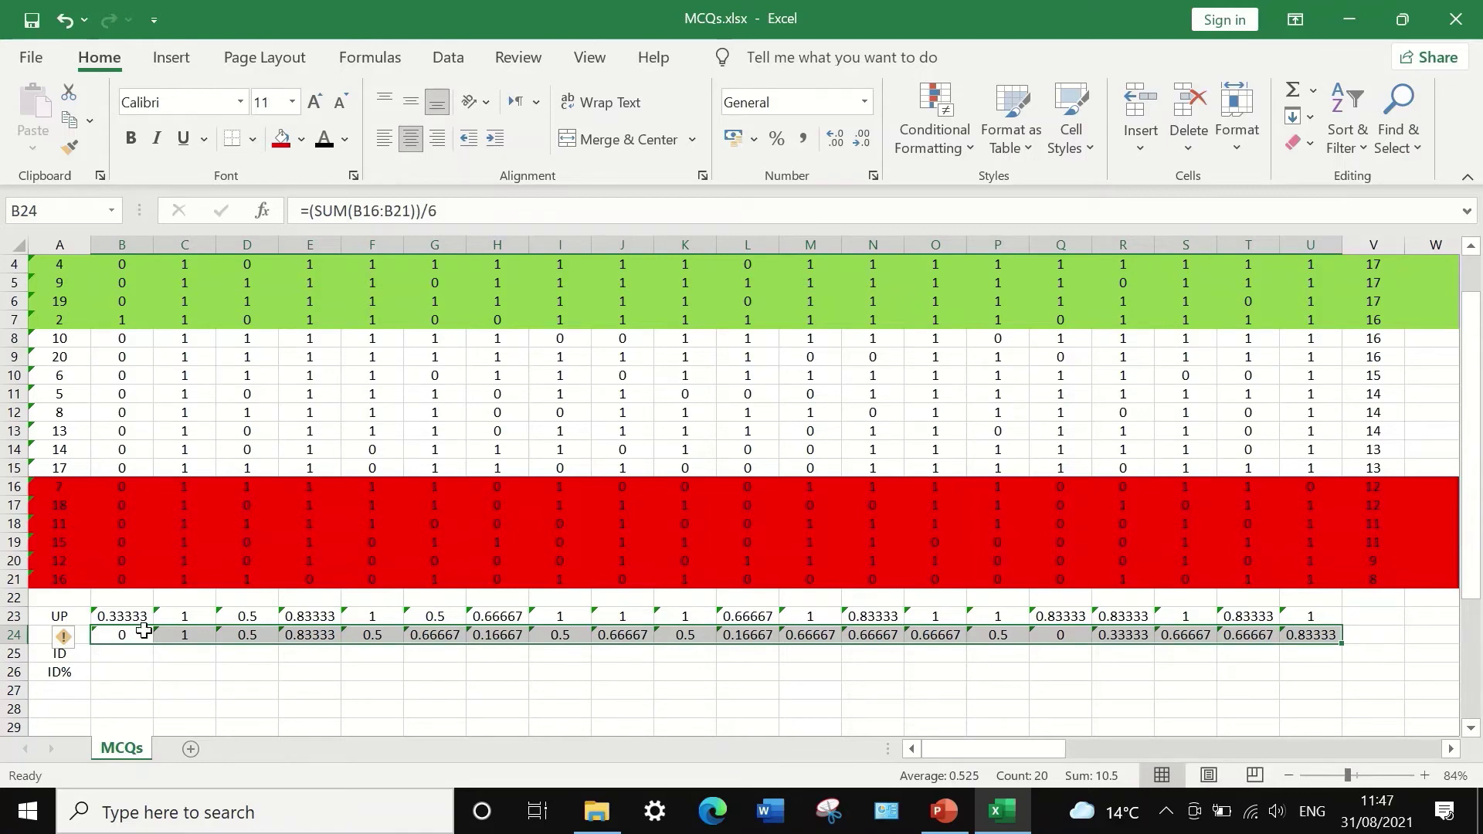
Step: Enter the discrimination index formula =B23-B24 for Q1 in cell B25
{"action": "left_click", "coordinate": [110, 660]}
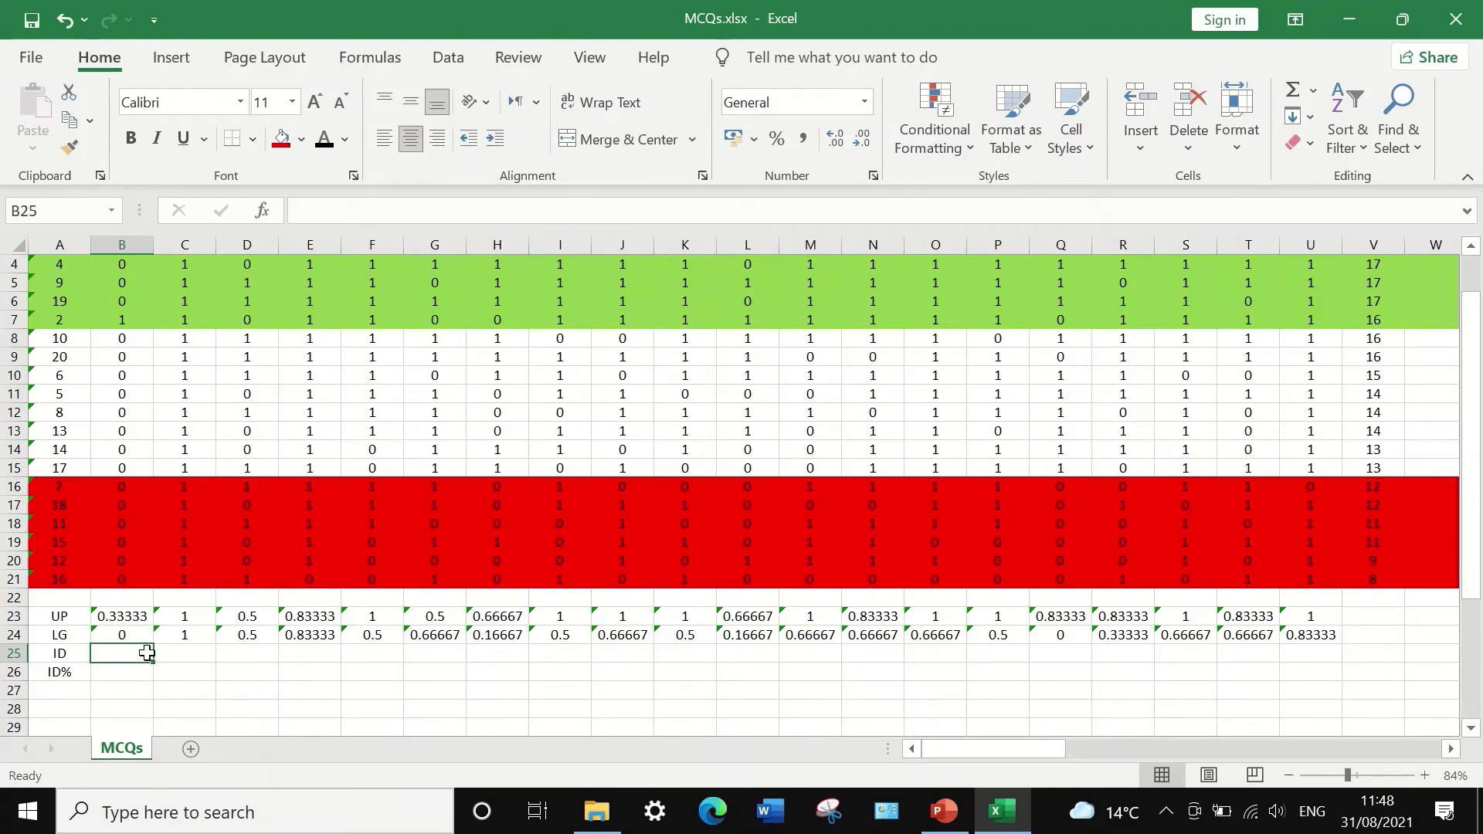
{"action": "left_click", "coordinate": [296, 218]}
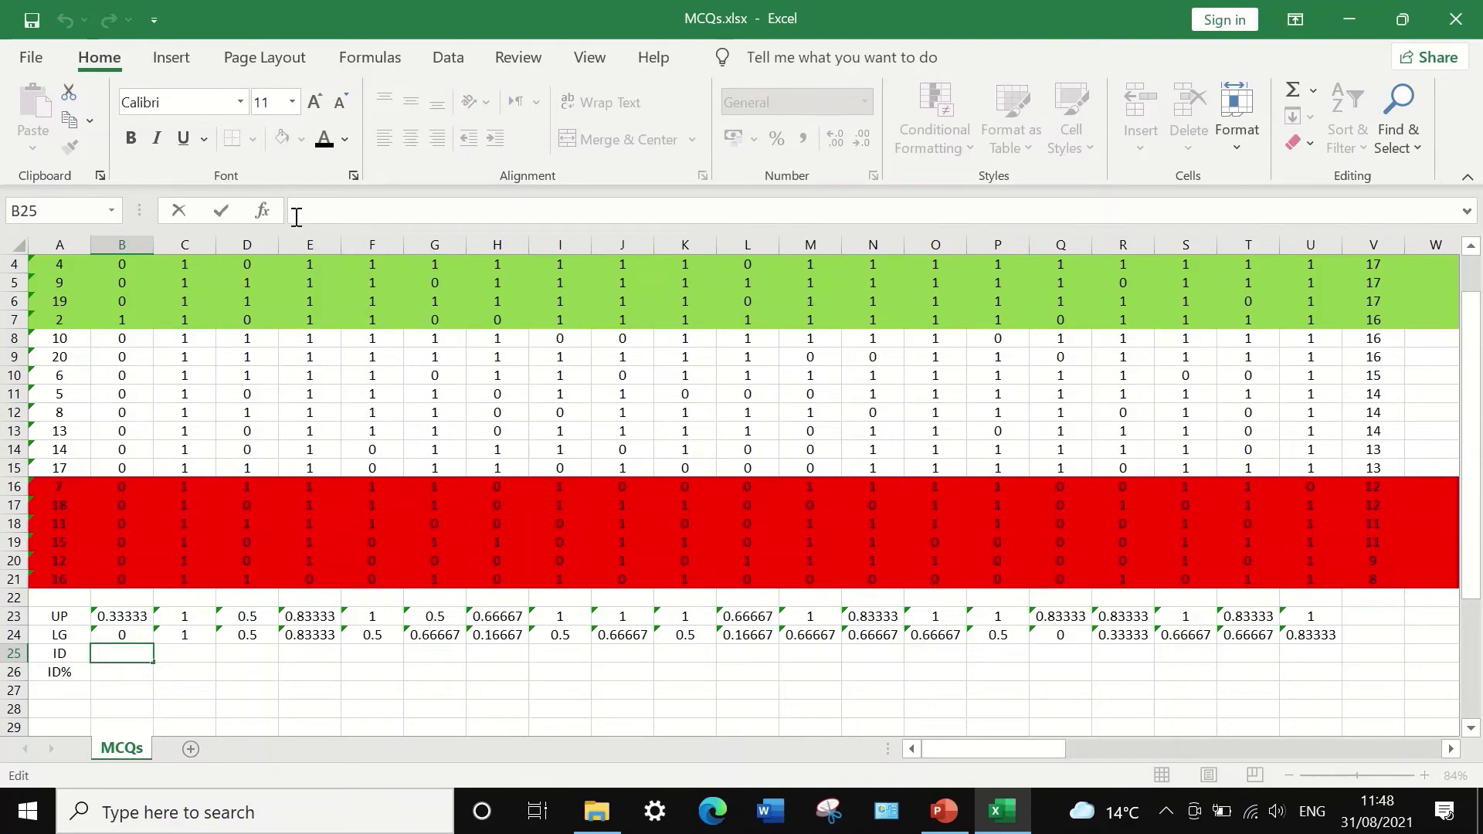
{"action": "type", "text": "="}
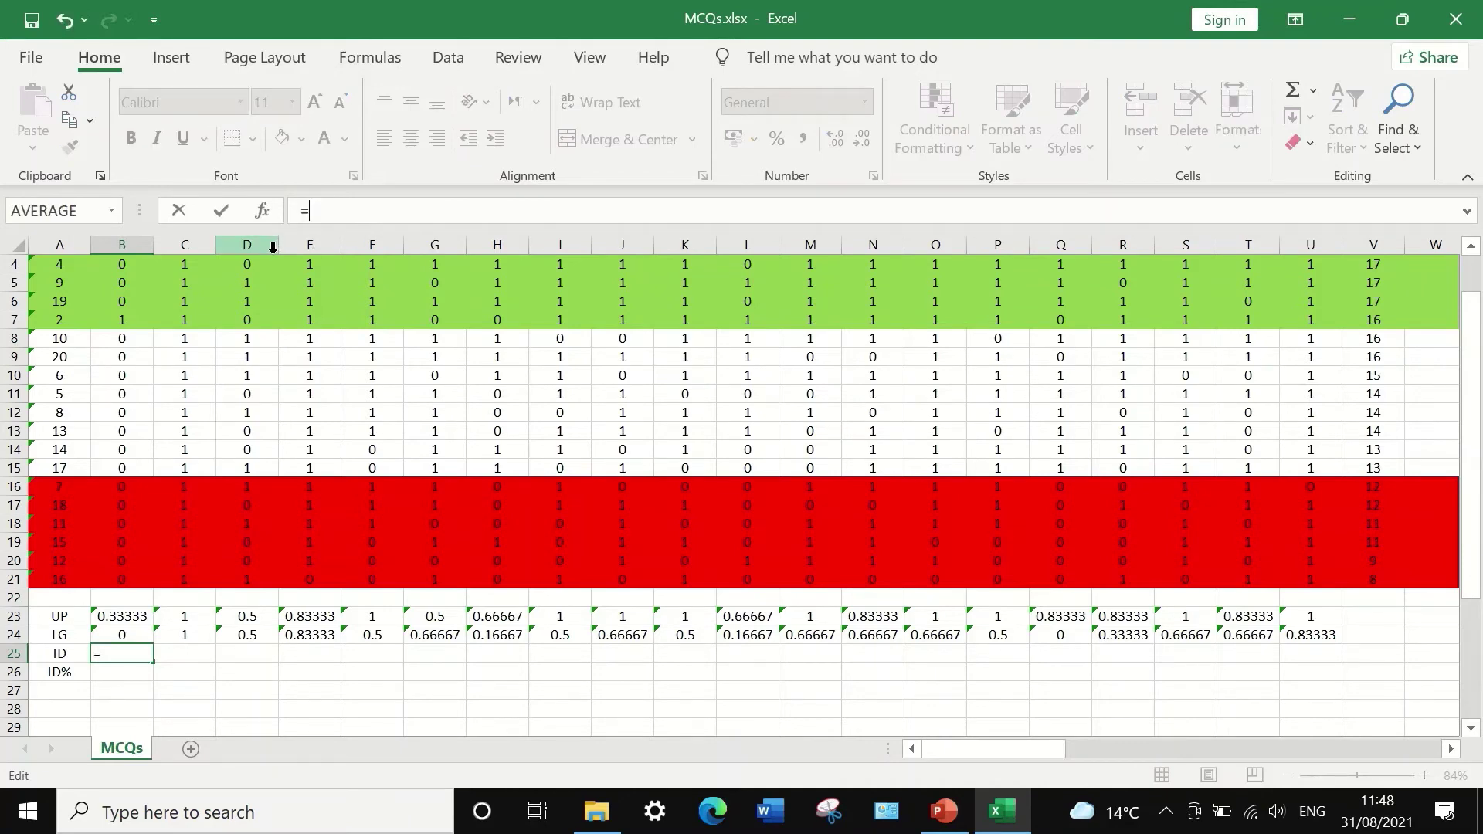
{"action": "left_click", "coordinate": [135, 616]}
{"action": "left_click", "coordinate": [341, 214]}
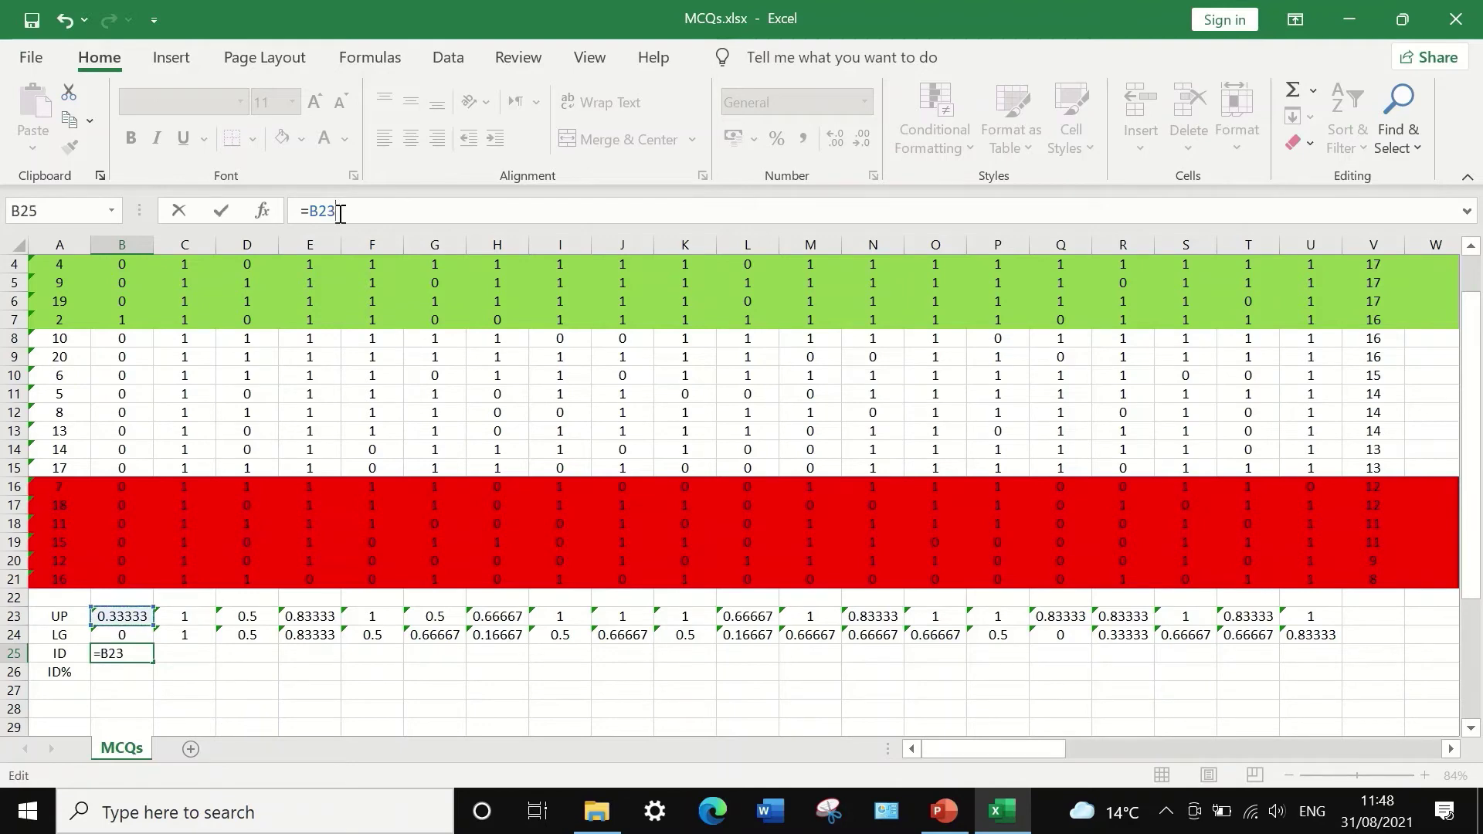
{"action": "type", "text": "-"}
{"action": "left_click", "coordinate": [133, 636]}
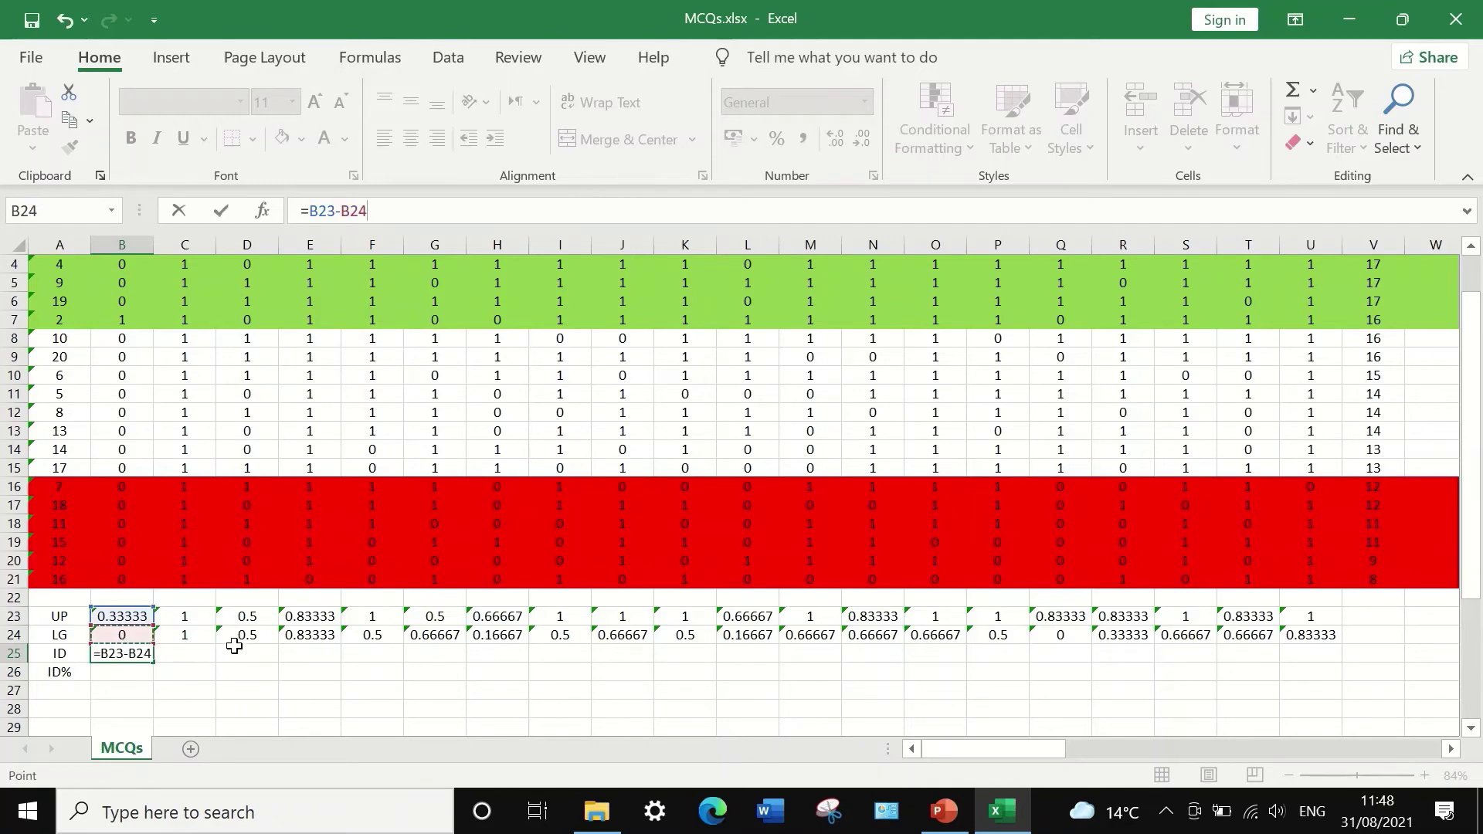
{"action": "key", "text": "Return"}
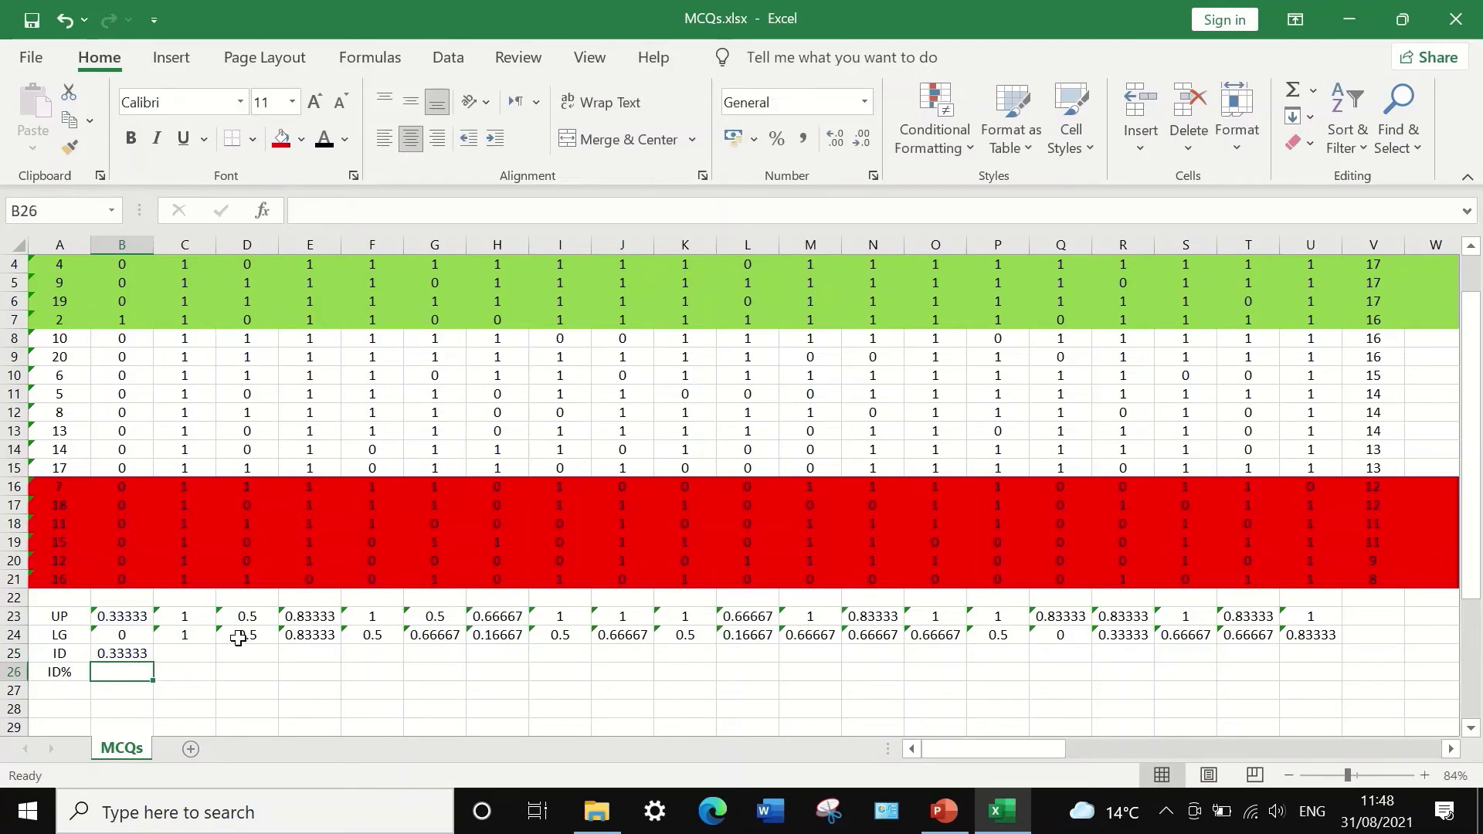
Step: Copy the ID formula from B25 across row 25 to U25
{"action": "left_click", "coordinate": [122, 653]}
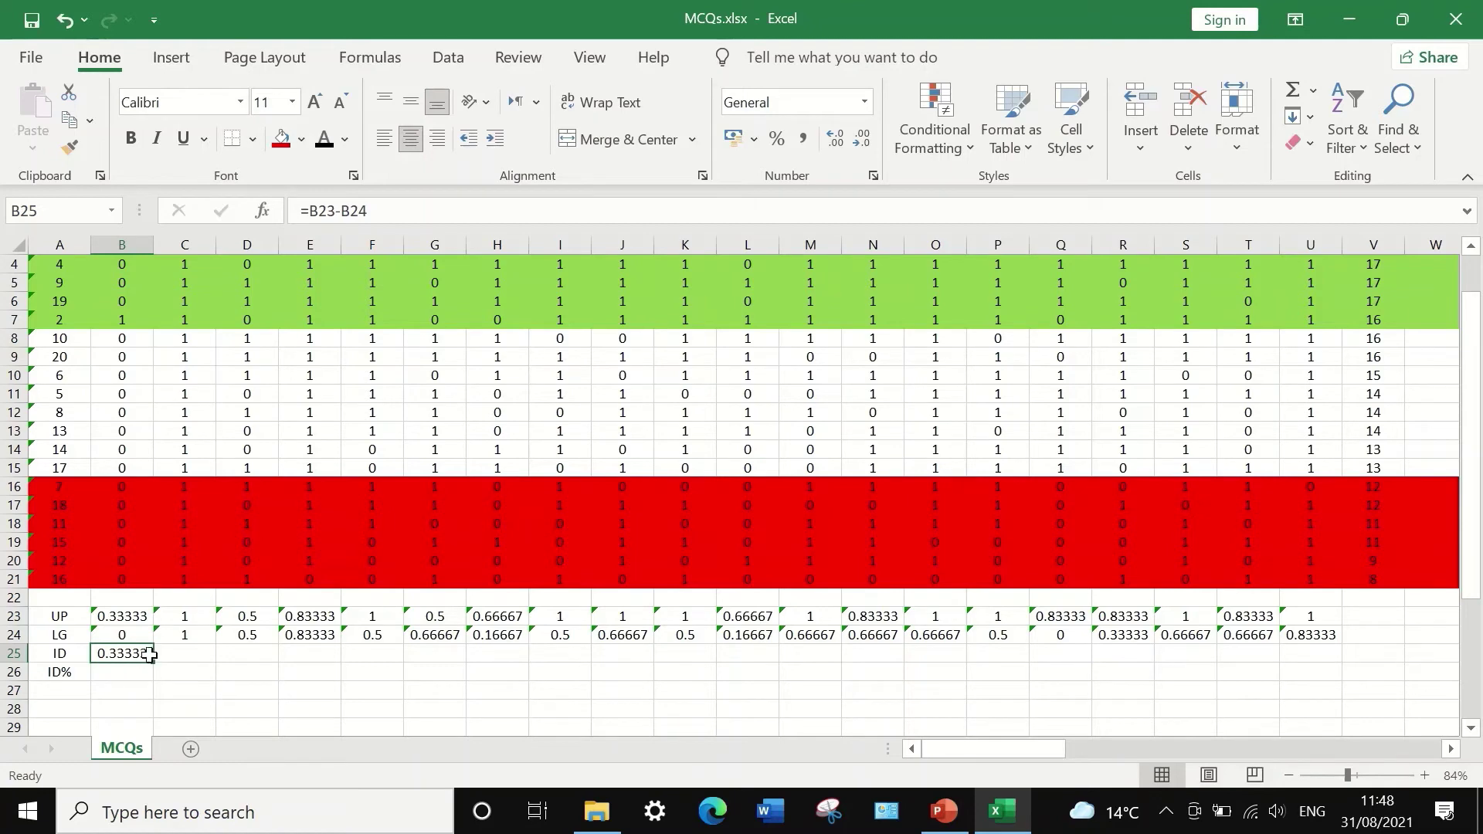
{"action": "left_click_drag", "start_coordinate": [154, 659], "coordinate": [1333, 658]}
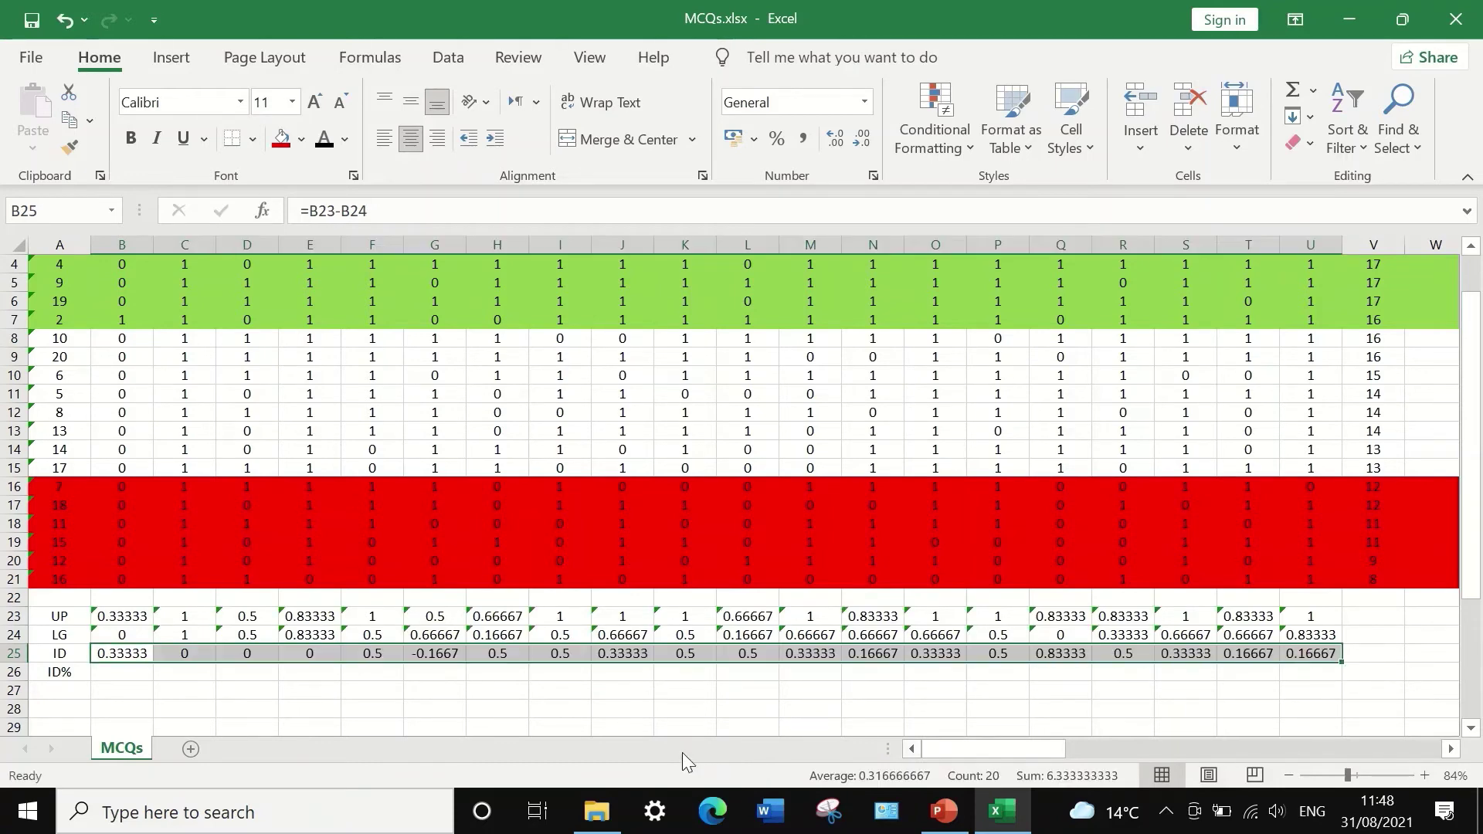
{"action": "left_click", "coordinate": [255, 691]}
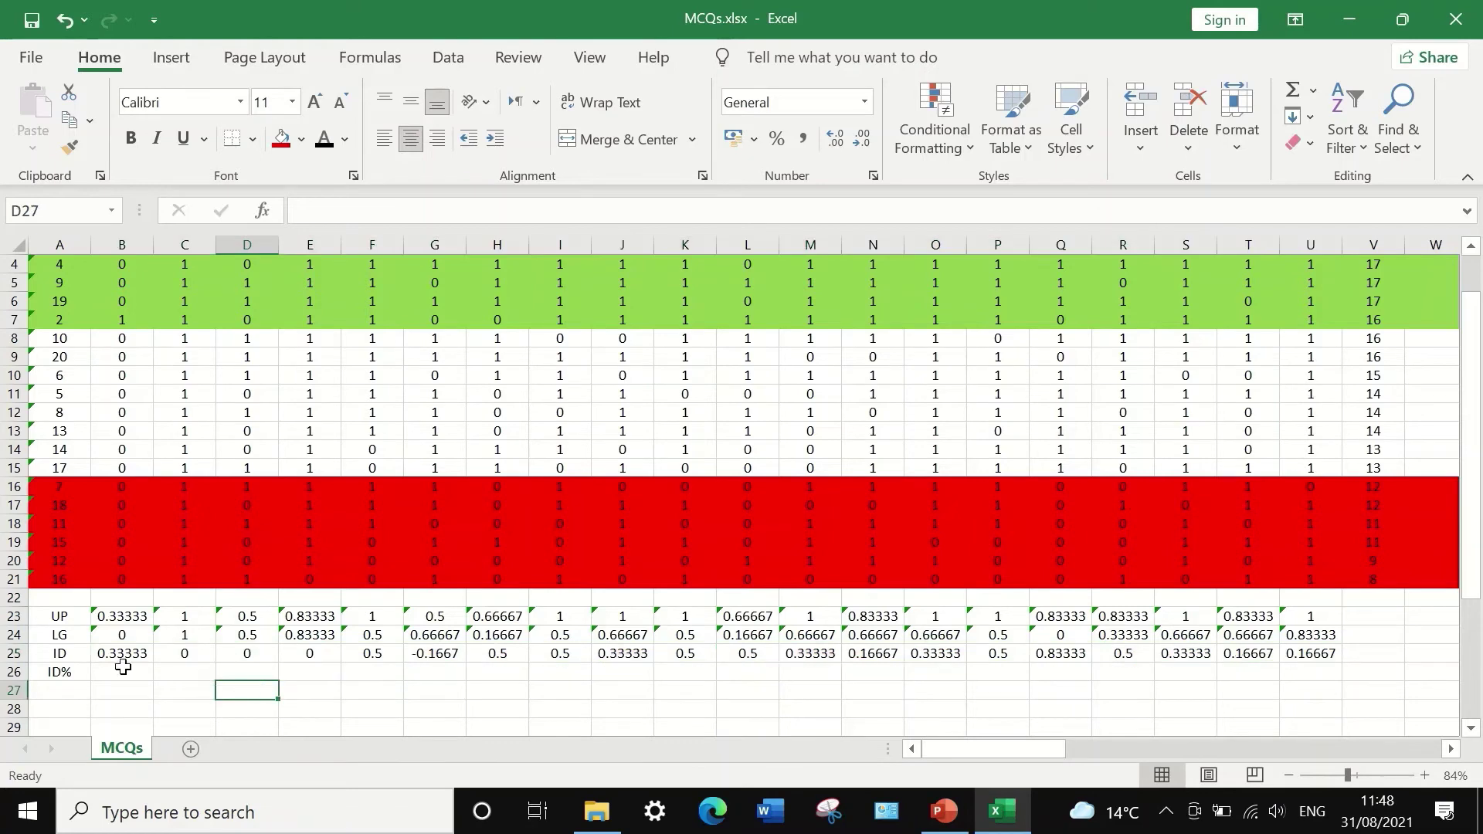
Step: Format rows 23 to 25 (UP, LG and ID) as Number with 3 decimal places
{"action": "left_click", "coordinate": [111, 655]}
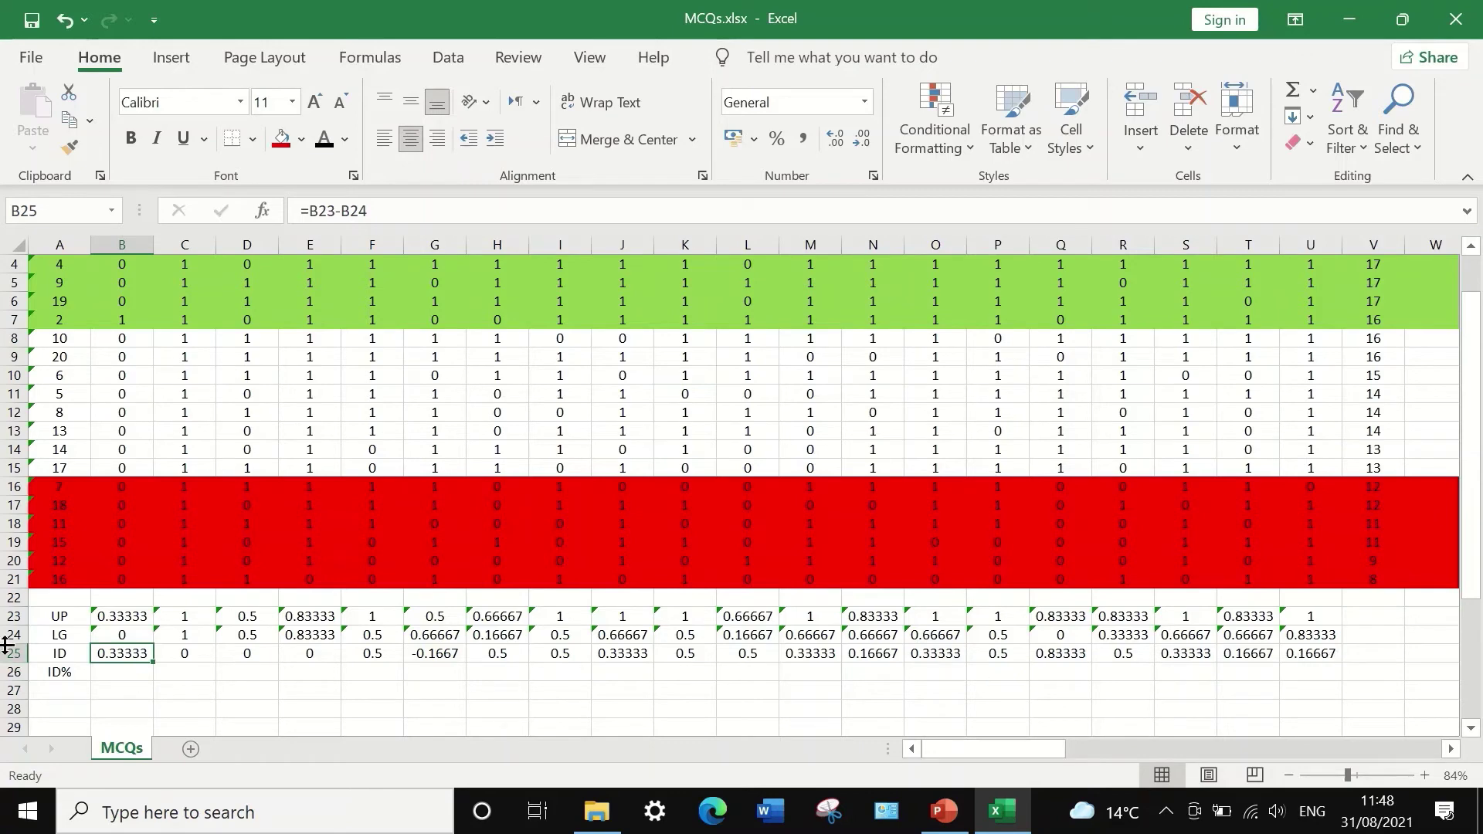
{"action": "left_click", "coordinate": [20, 614]}
{"action": "left_click_drag", "start_coordinate": [19, 614], "coordinate": [22, 656]}
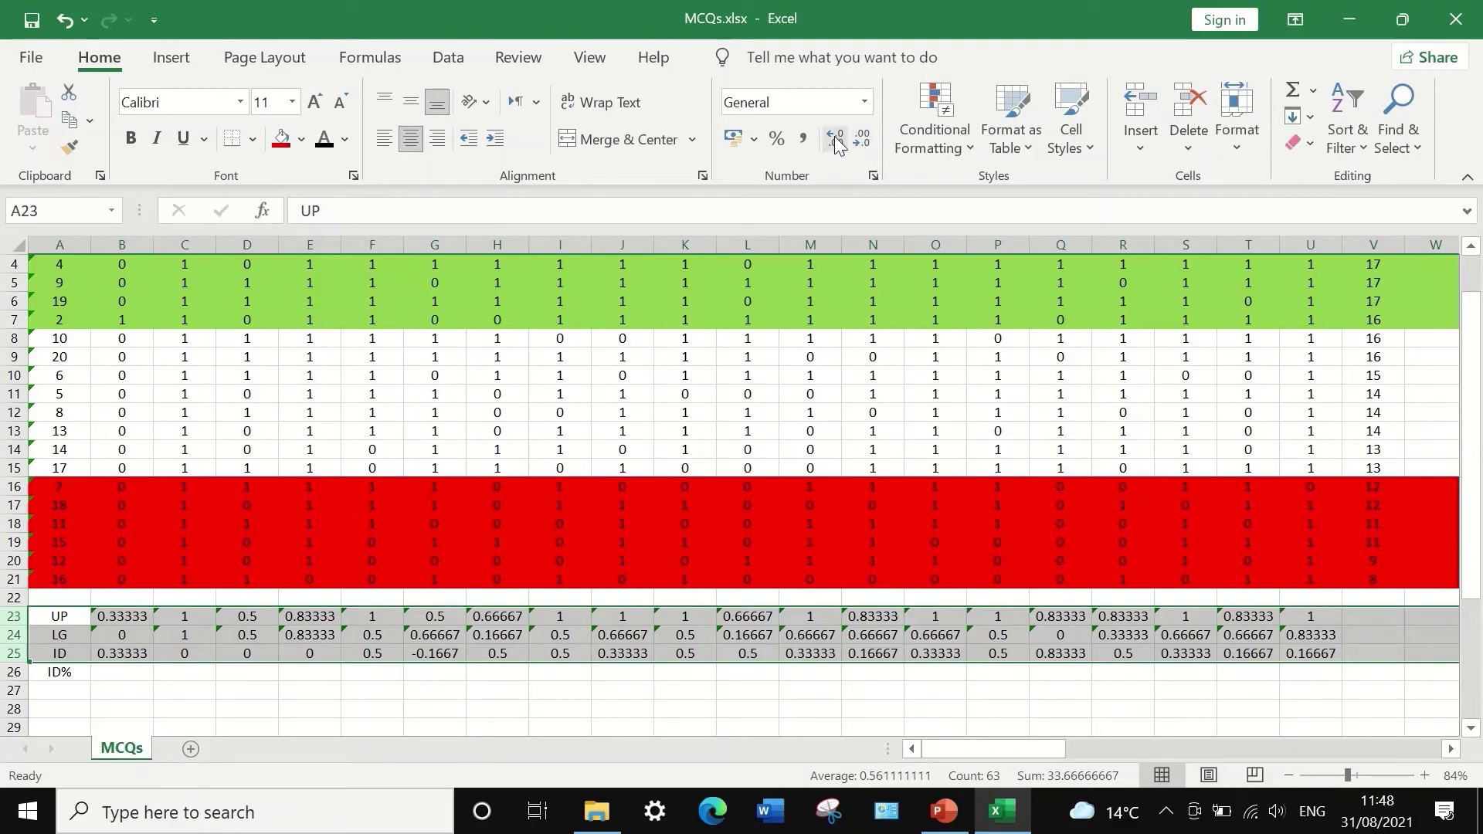
{"action": "right_click", "coordinate": [162, 632]}
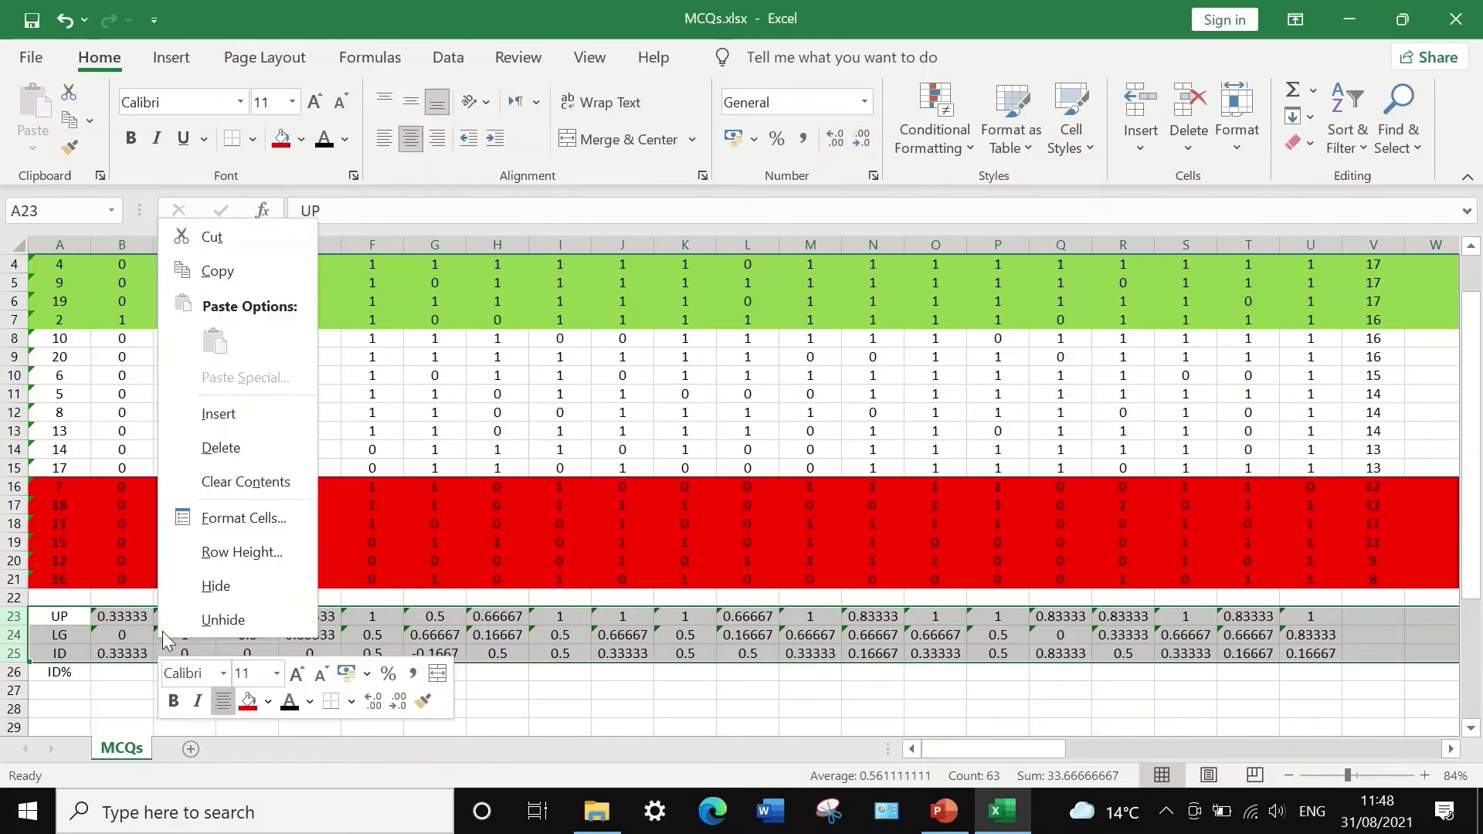
{"action": "left_click", "coordinate": [237, 518]}
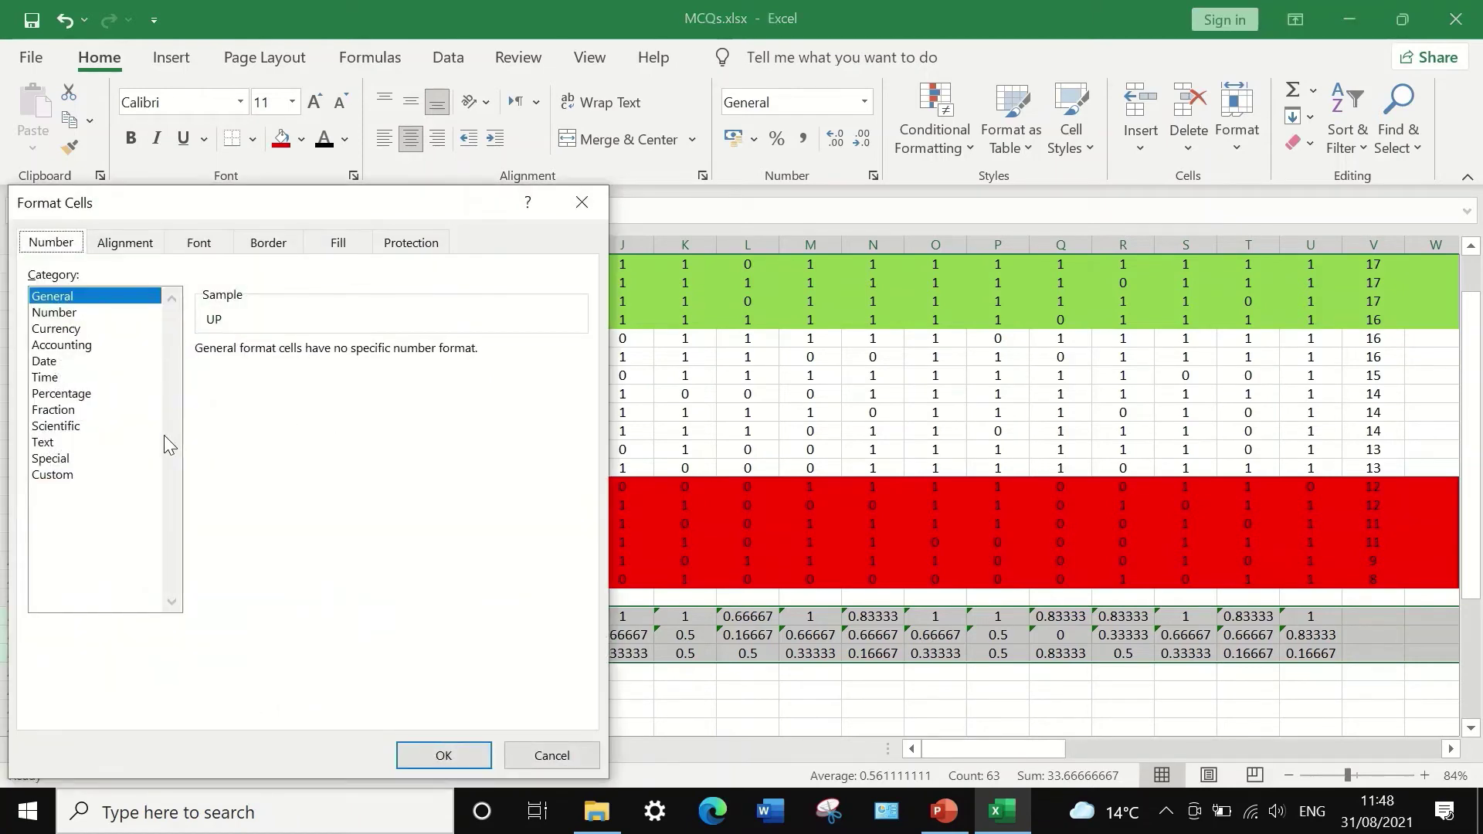
{"action": "left_click", "coordinate": [68, 313]}
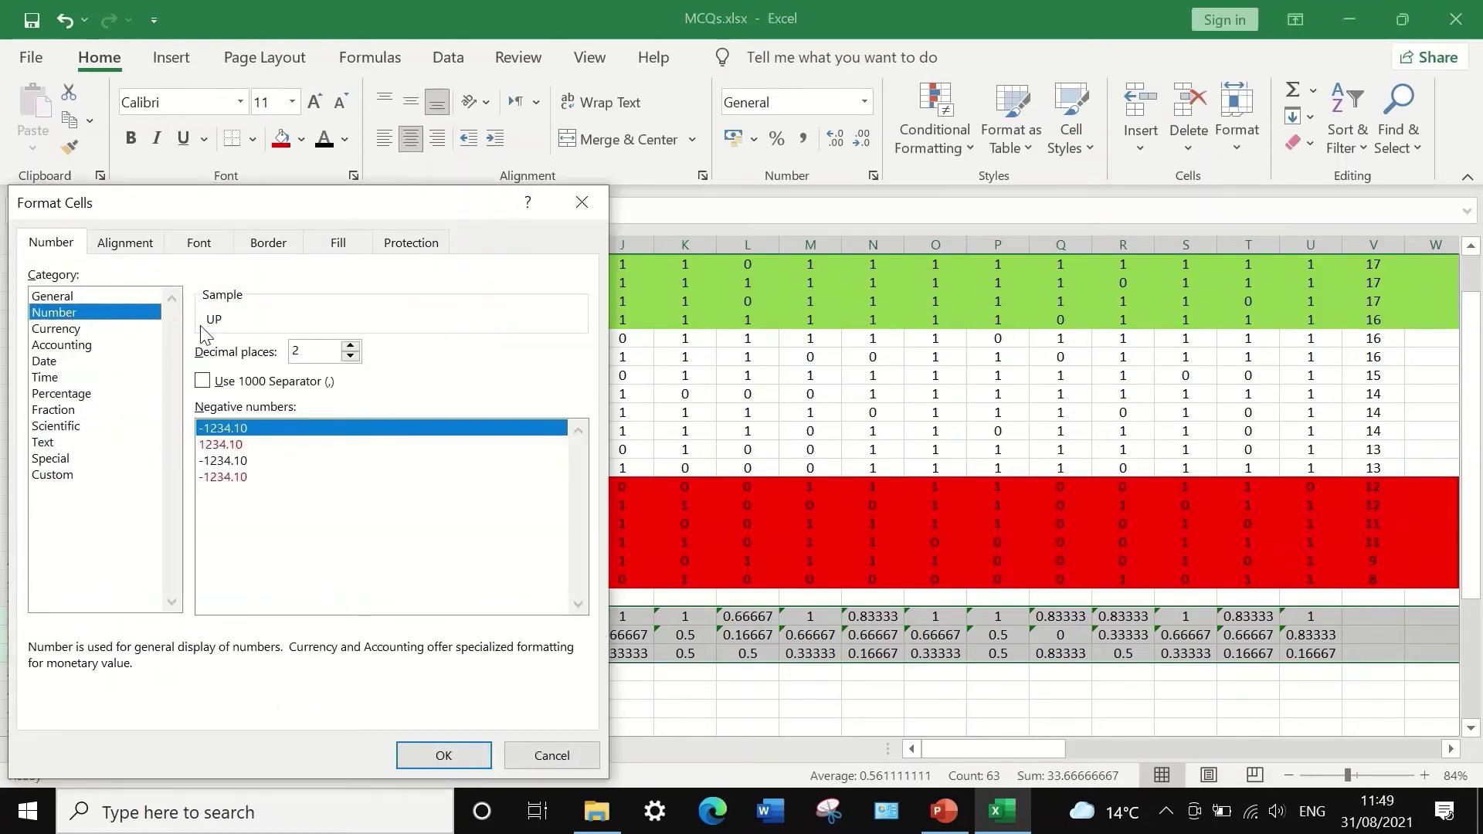
{"action": "left_click", "coordinate": [352, 357]}
{"action": "left_click", "coordinate": [352, 357]}
{"action": "left_click", "coordinate": [352, 345]}
{"action": "left_click", "coordinate": [352, 346]}
{"action": "left_click", "coordinate": [351, 345]}
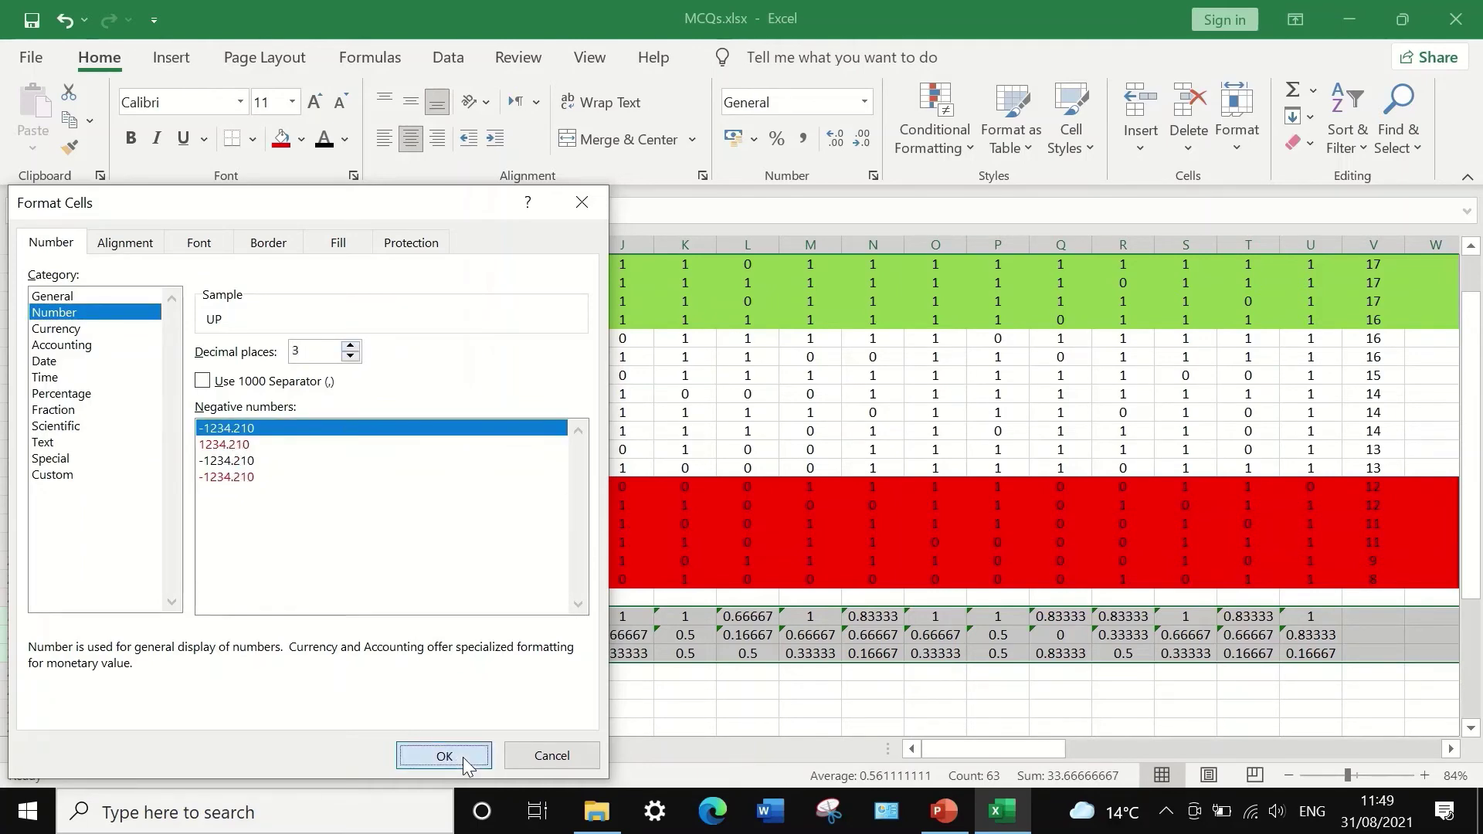
{"action": "left_click", "coordinate": [462, 757]}
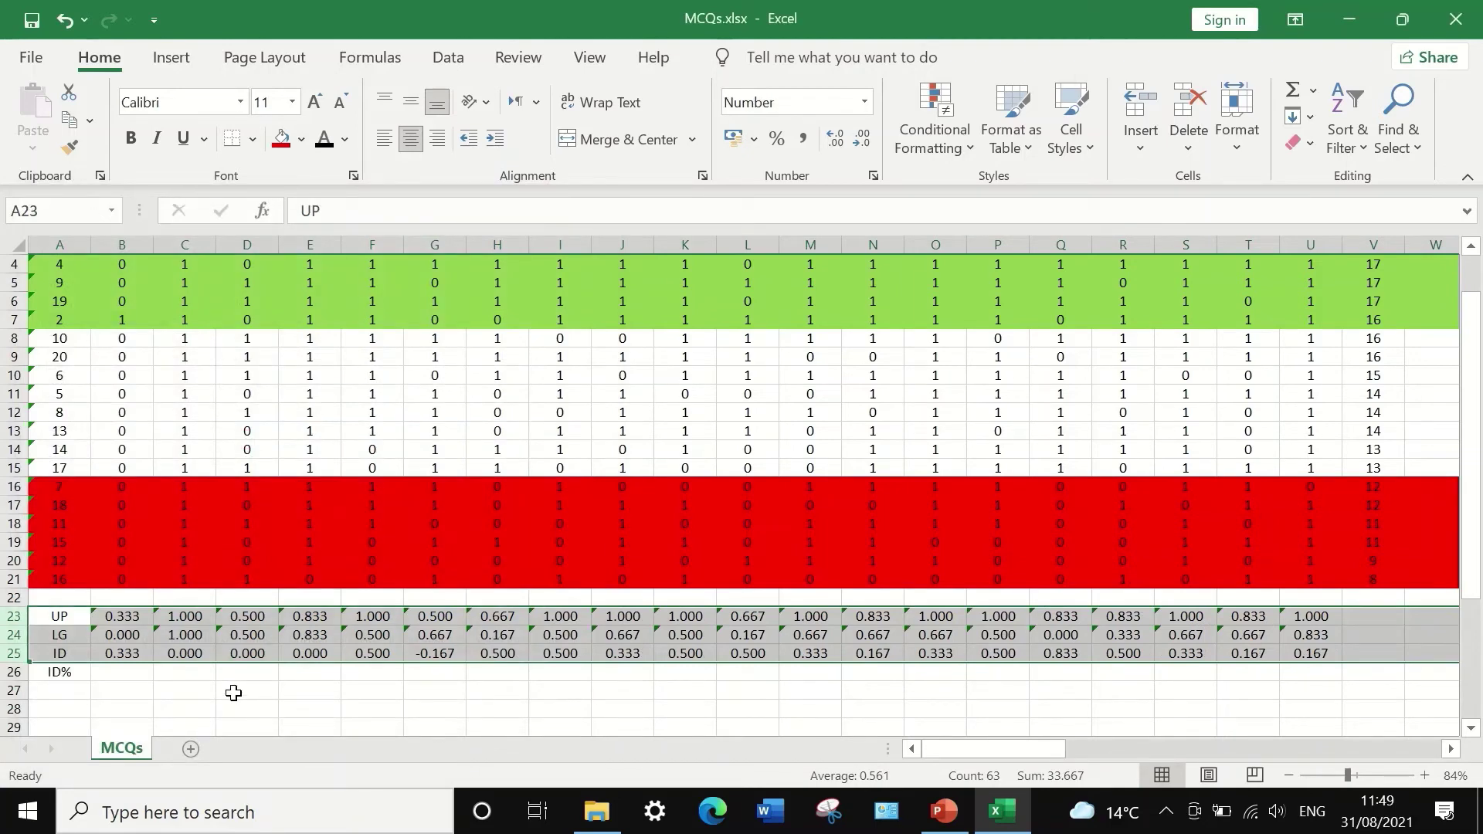
Step: Reduce the number format of rows 23 to 25 to 2 decimal places
{"action": "right_click", "coordinate": [3, 637]}
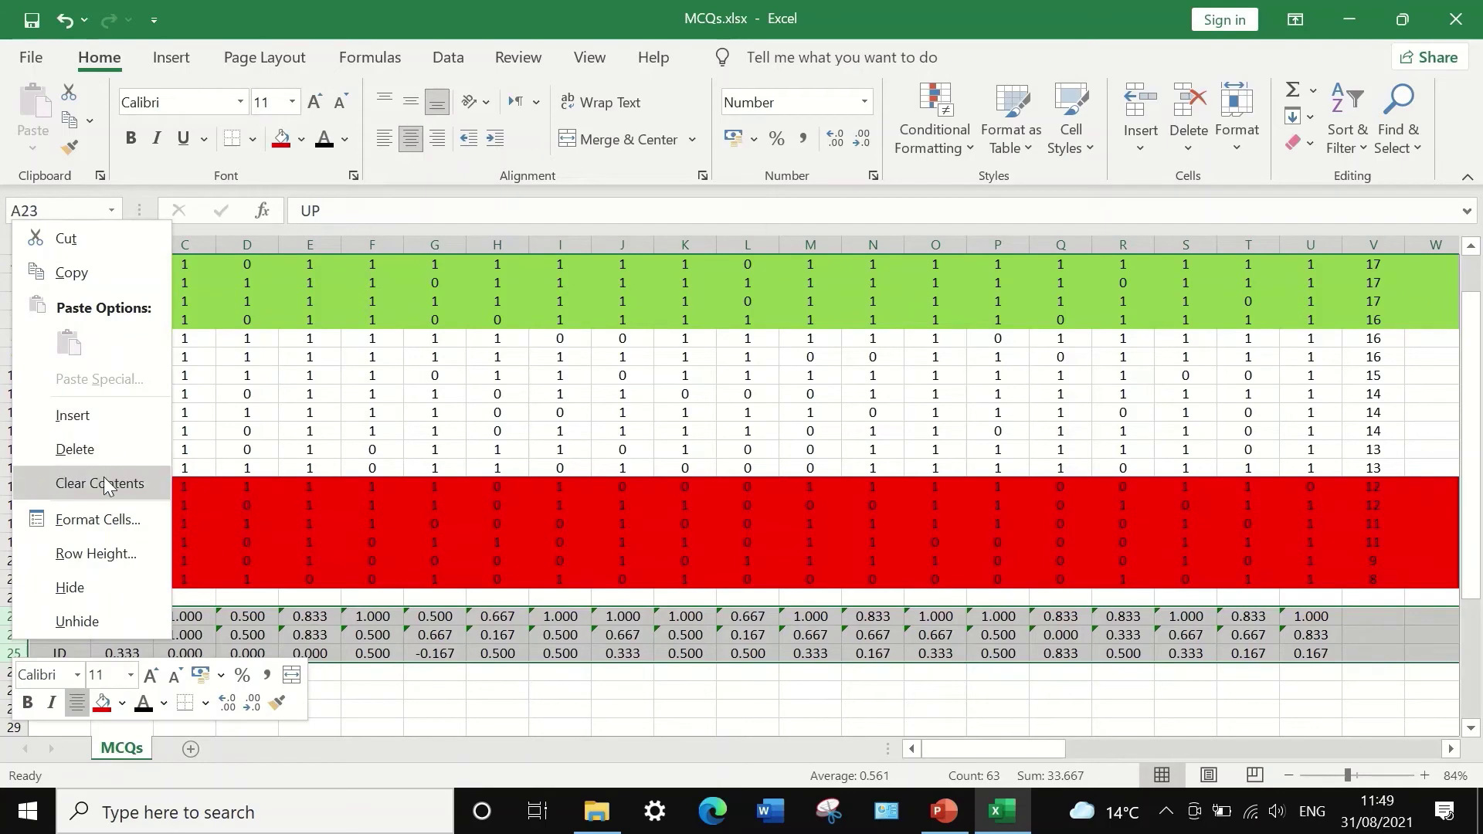
{"action": "left_click", "coordinate": [97, 519]}
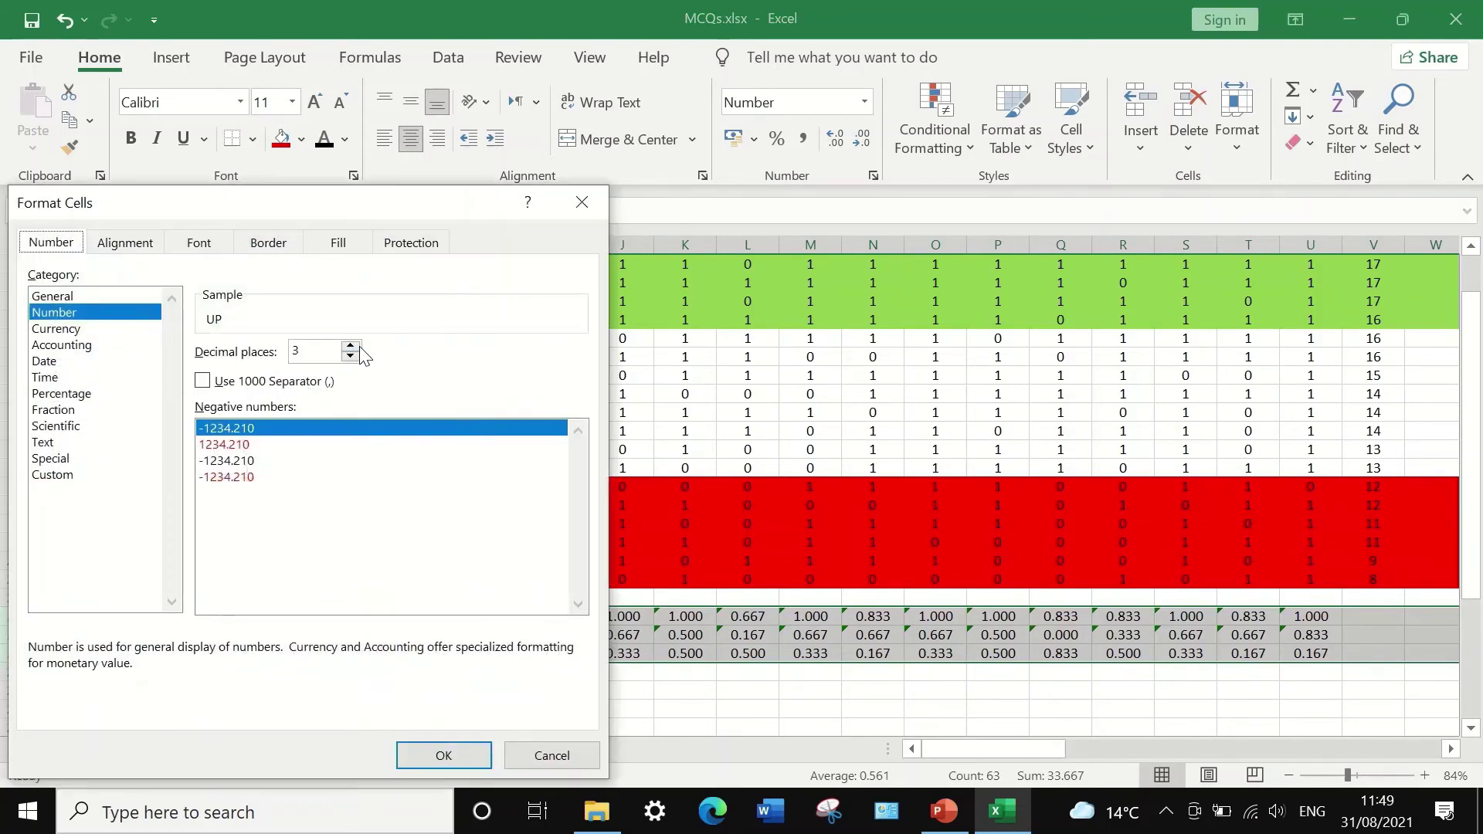
{"action": "left_click", "coordinate": [351, 357]}
{"action": "left_click", "coordinate": [446, 754]}
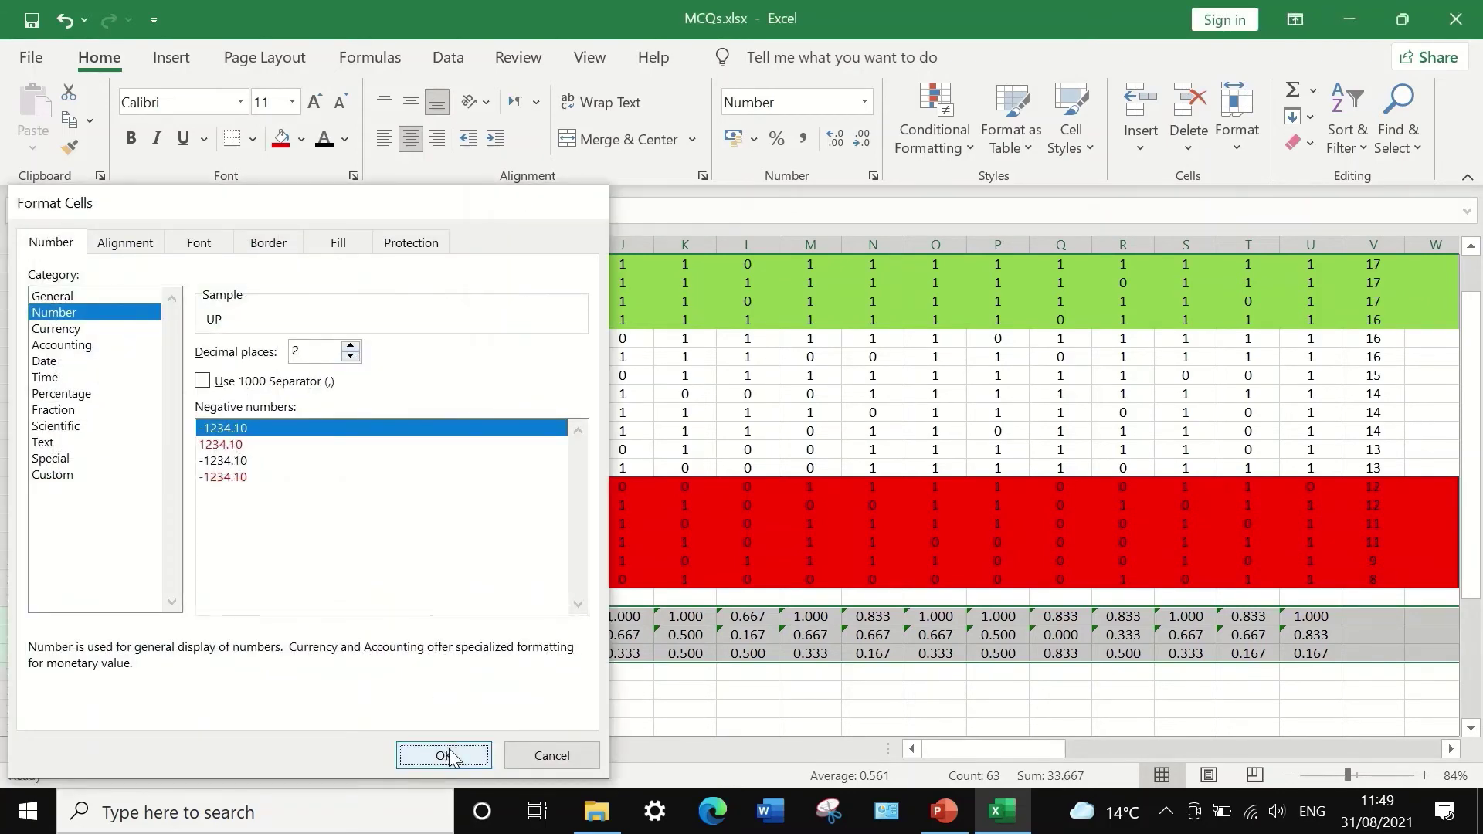
{"action": "left_click", "coordinate": [487, 693]}
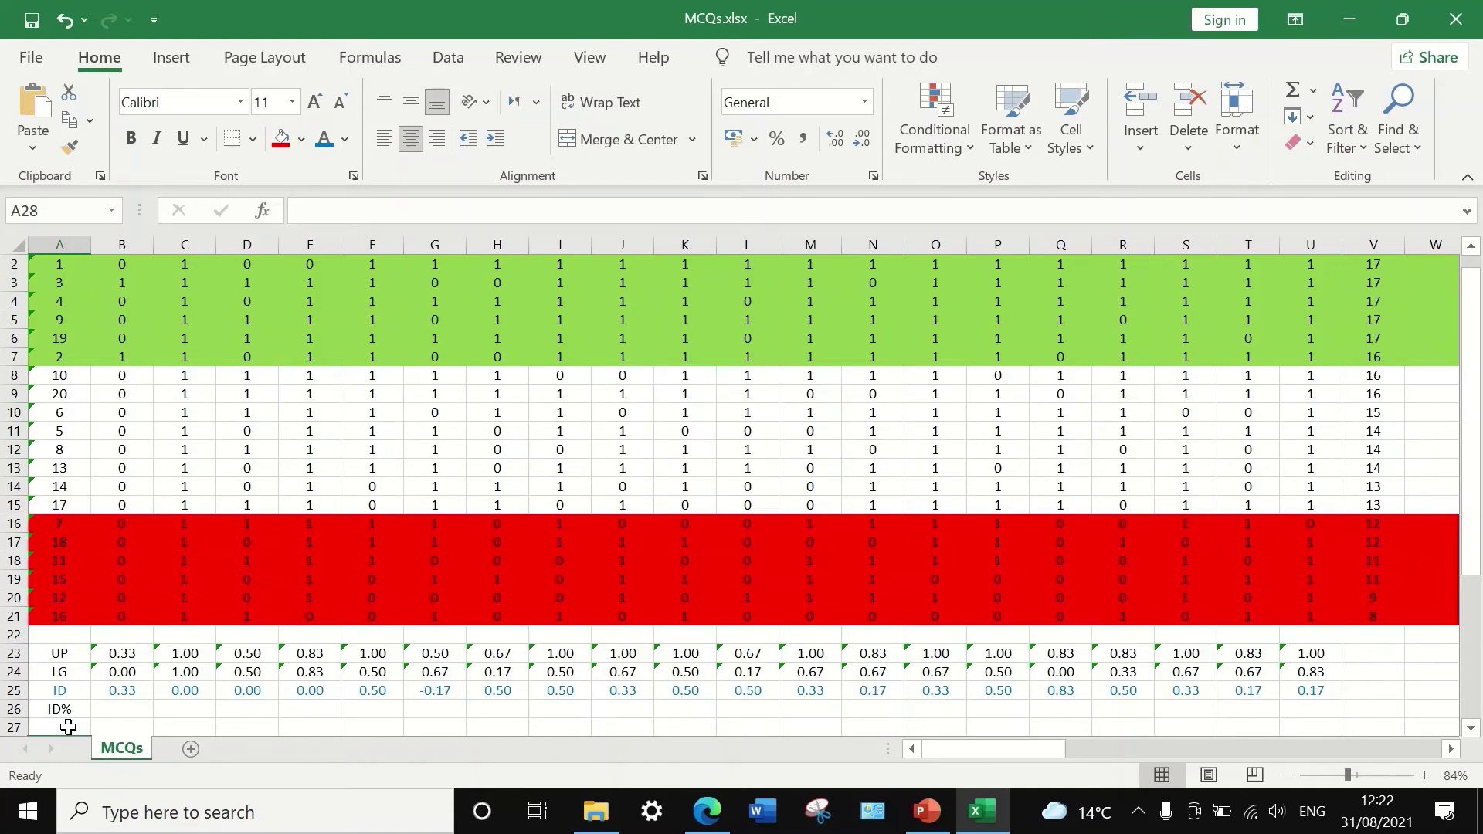
Step: Add the first rating criterion below the ID% row, with Very Good in A28 and >=.4 in B28
{"action": "scroll", "coordinate": [158, 641], "scroll_direction": "down", "scroll_amount": 1}
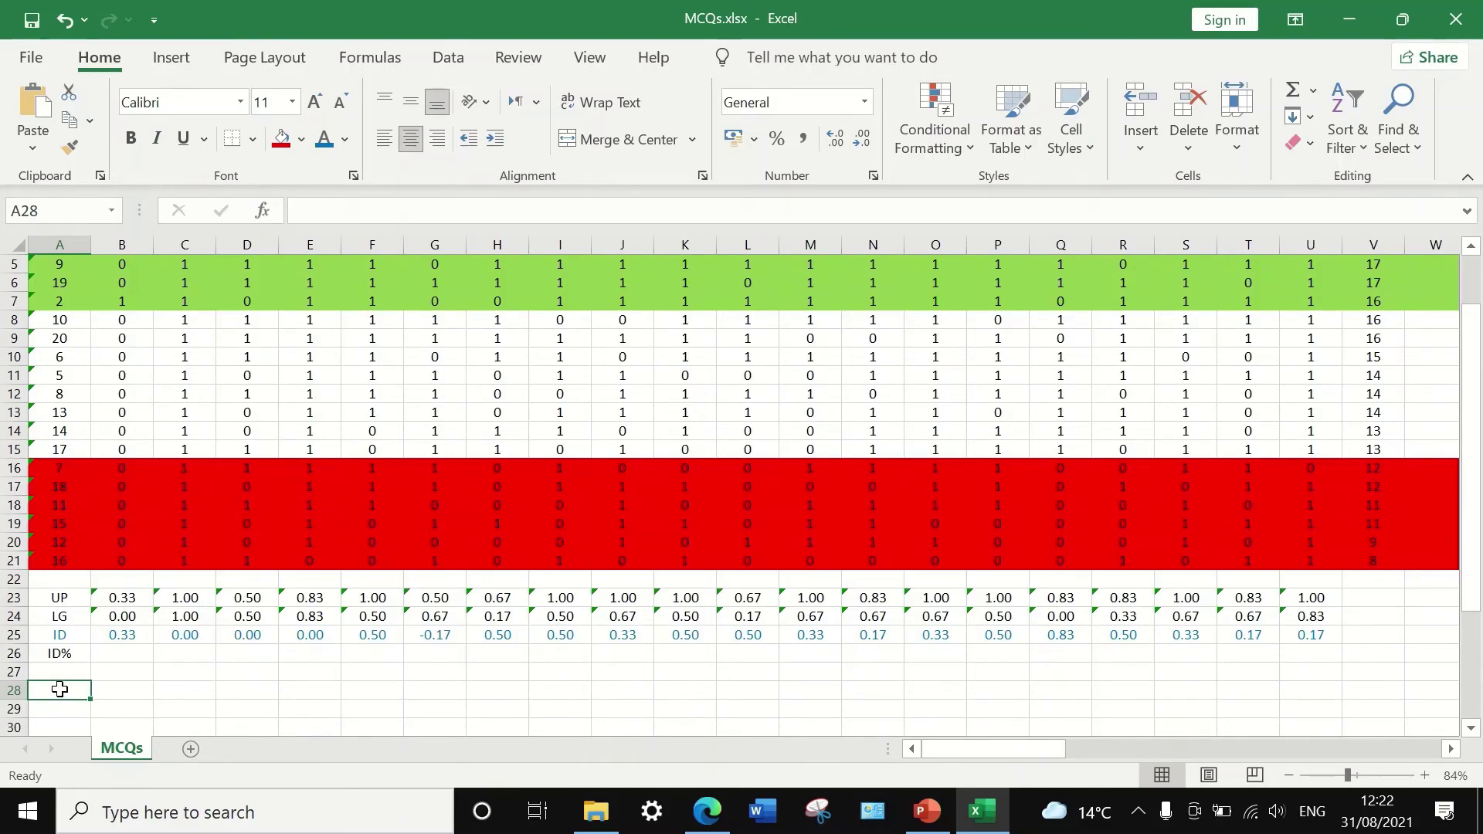
{"action": "type", "text": "Very Good"}
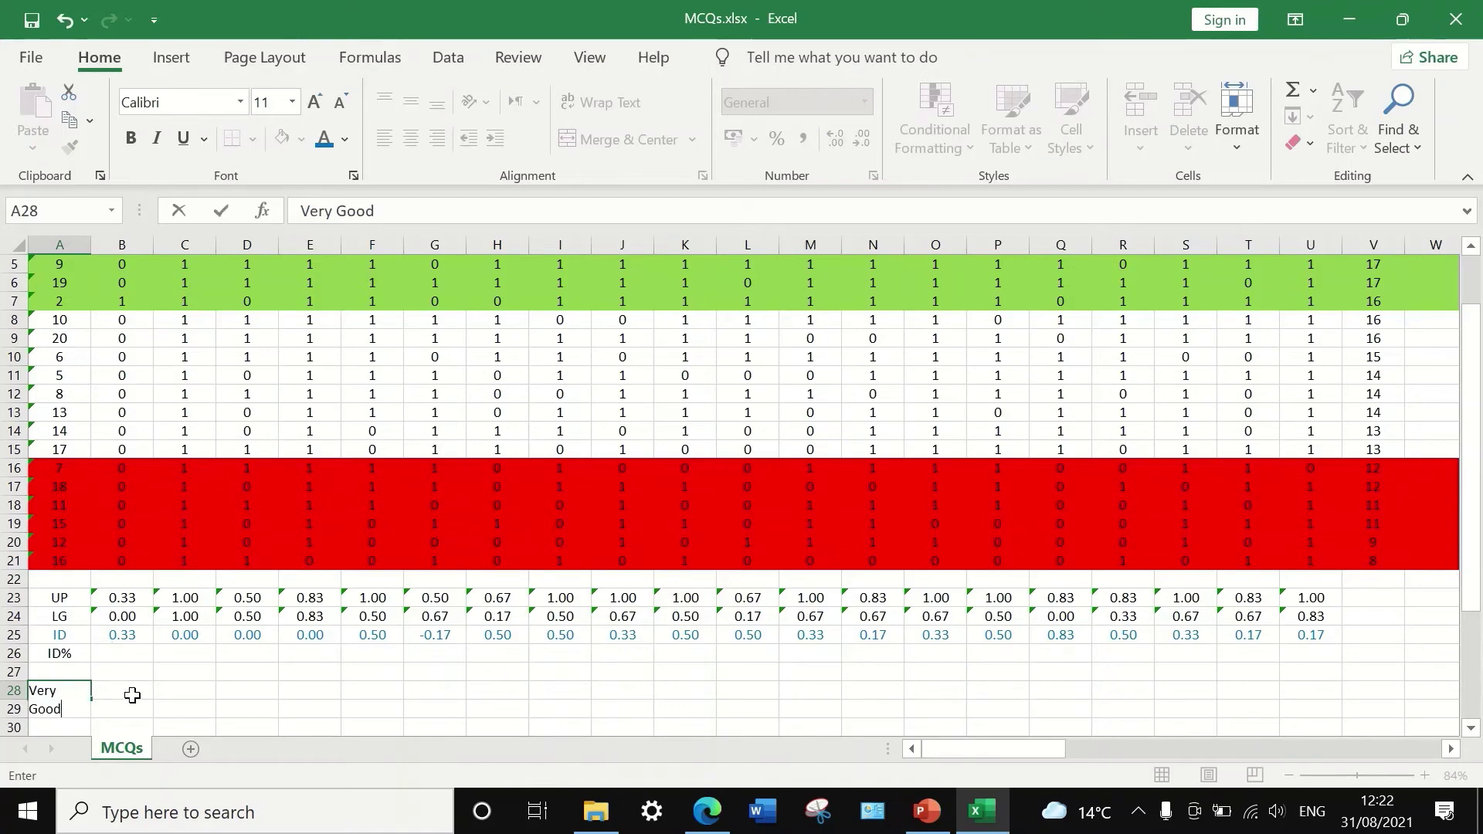
{"action": "left_click", "coordinate": [132, 695]}
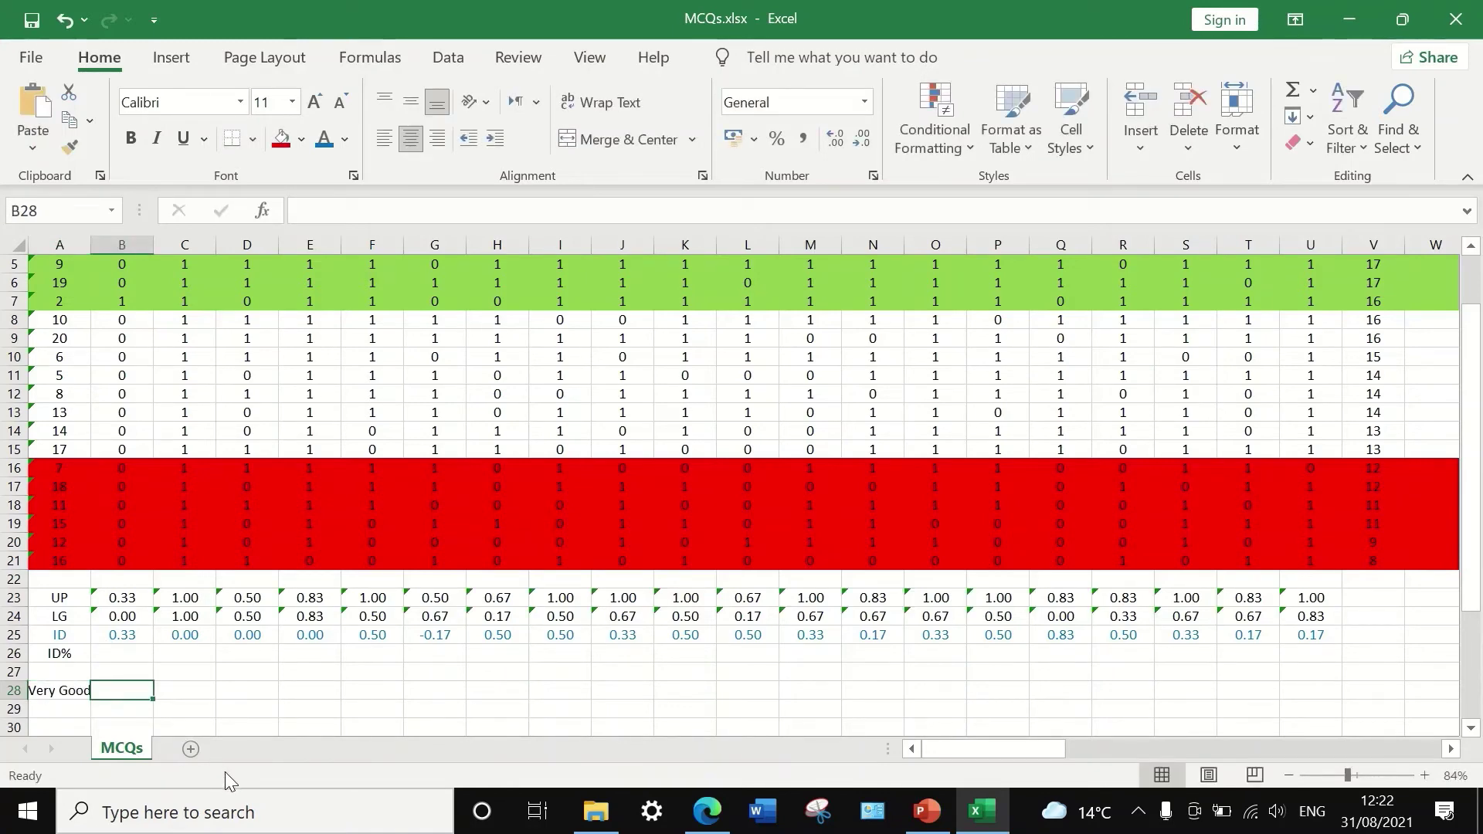
{"action": "type", "text": ">=.4"}
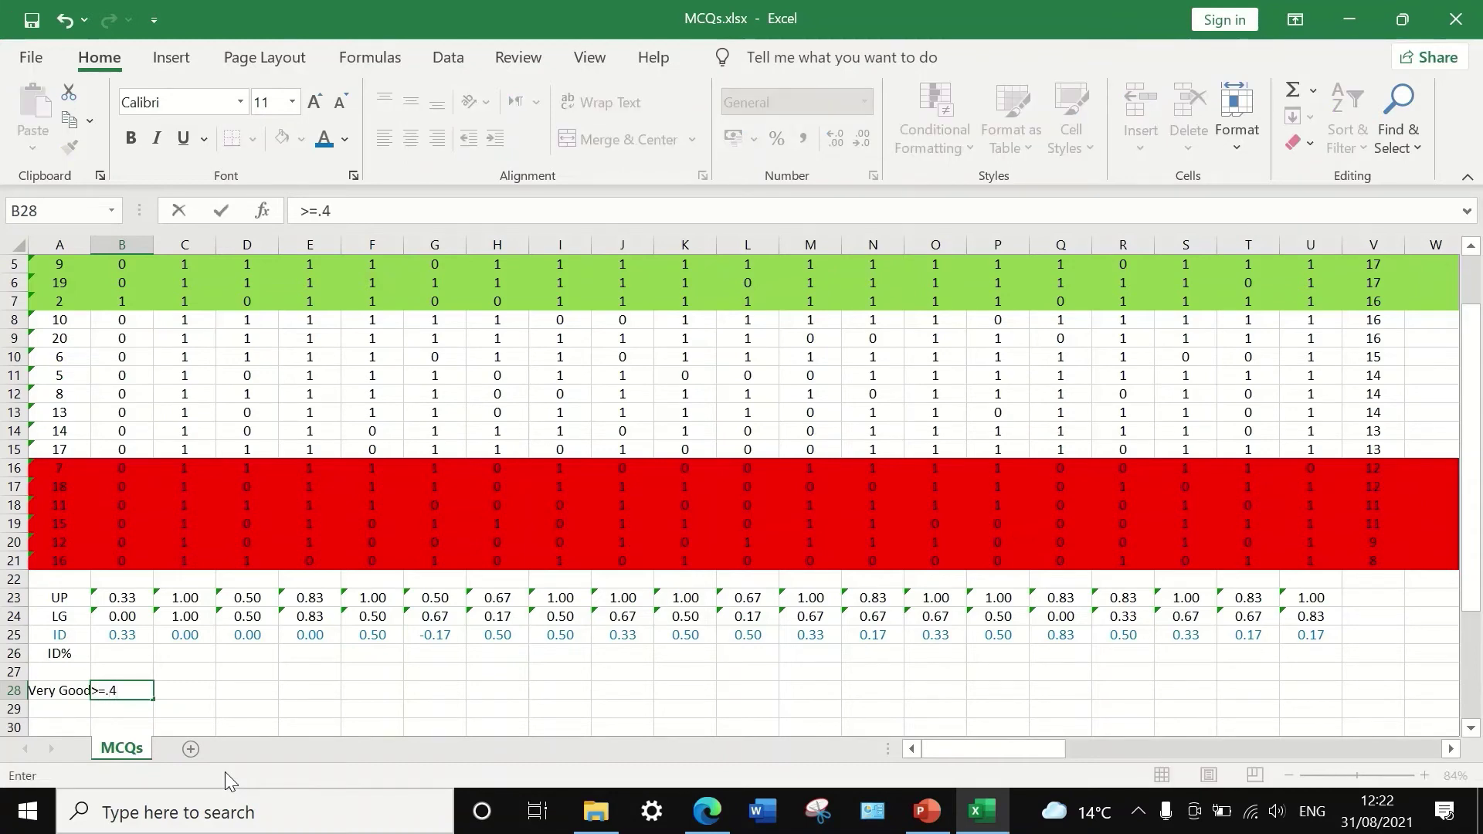
{"action": "key", "text": "Return"}
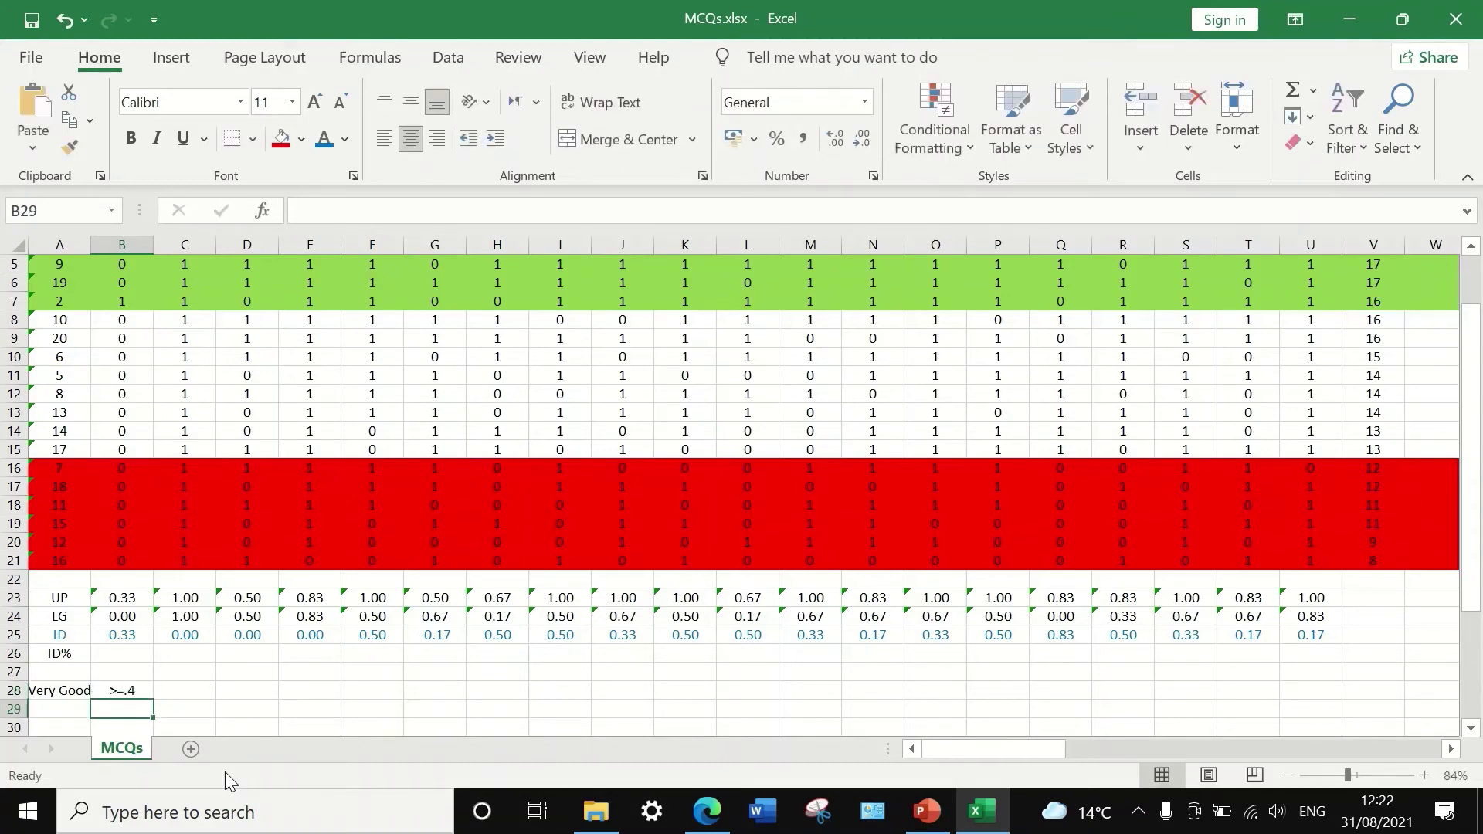
Step: Add the second rating criterion with Good in A29 and .25-.39 in B29
{"action": "left_click", "coordinate": [67, 704]}
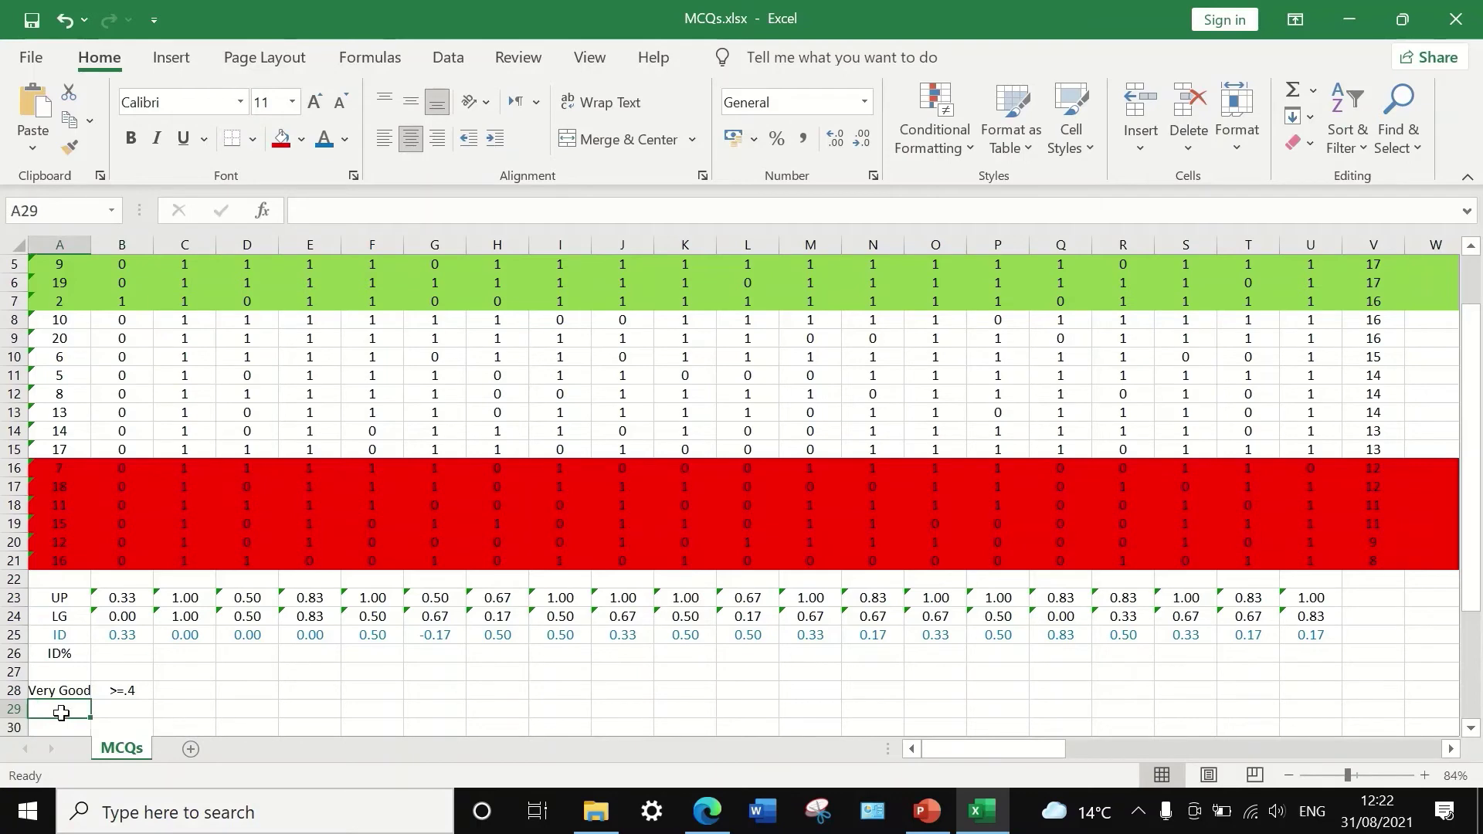
{"action": "type", "text": "Good"}
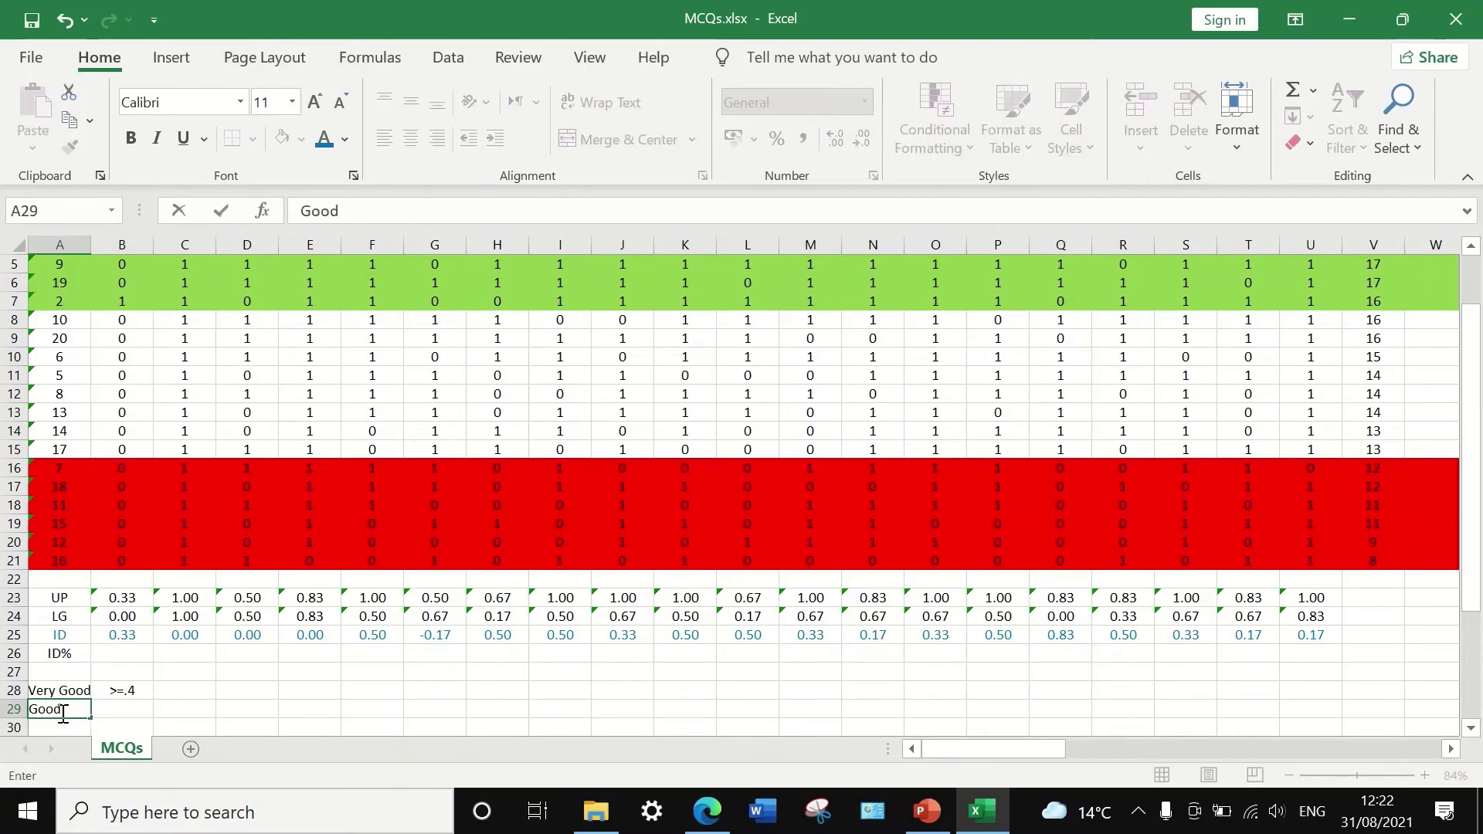
{"action": "left_click", "coordinate": [123, 710]}
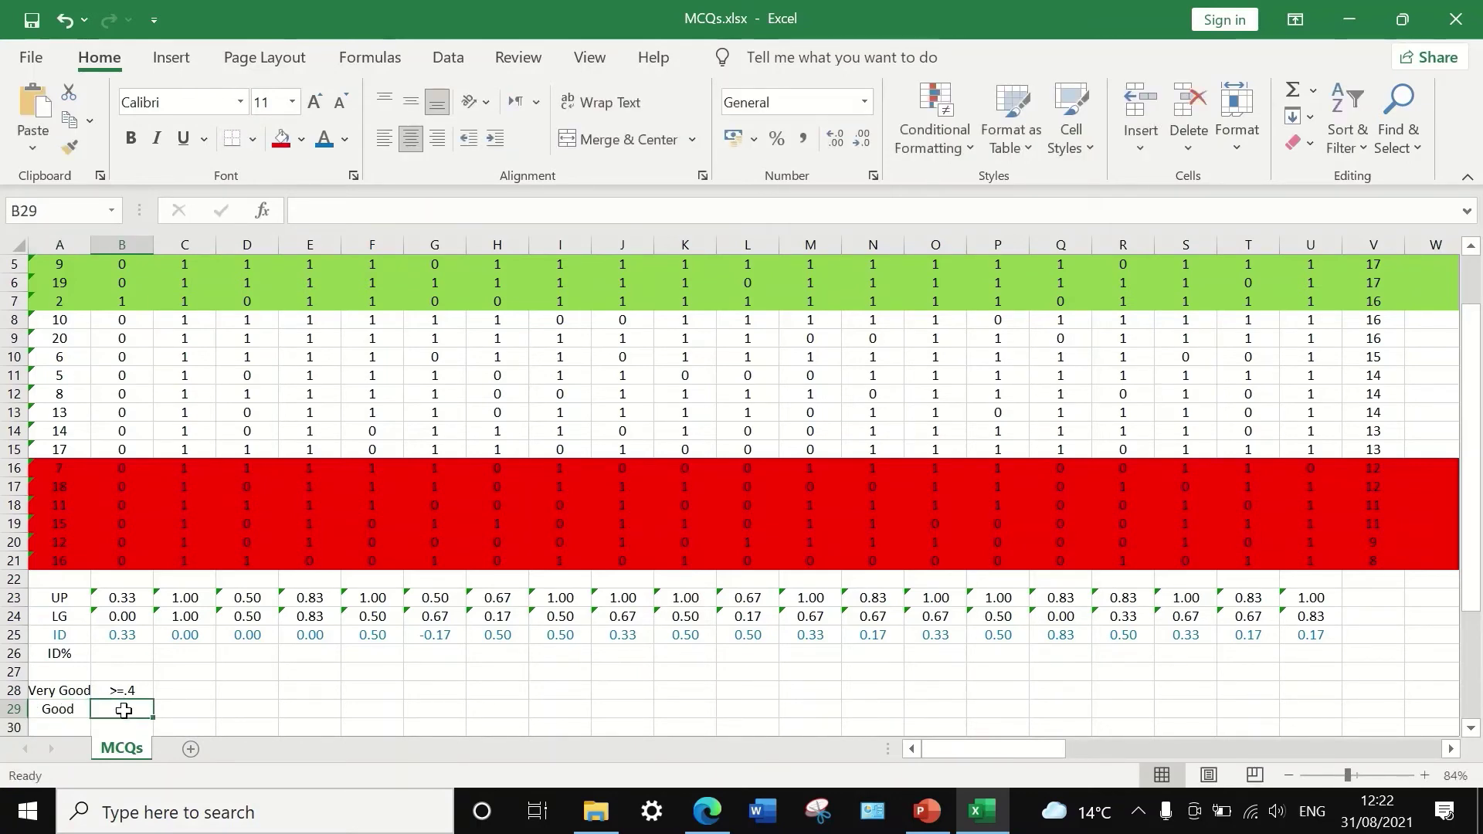
{"action": "type", "text": ".25-"}
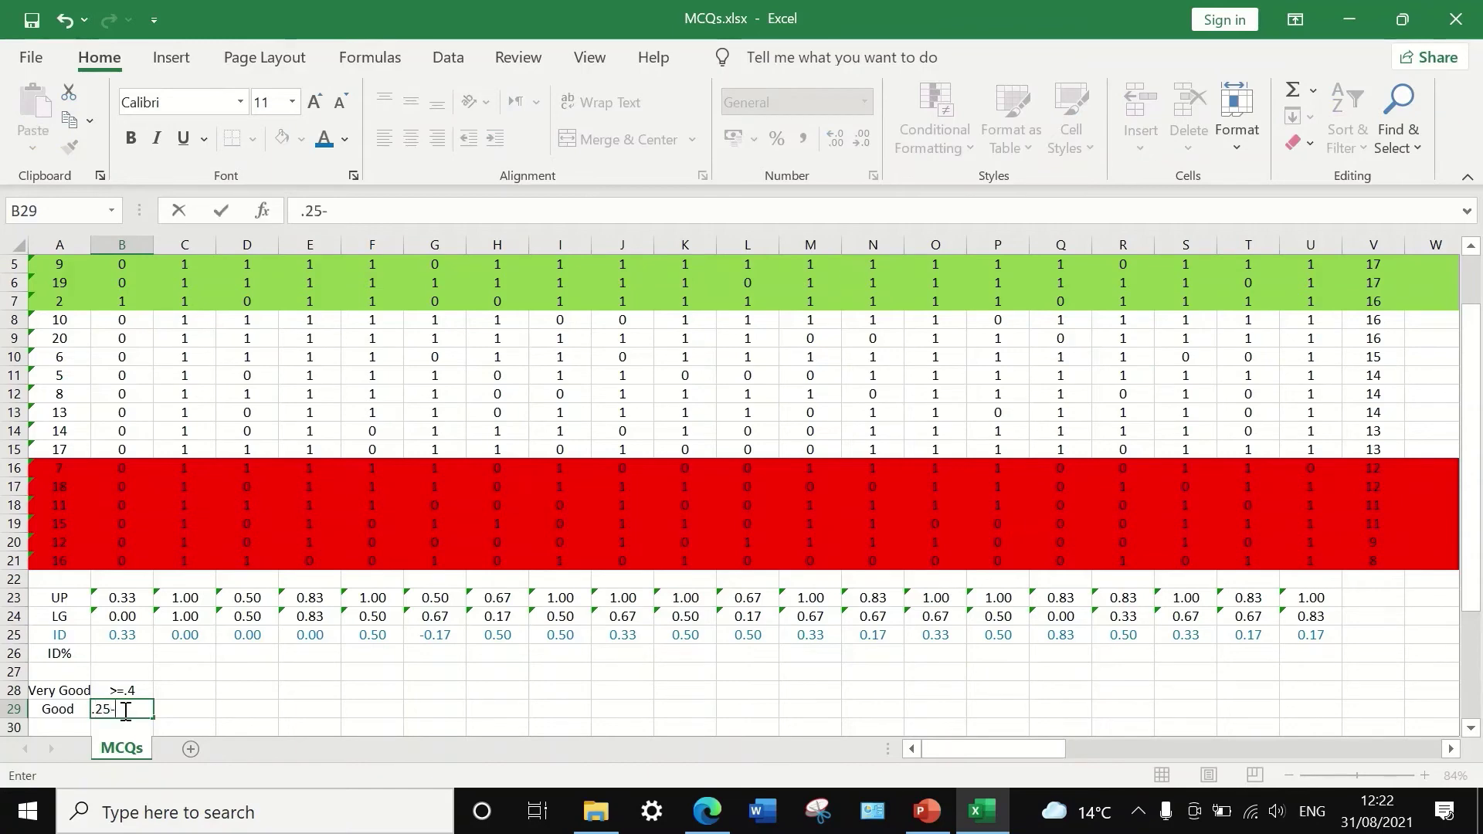
{"action": "type", "text": ".39"}
{"action": "left_click", "coordinate": [207, 707]}
Step: Add the third rating criterion to the key, with Bad in A30 and <.25 in B30
{"action": "scroll", "coordinate": [61, 695], "scroll_direction": "down", "scroll_amount": 1}
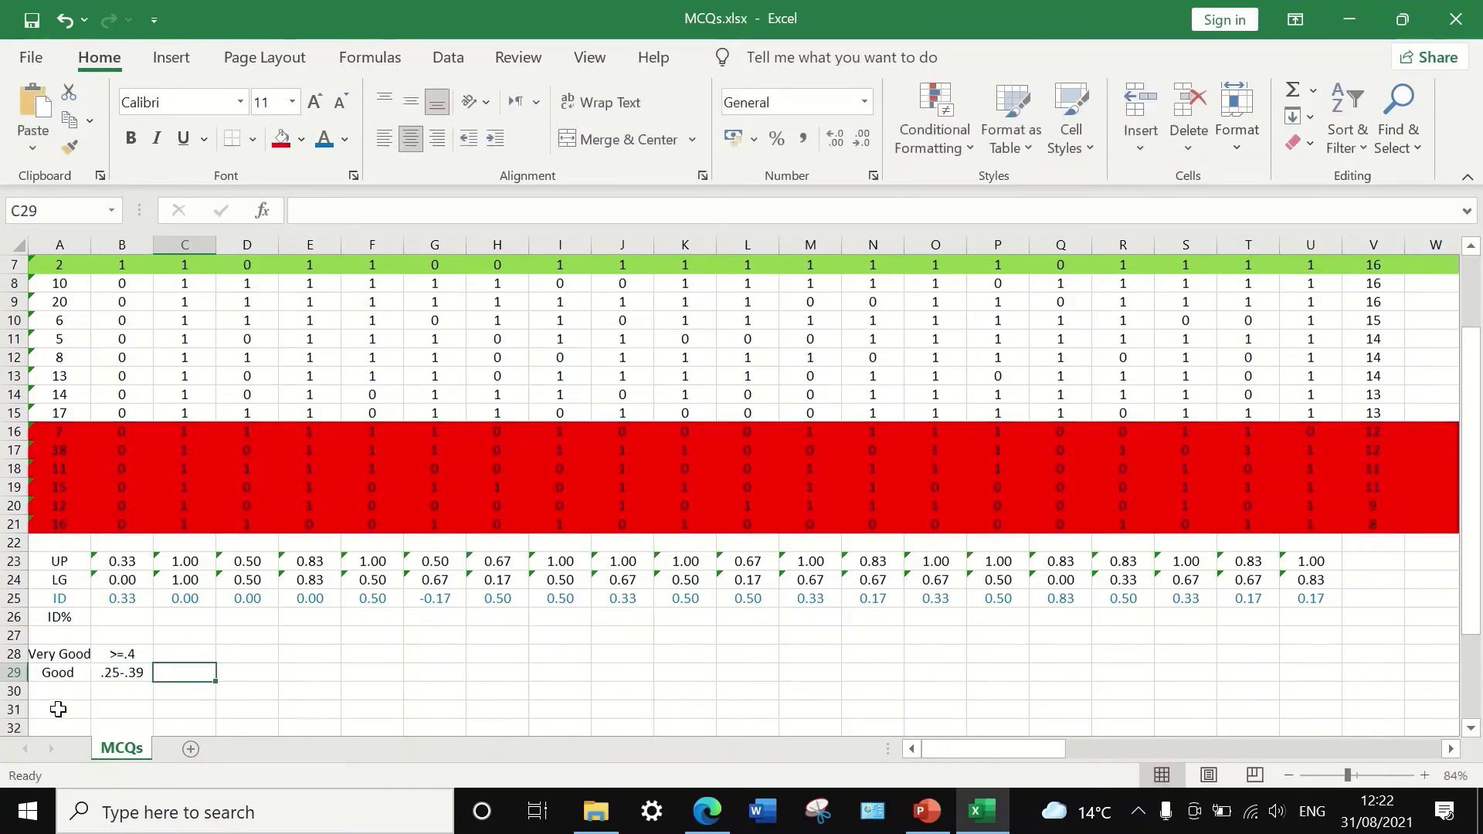
{"action": "left_click", "coordinate": [67, 677]}
{"action": "type", "text": "Bad"}
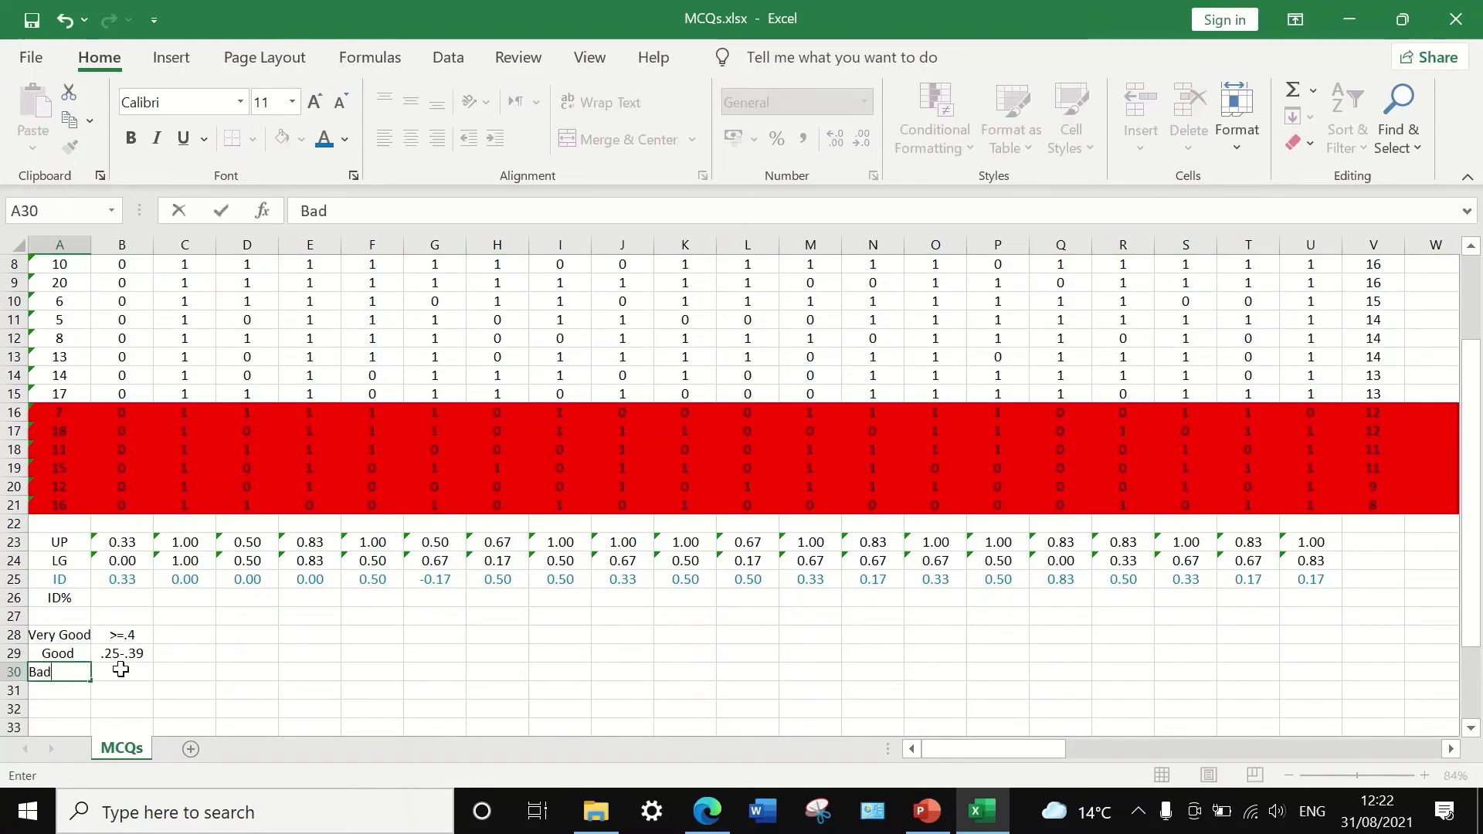
{"action": "left_click", "coordinate": [121, 669]}
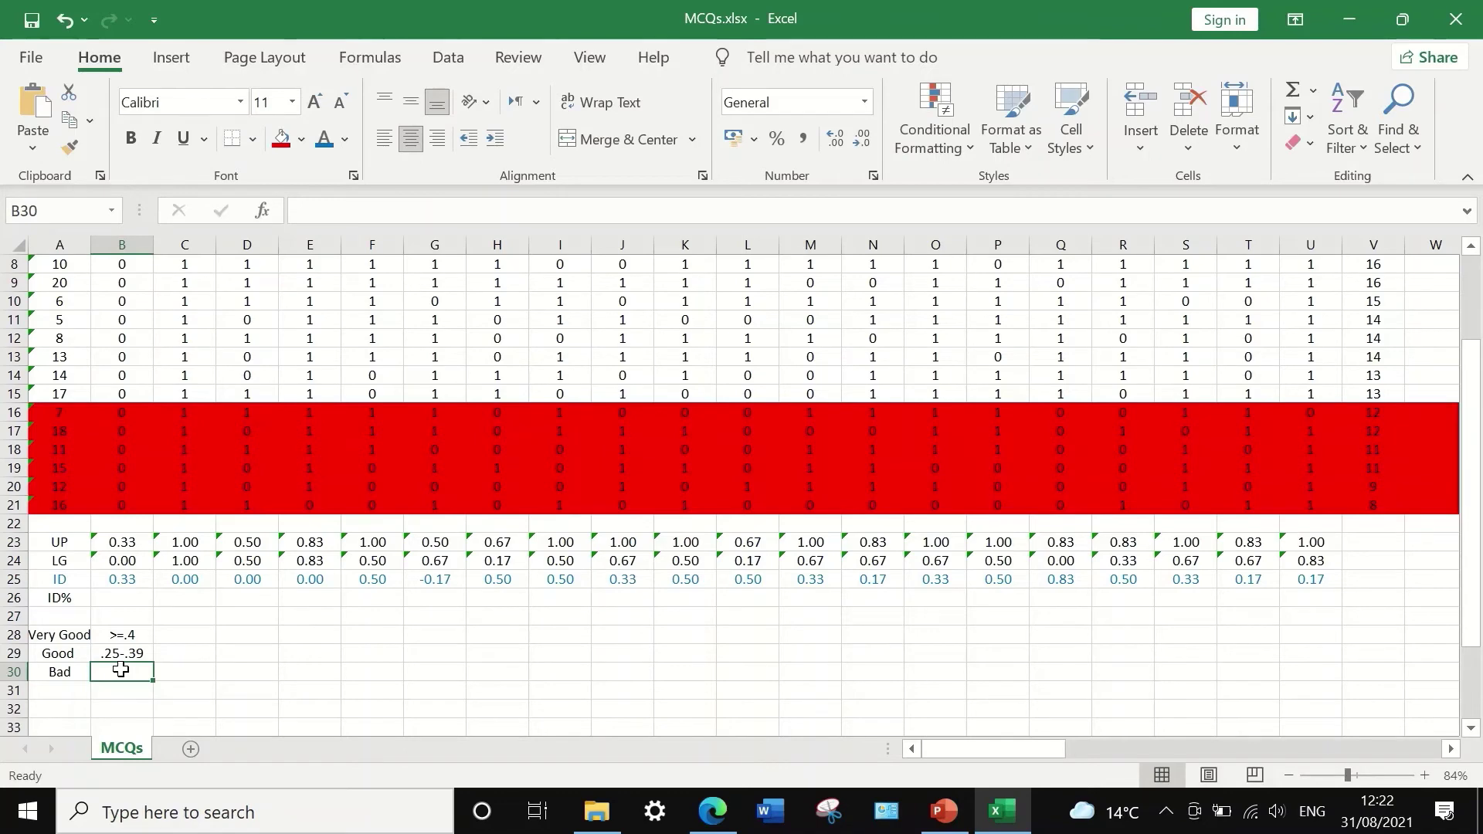
{"action": "type", "text": ","}
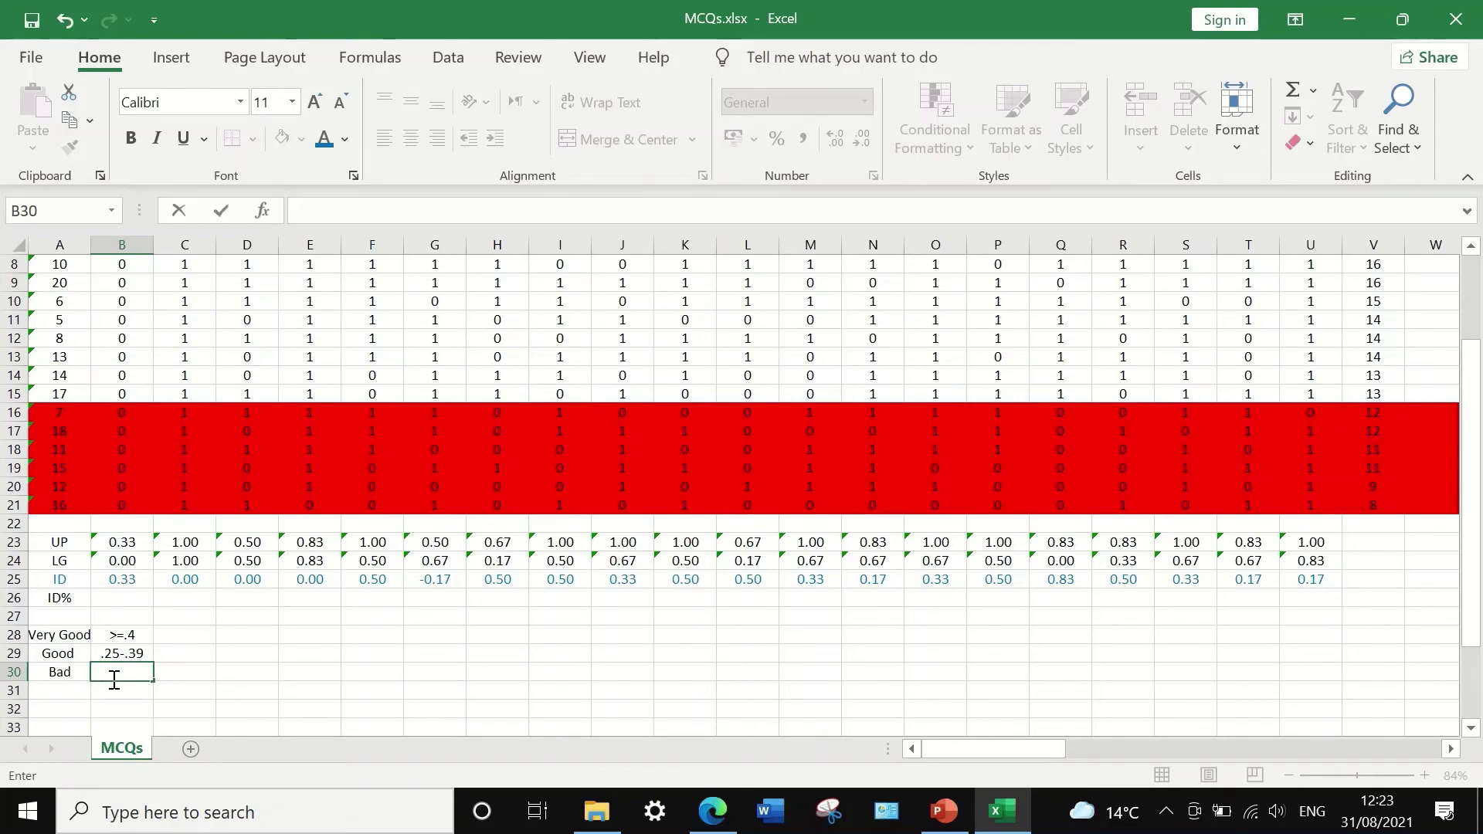
{"action": "type", "text": "<.25"}
{"action": "left_click", "coordinate": [55, 696]}
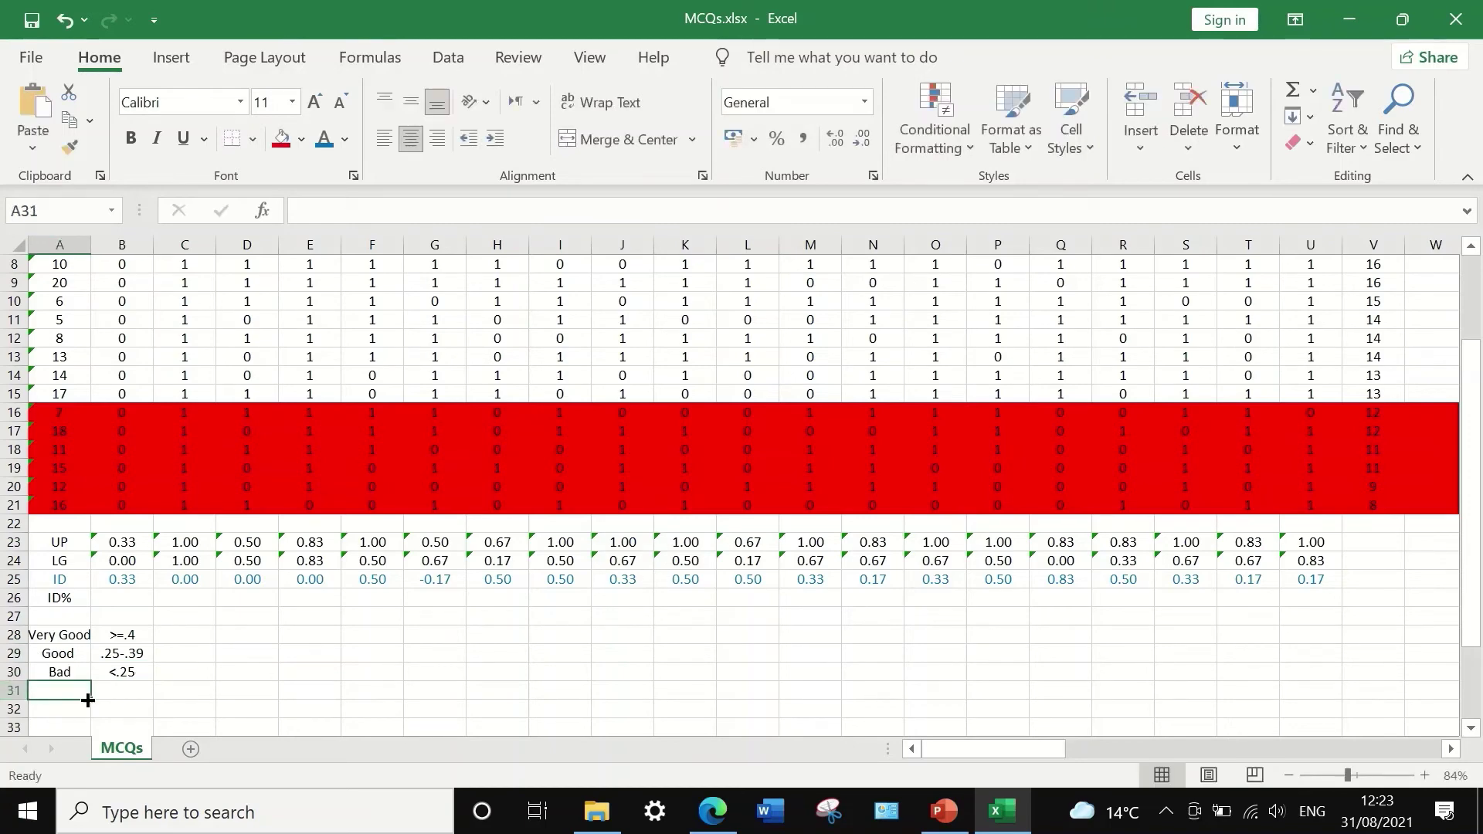
Step: Extend the rating key's value column with 0 in B31 and 0-1 in B32
{"action": "left_click", "coordinate": [127, 691]}
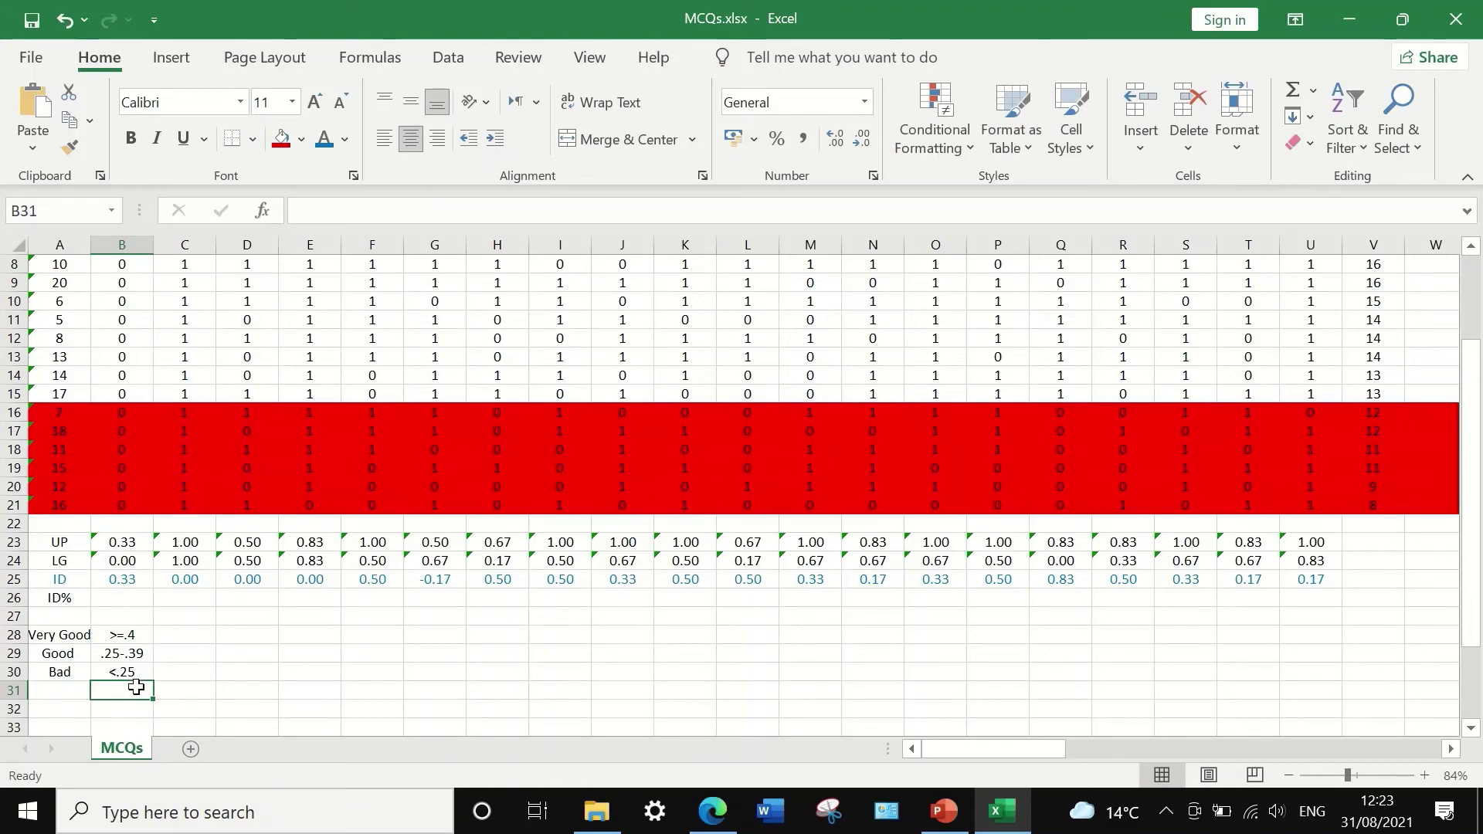
{"action": "scroll", "coordinate": [129, 684], "scroll_direction": "down", "scroll_amount": 1}
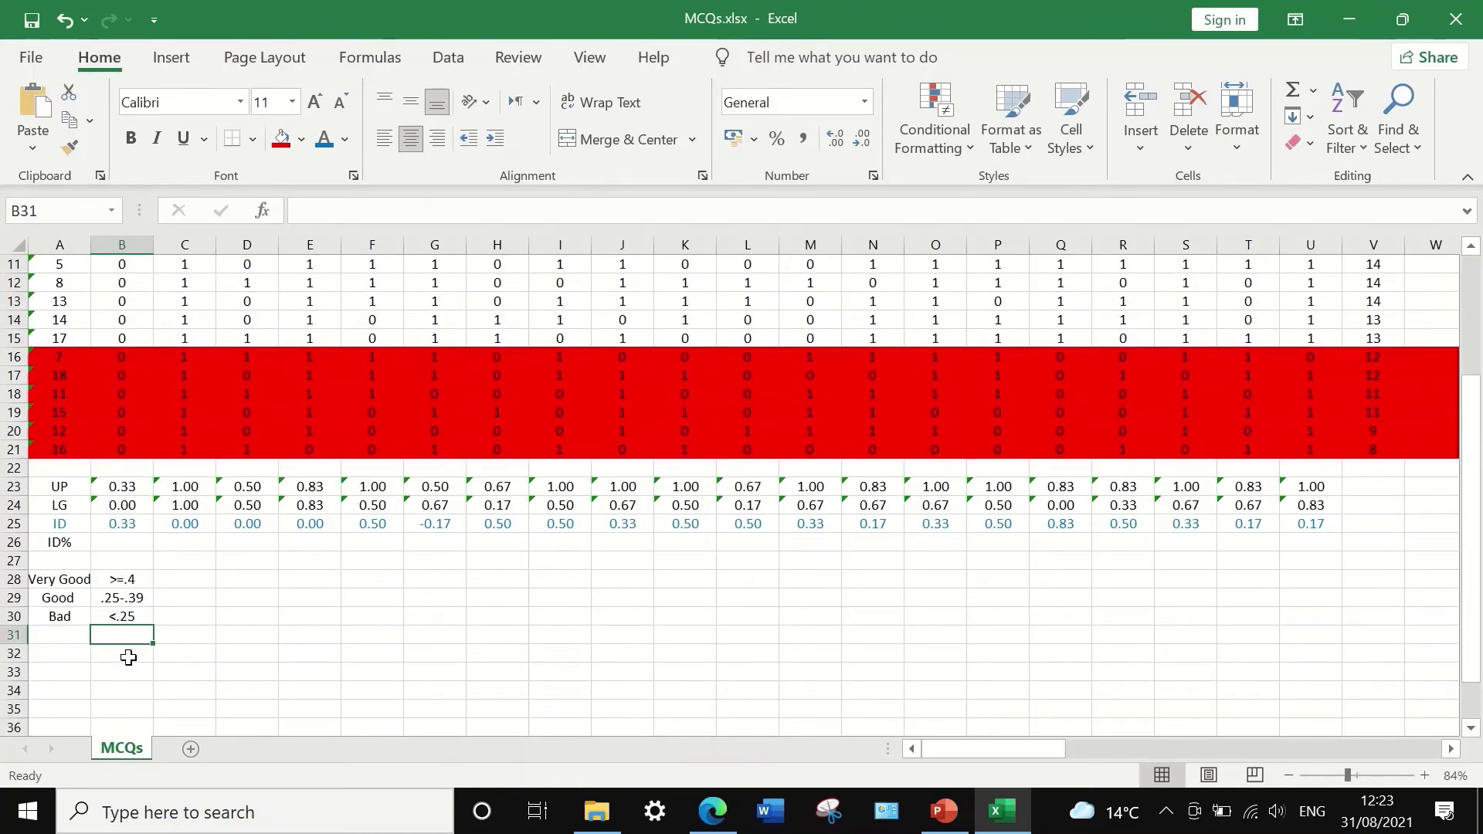
{"action": "type", "text": "0"}
{"action": "key", "text": "Return"}
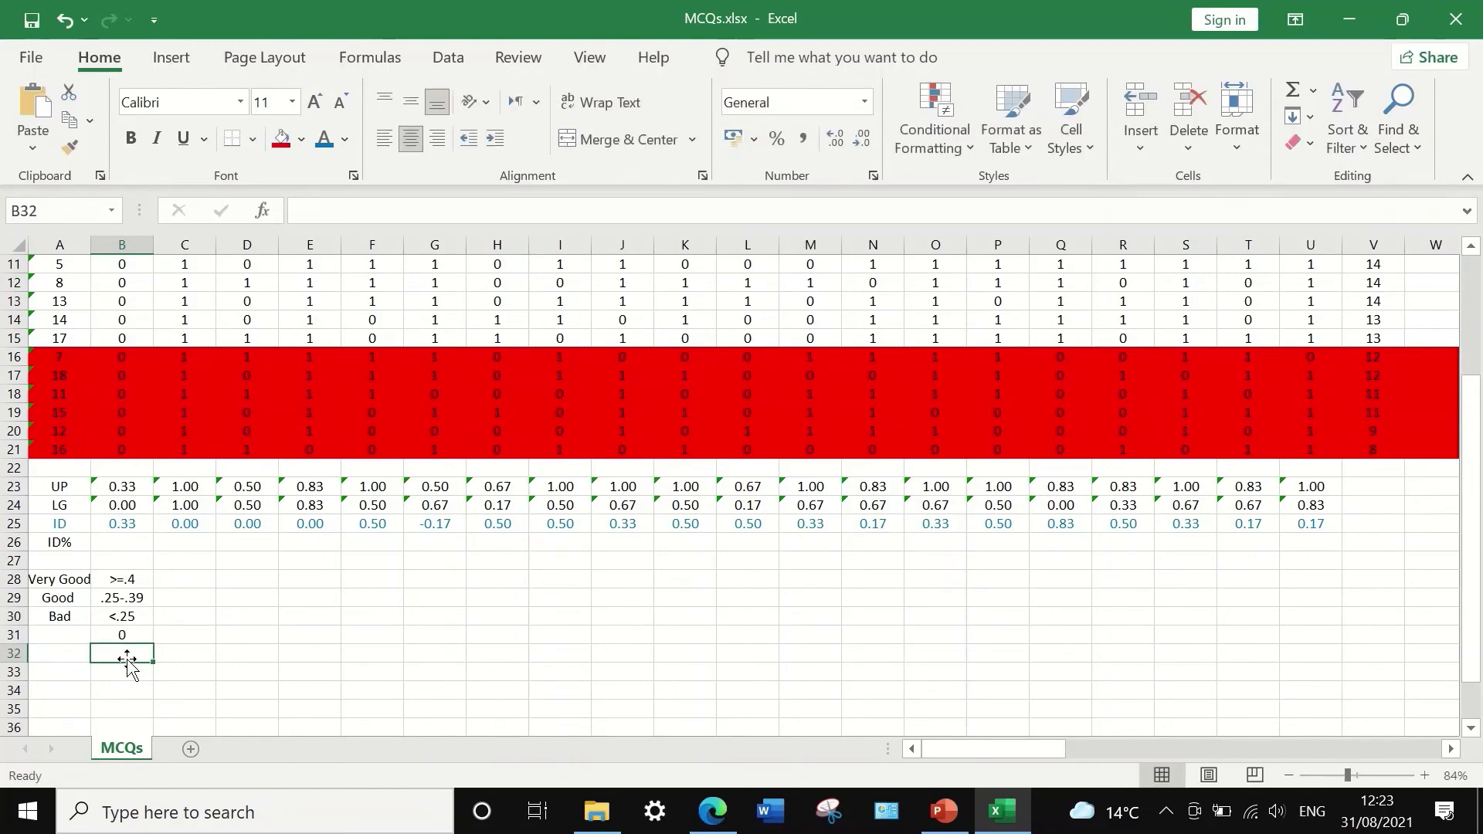
{"action": "type", "text": "0-1"}
{"action": "key", "text": "Return"}
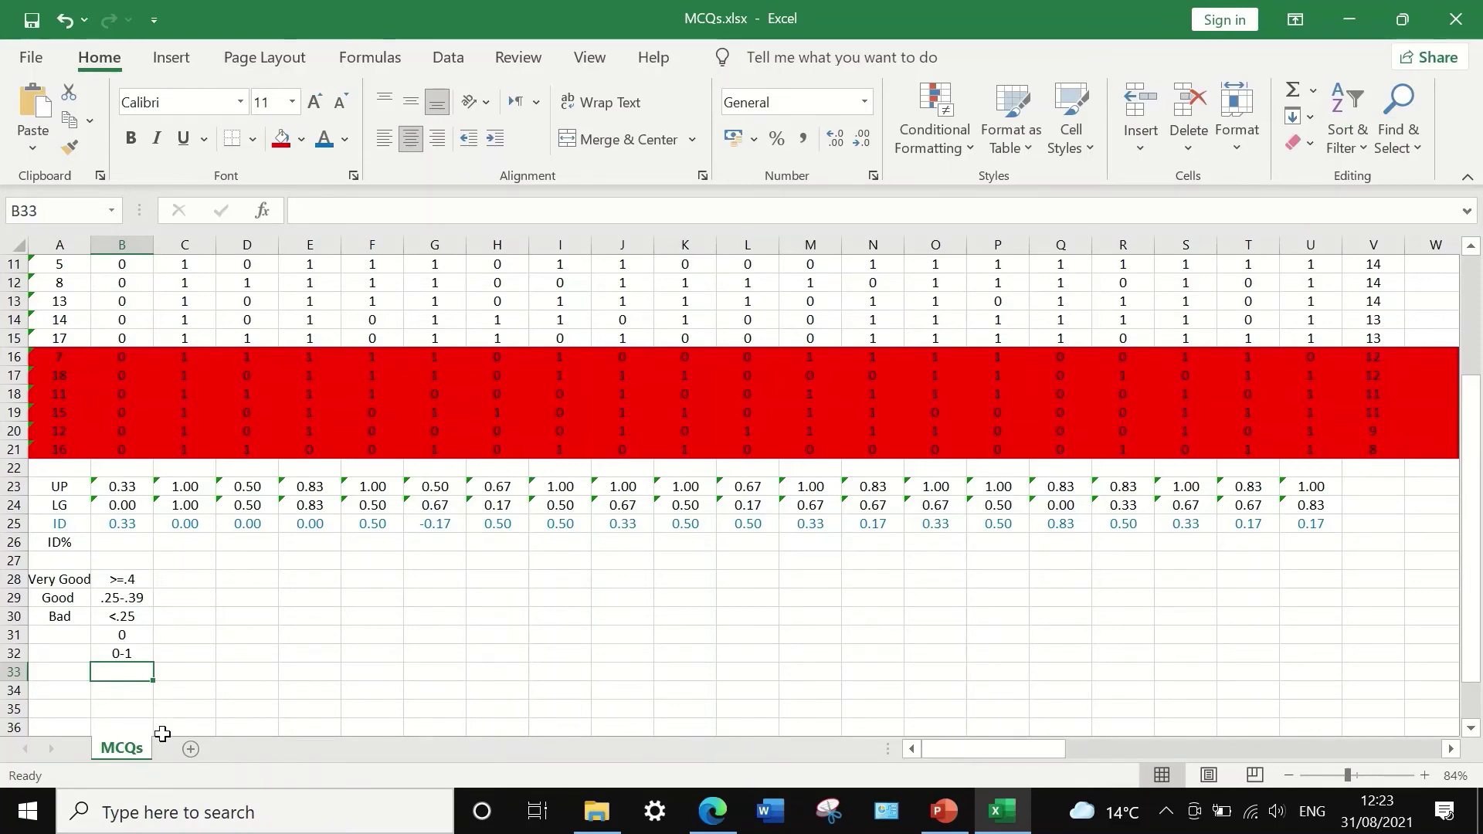
Step: Label the 0 criterion of the rating key as Bad in A31
{"action": "scroll", "coordinate": [46, 587], "scroll_direction": "up", "scroll_amount": 1}
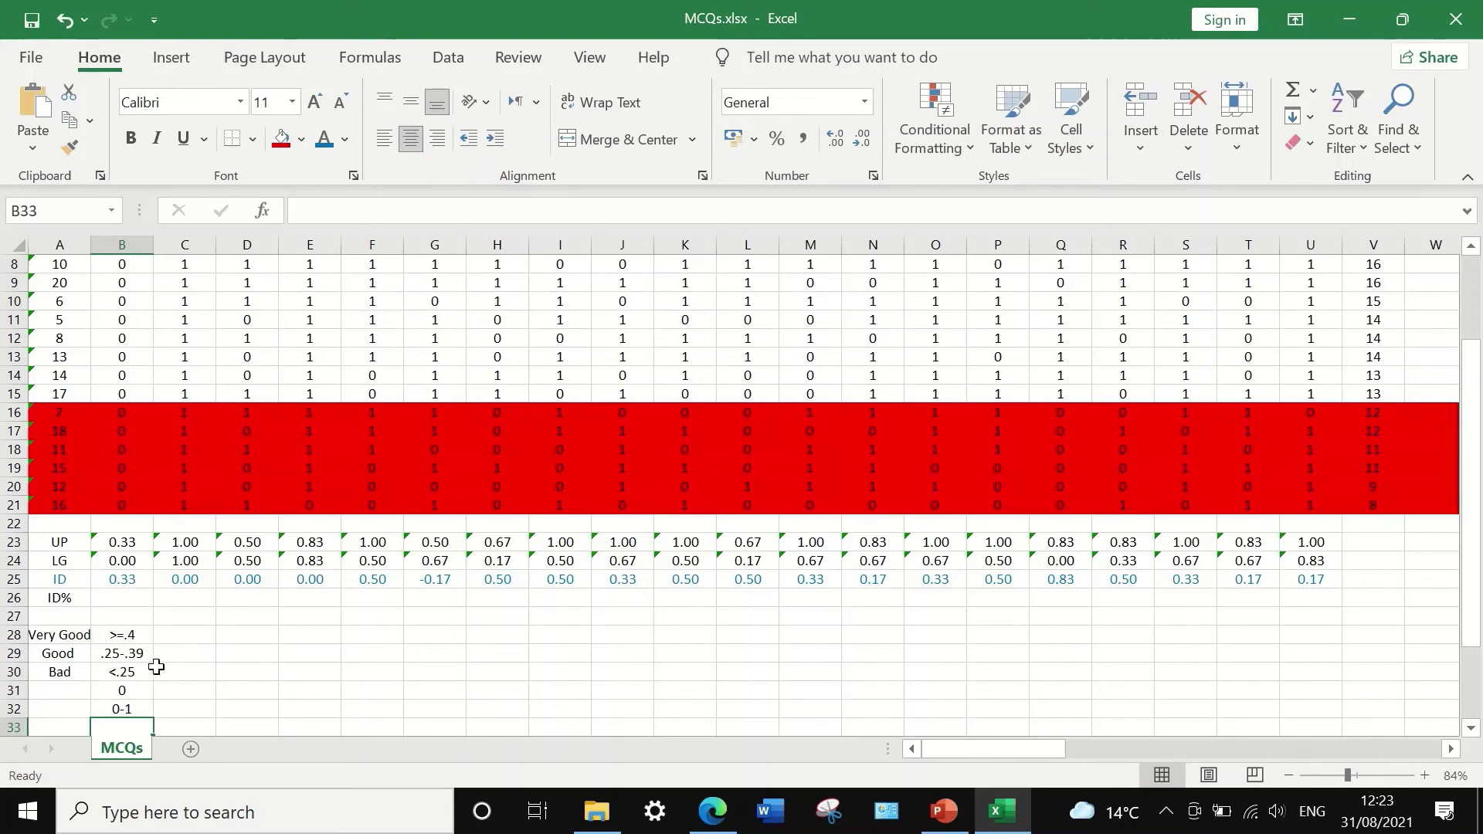
{"action": "left_click", "coordinate": [199, 580]}
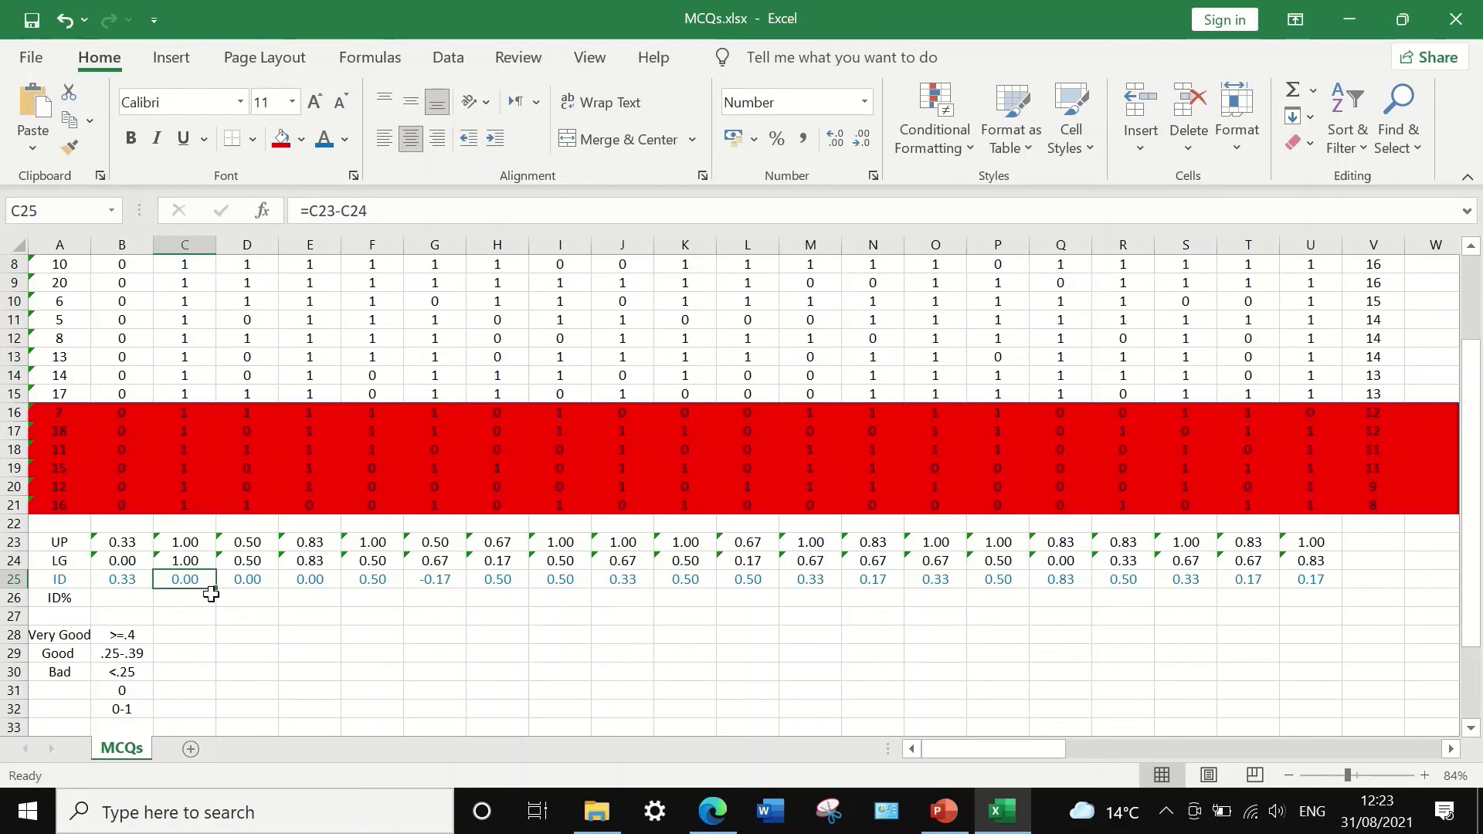
{"action": "left_click", "coordinate": [70, 690]}
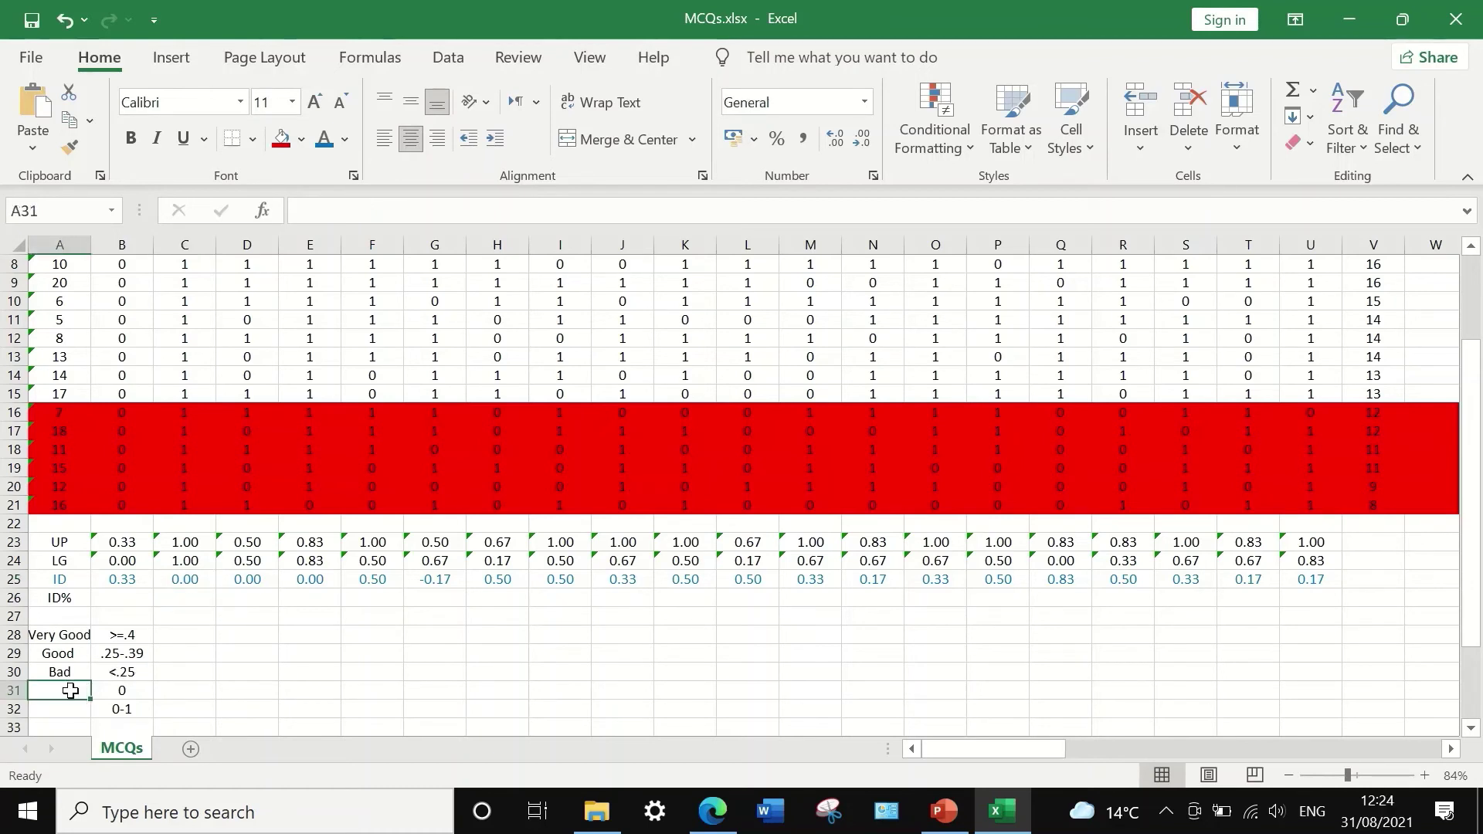
{"action": "type", "text": "Bad"}
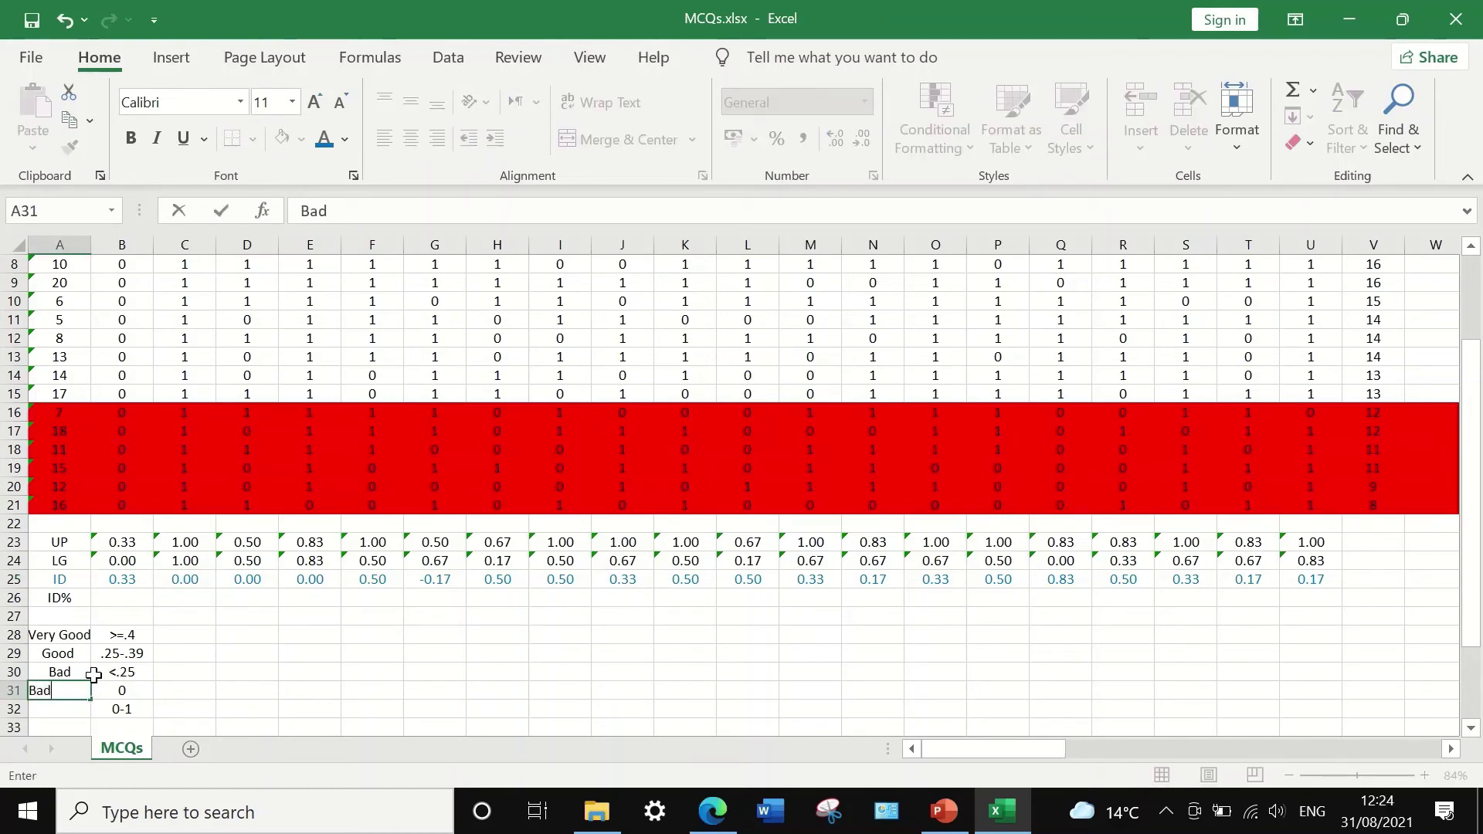
{"action": "left_click", "coordinate": [186, 672]}
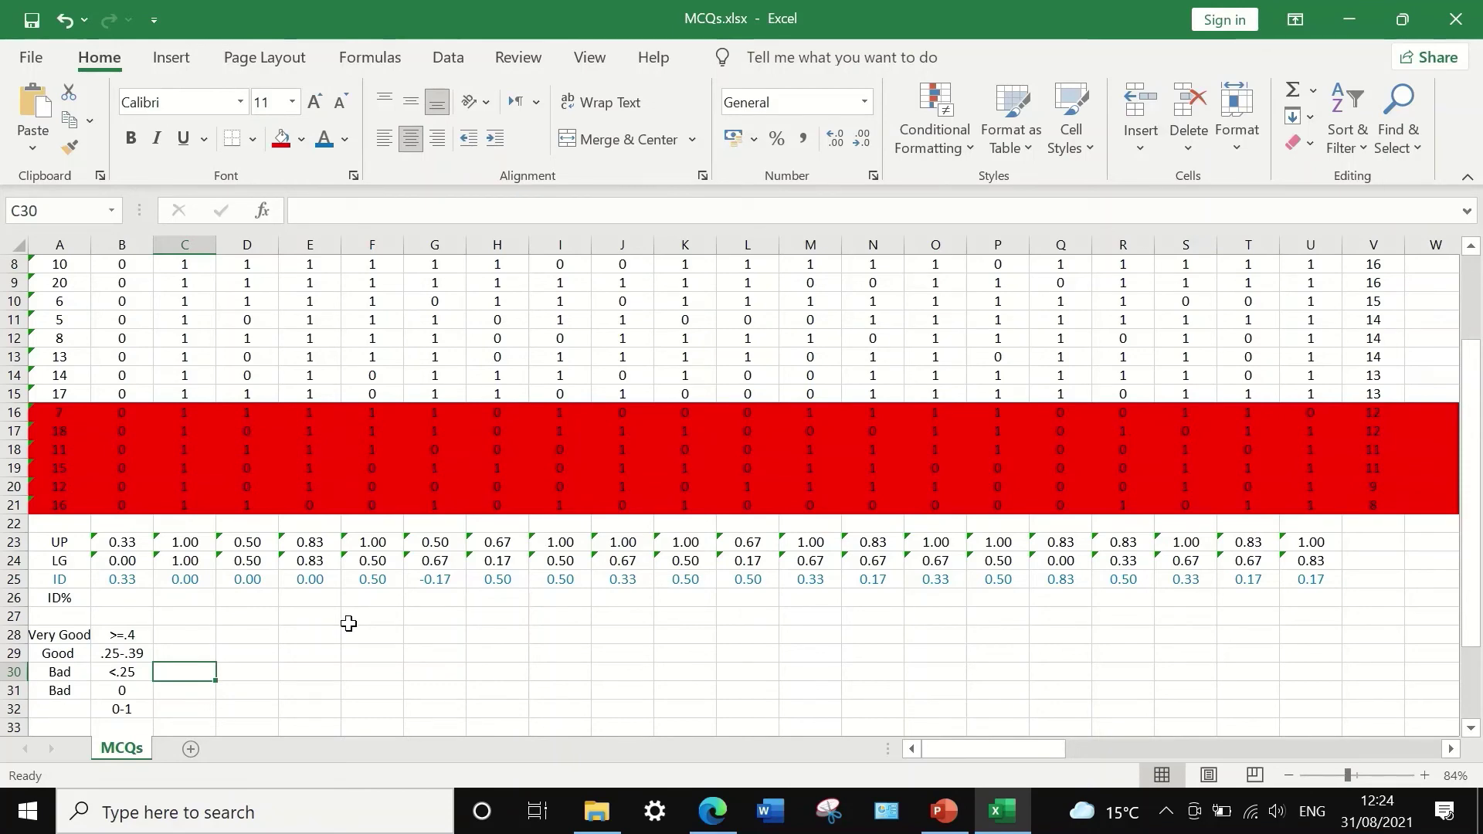
Step: Examine the ID values in F25, G25, Q25 and T25 against the students' item responses above them
{"action": "left_click", "coordinate": [376, 581]}
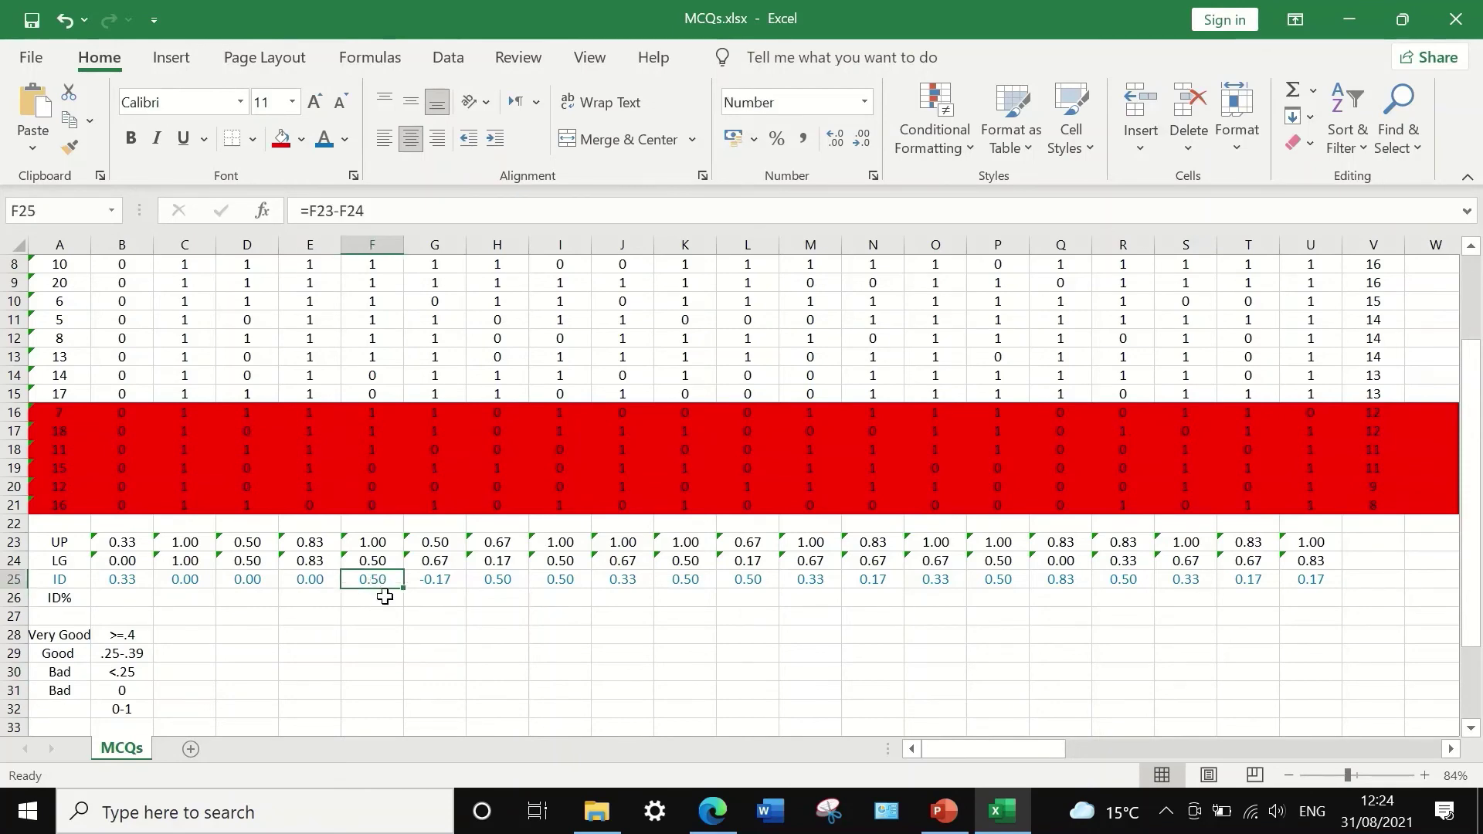
{"action": "scroll", "coordinate": [381, 573], "scroll_direction": "up", "scroll_amount": 3}
{"action": "scroll", "coordinate": [383, 576], "scroll_direction": "down", "scroll_amount": 3}
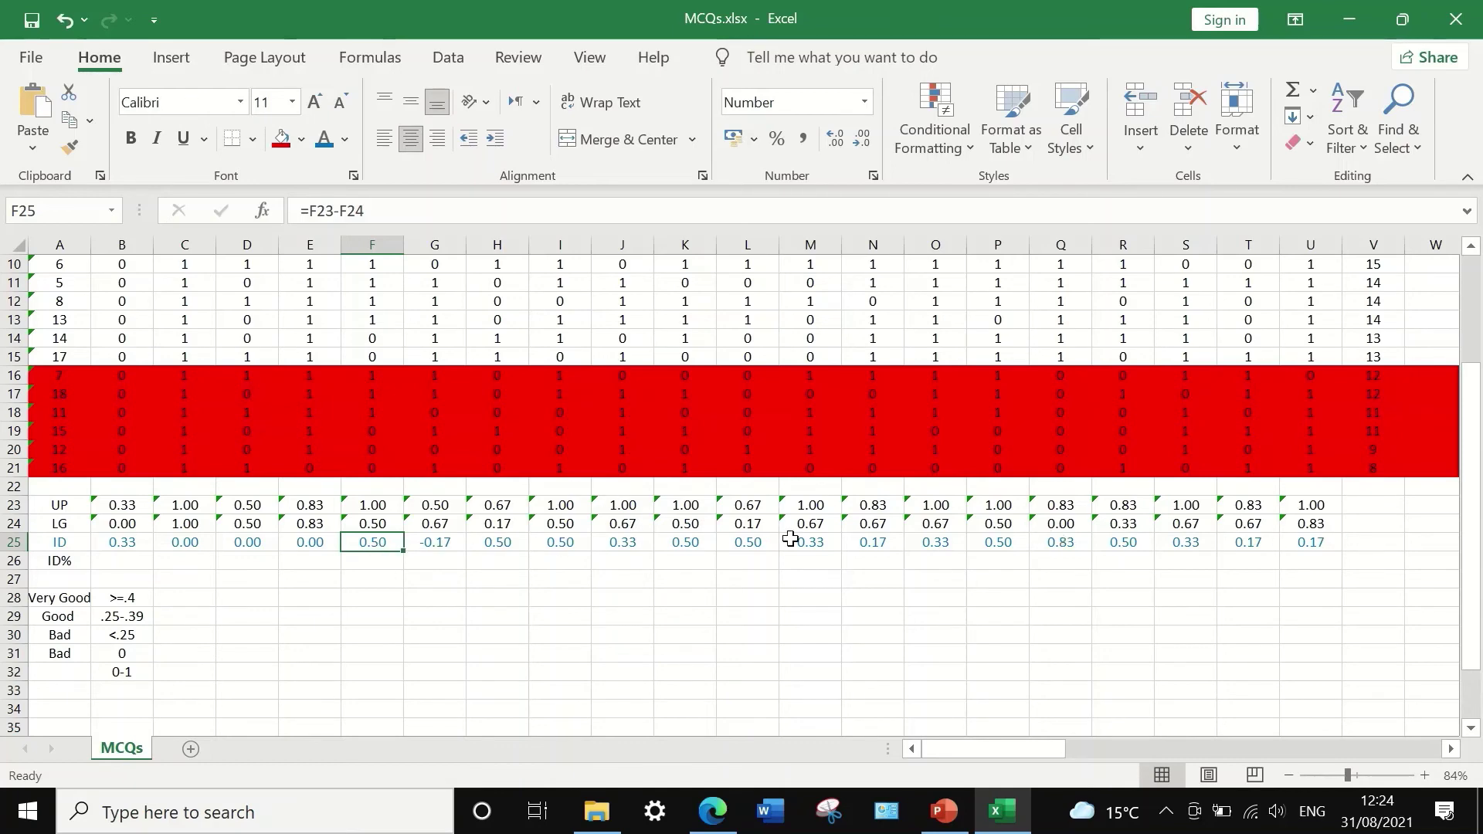
{"action": "left_click", "coordinate": [433, 541]}
{"action": "scroll", "coordinate": [622, 545], "scroll_direction": "up", "scroll_amount": 3}
{"action": "scroll", "coordinate": [631, 543], "scroll_direction": "down", "scroll_amount": 3}
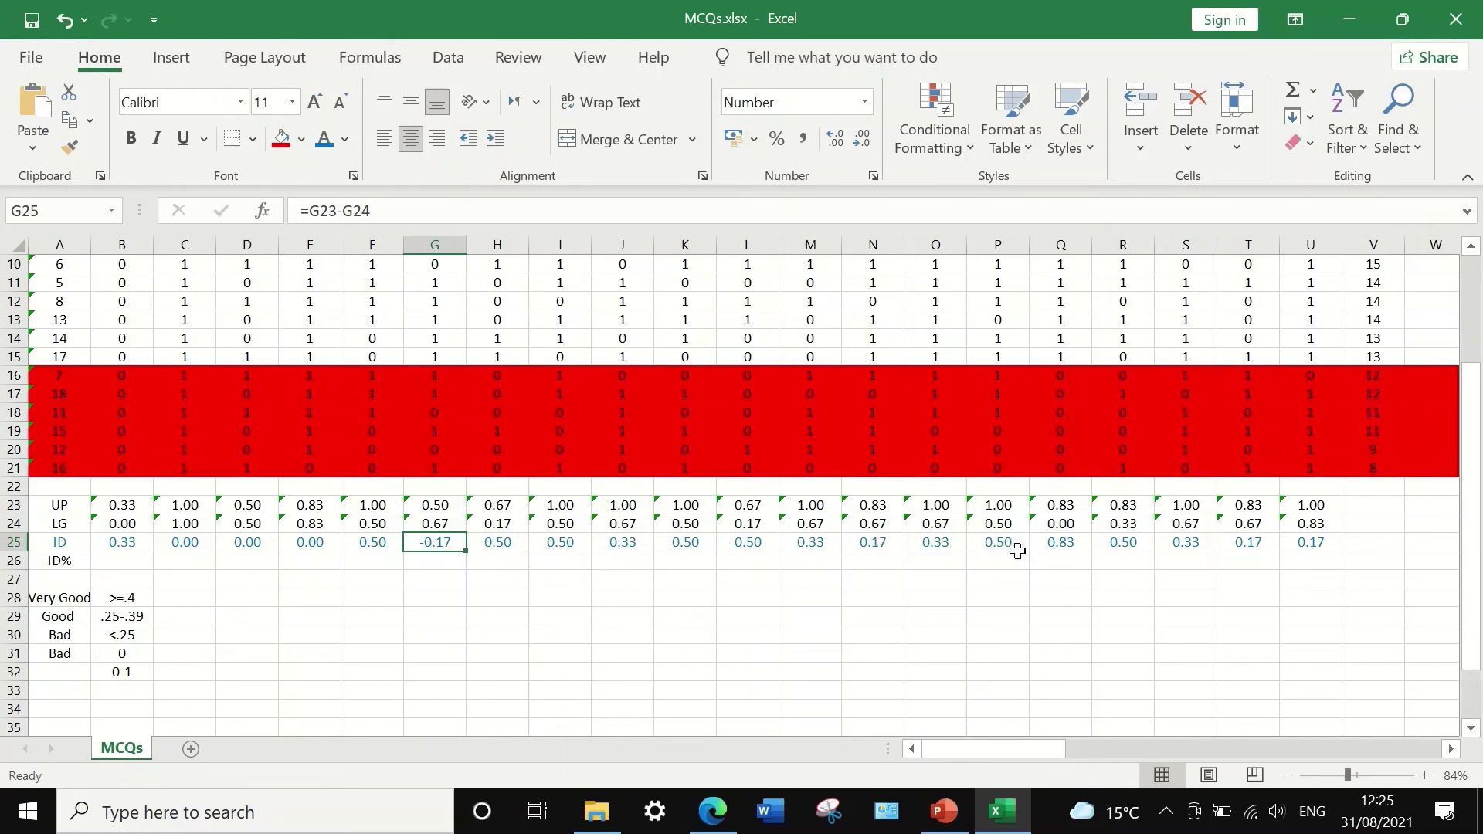
{"action": "left_click", "coordinate": [1062, 545]}
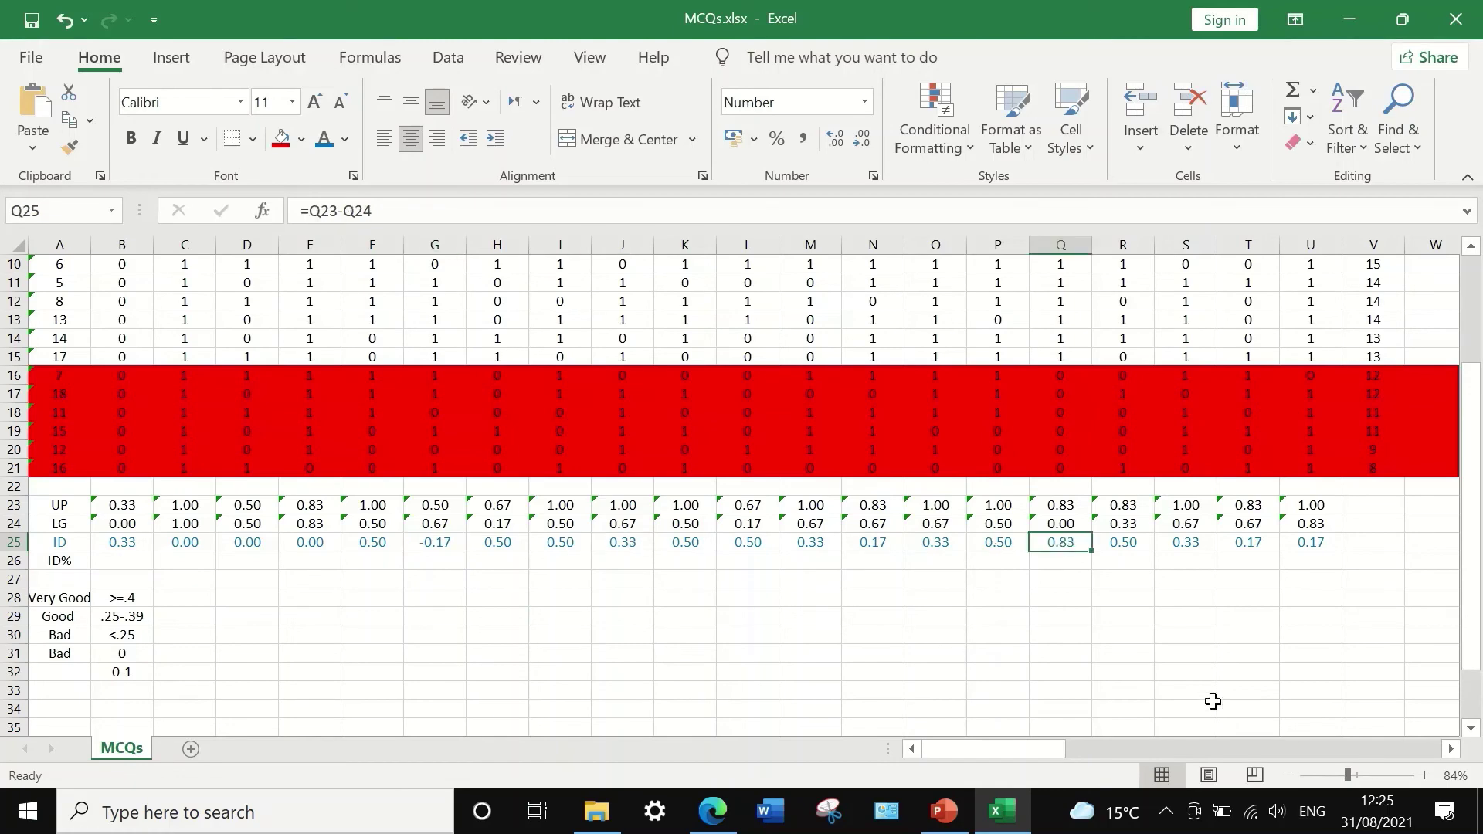
{"action": "scroll", "coordinate": [1186, 367], "scroll_direction": "up", "scroll_amount": 3}
{"action": "scroll", "coordinate": [1193, 379], "scroll_direction": "down", "scroll_amount": 3}
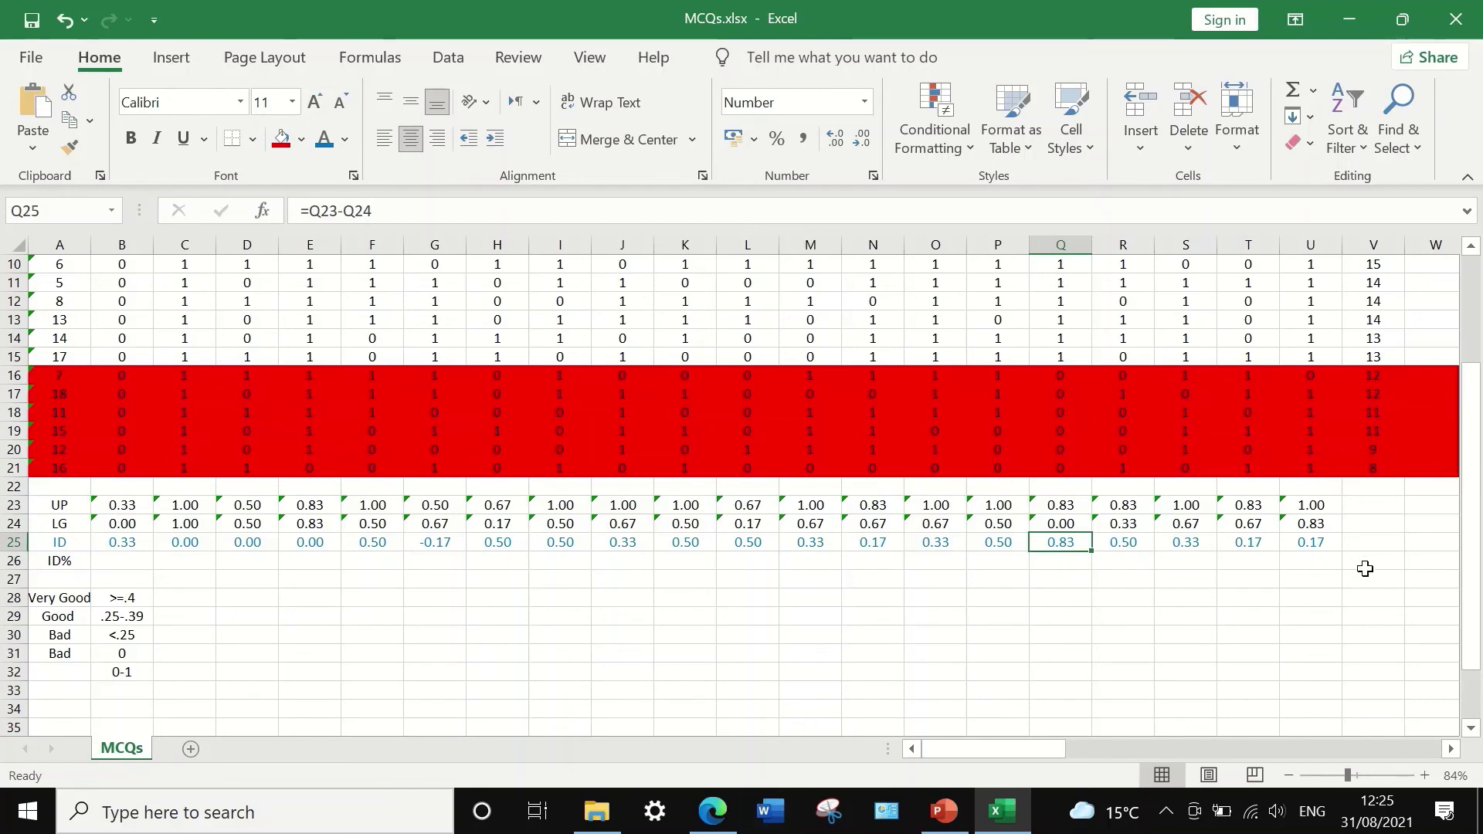
{"action": "left_click", "coordinate": [1258, 538]}
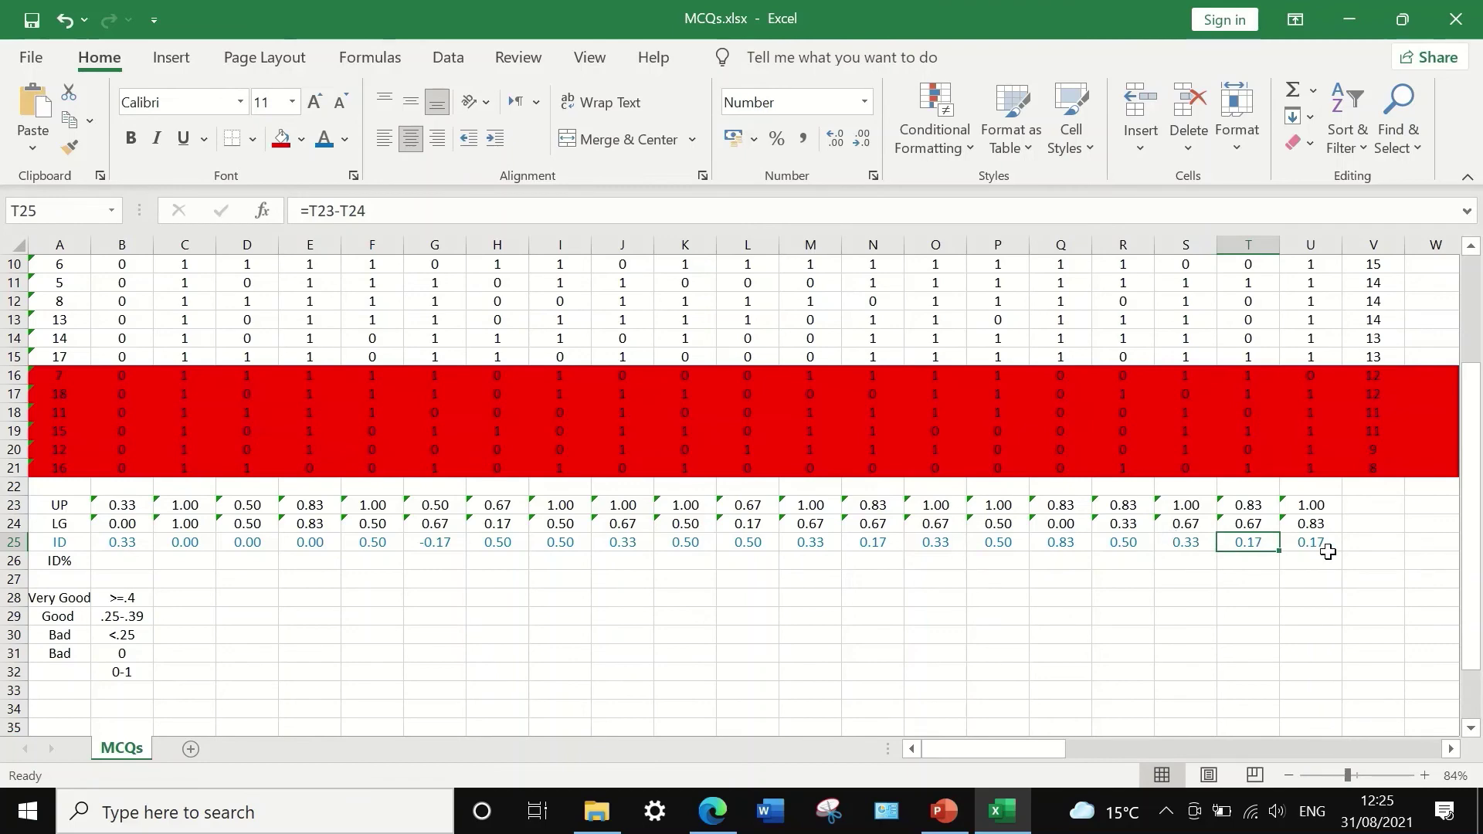
Step: Fill the low ID cells N25, T25 and U25 with red
{"action": "left_click", "coordinate": [873, 543]}
{"action": "scroll", "coordinate": [873, 541], "scroll_direction": "up", "scroll_amount": 3}
{"action": "scroll", "coordinate": [873, 541], "scroll_direction": "down", "scroll_amount": 4}
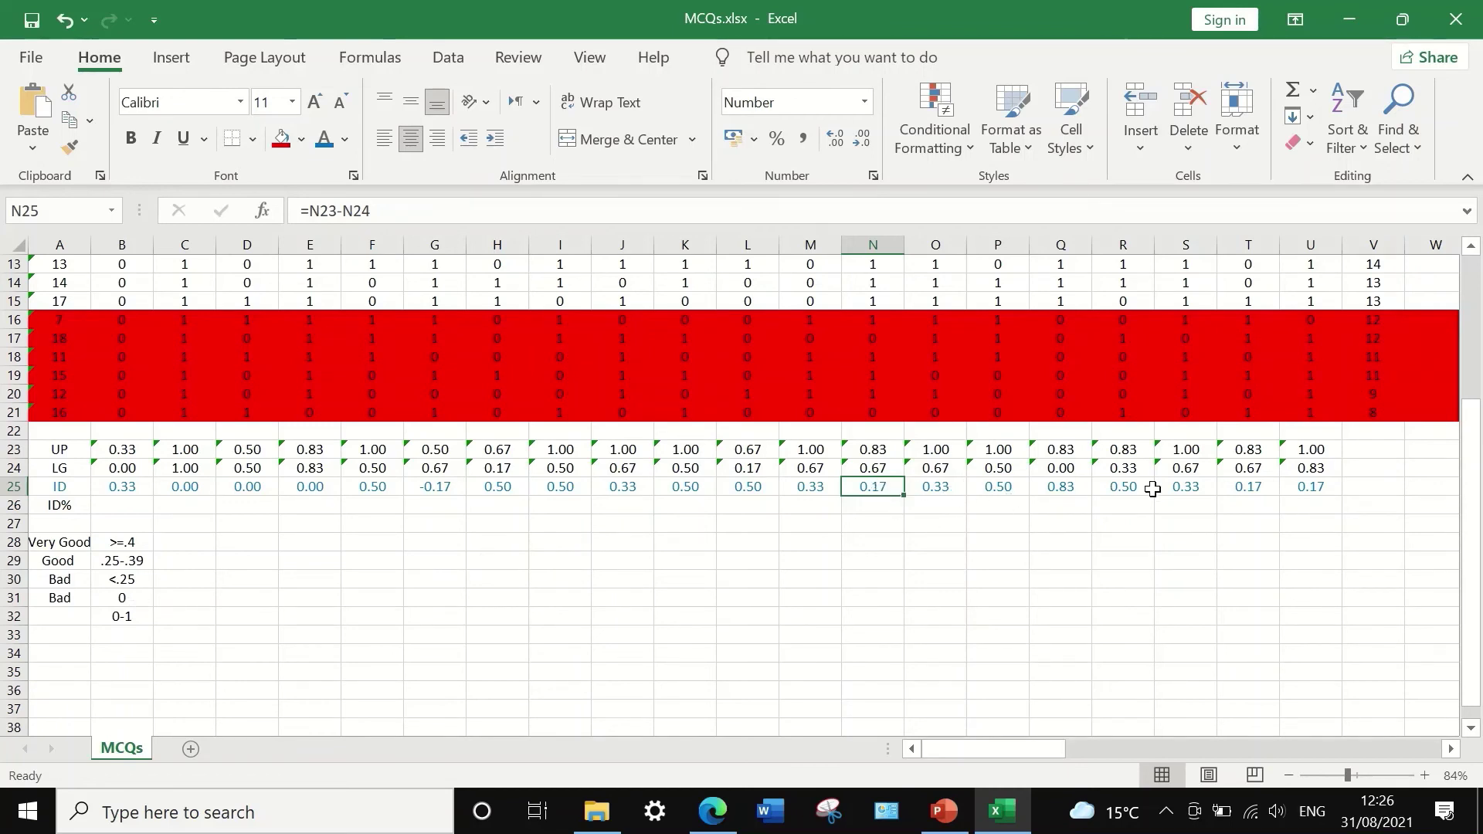
{"action": "left_click", "coordinate": [1310, 486], "text": "ctrl"}
{"action": "left_click", "coordinate": [1245, 488], "text": "ctrl"}
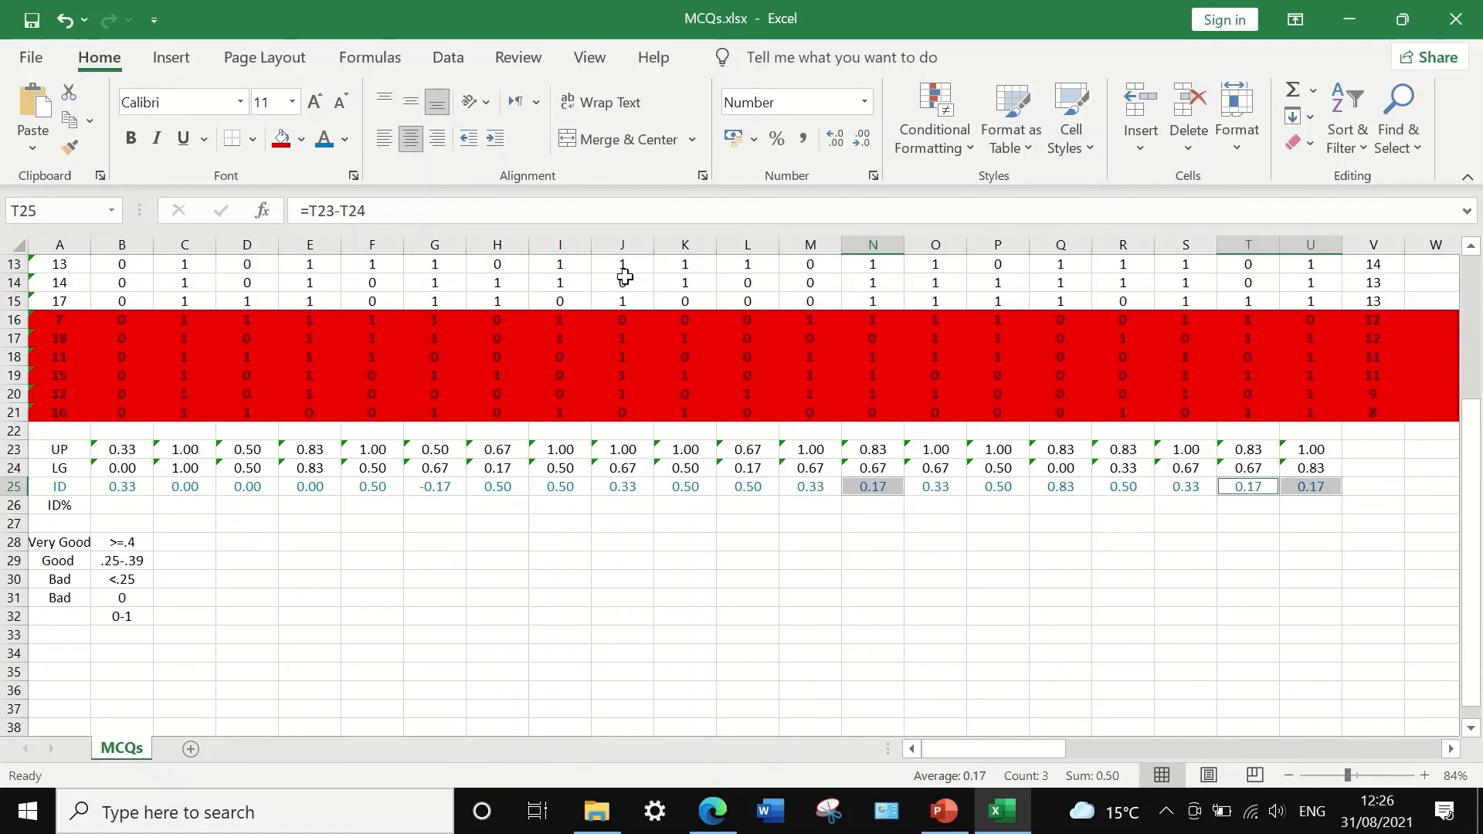
{"action": "left_click", "coordinate": [292, 153]}
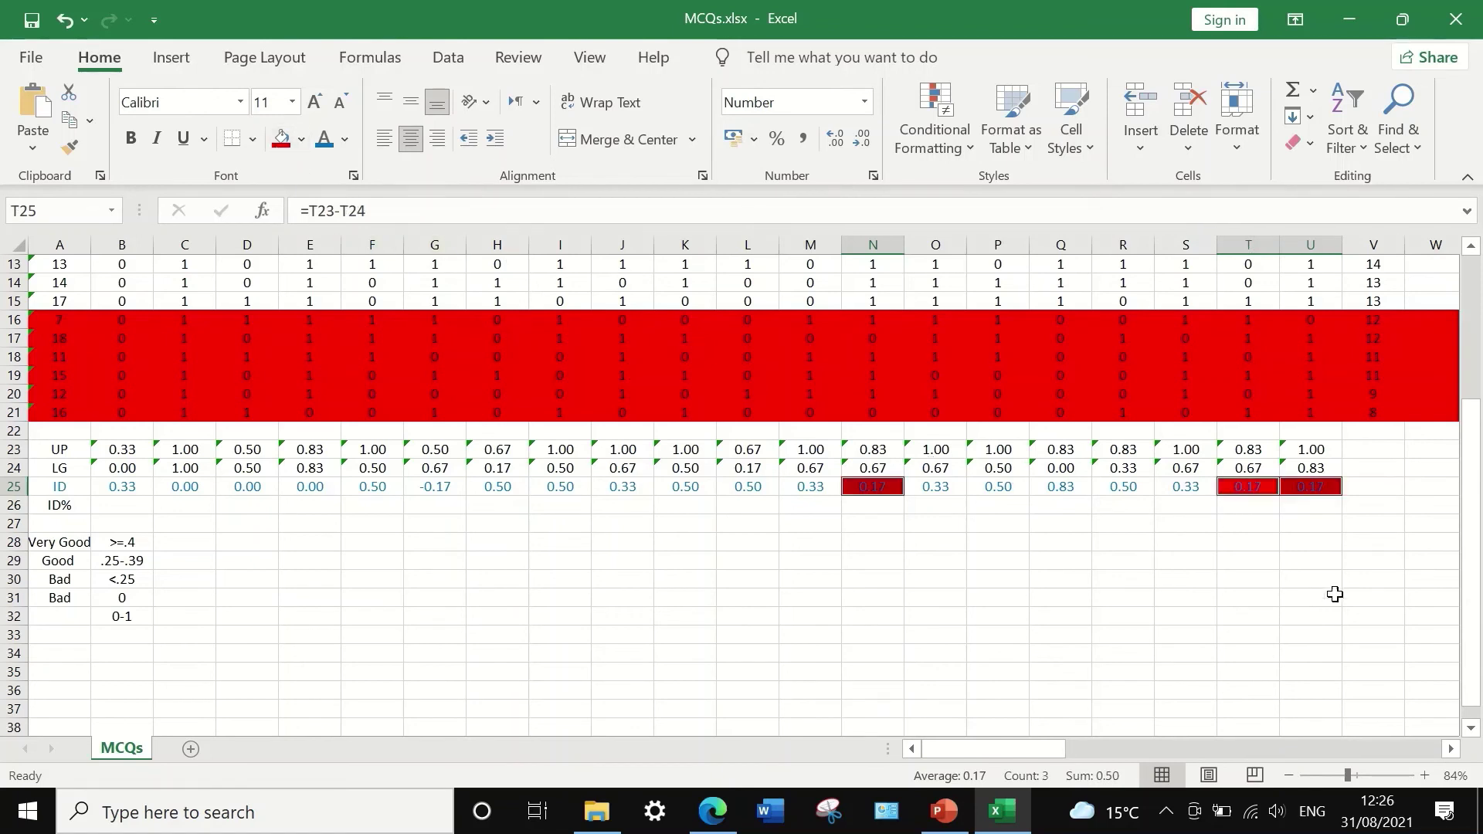
{"action": "left_click", "coordinate": [1174, 540]}
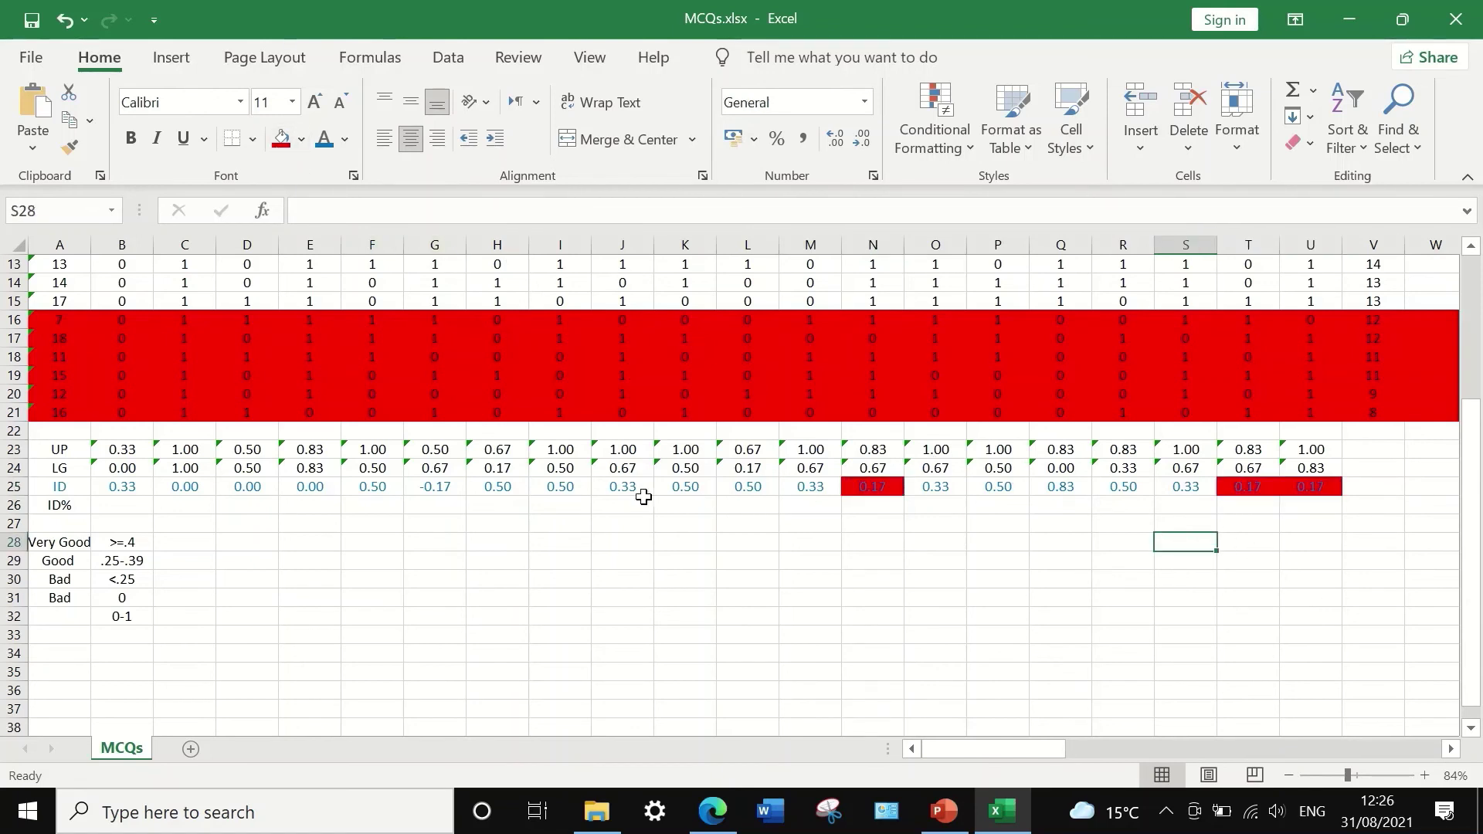
Step: Fill the negative ID cell G25 and the zero ID cells C25, D25 and E25 with red
{"action": "left_click", "coordinate": [448, 491]}
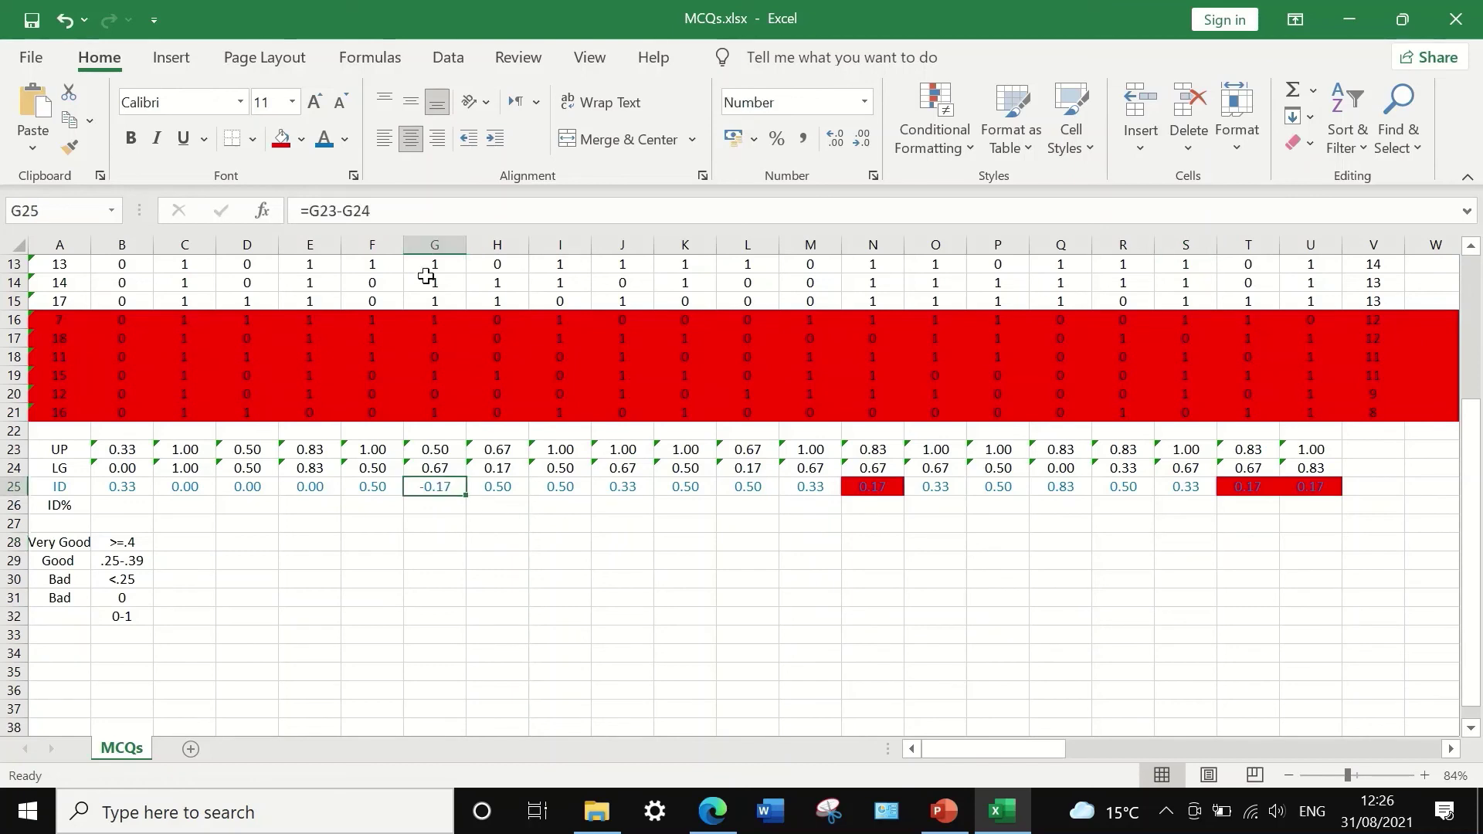
{"action": "left_click", "coordinate": [283, 149]}
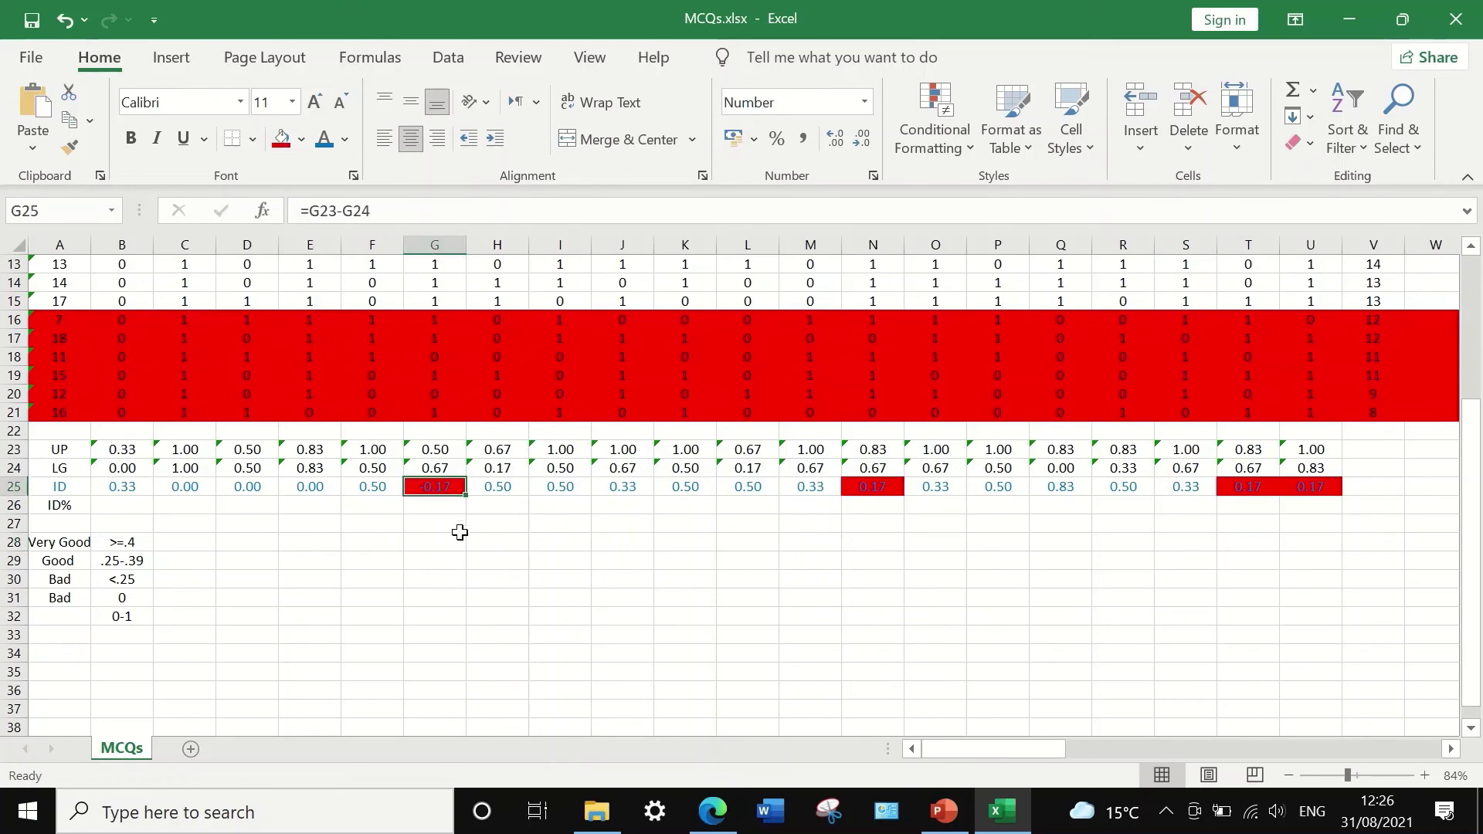
{"action": "left_click", "coordinate": [235, 486], "text": "ctrl"}
{"action": "left_click", "coordinate": [177, 486], "text": "ctrl"}
{"action": "left_click", "coordinate": [305, 486], "text": "ctrl"}
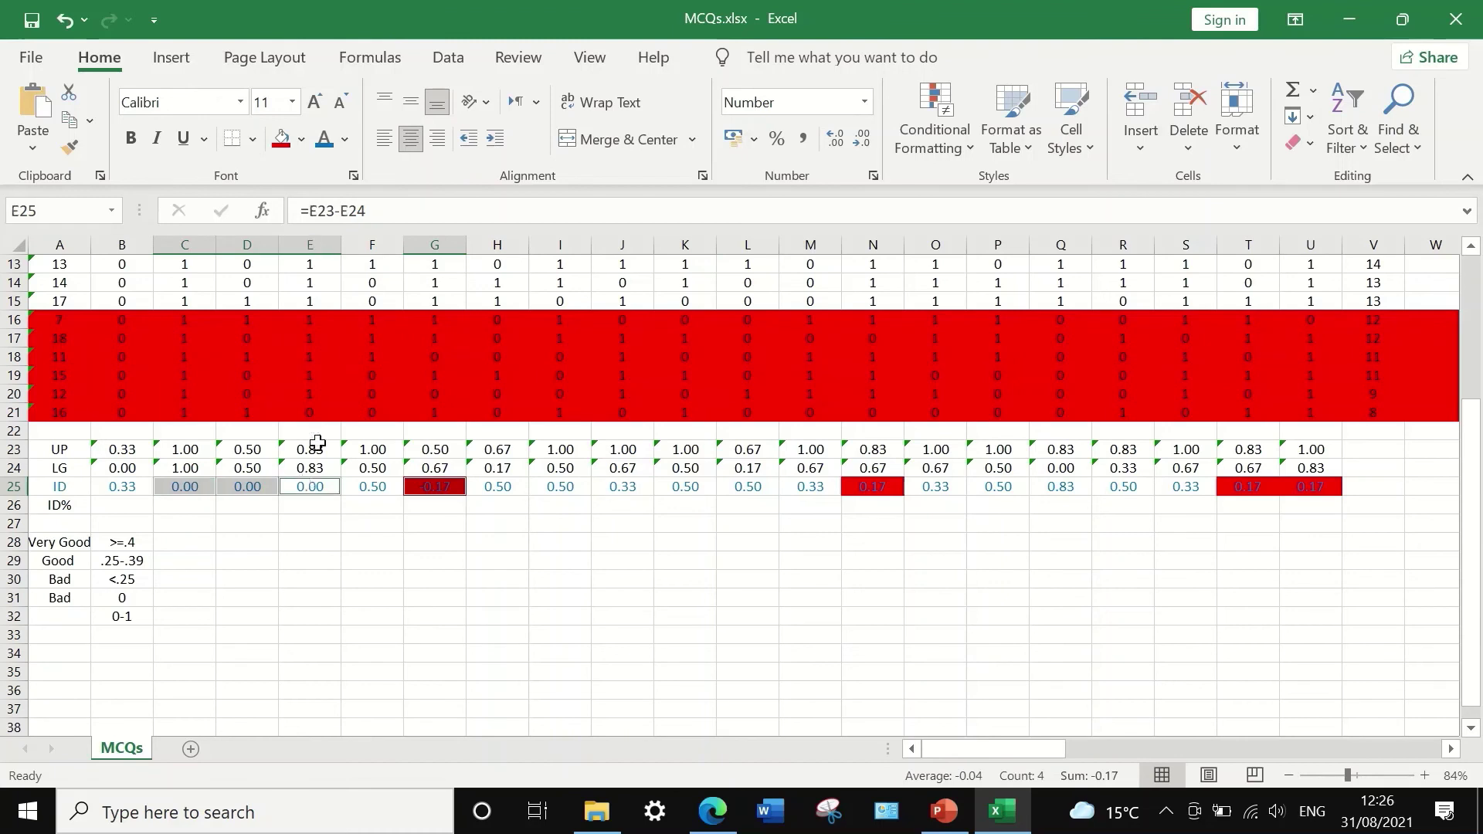
{"action": "left_click", "coordinate": [281, 143]}
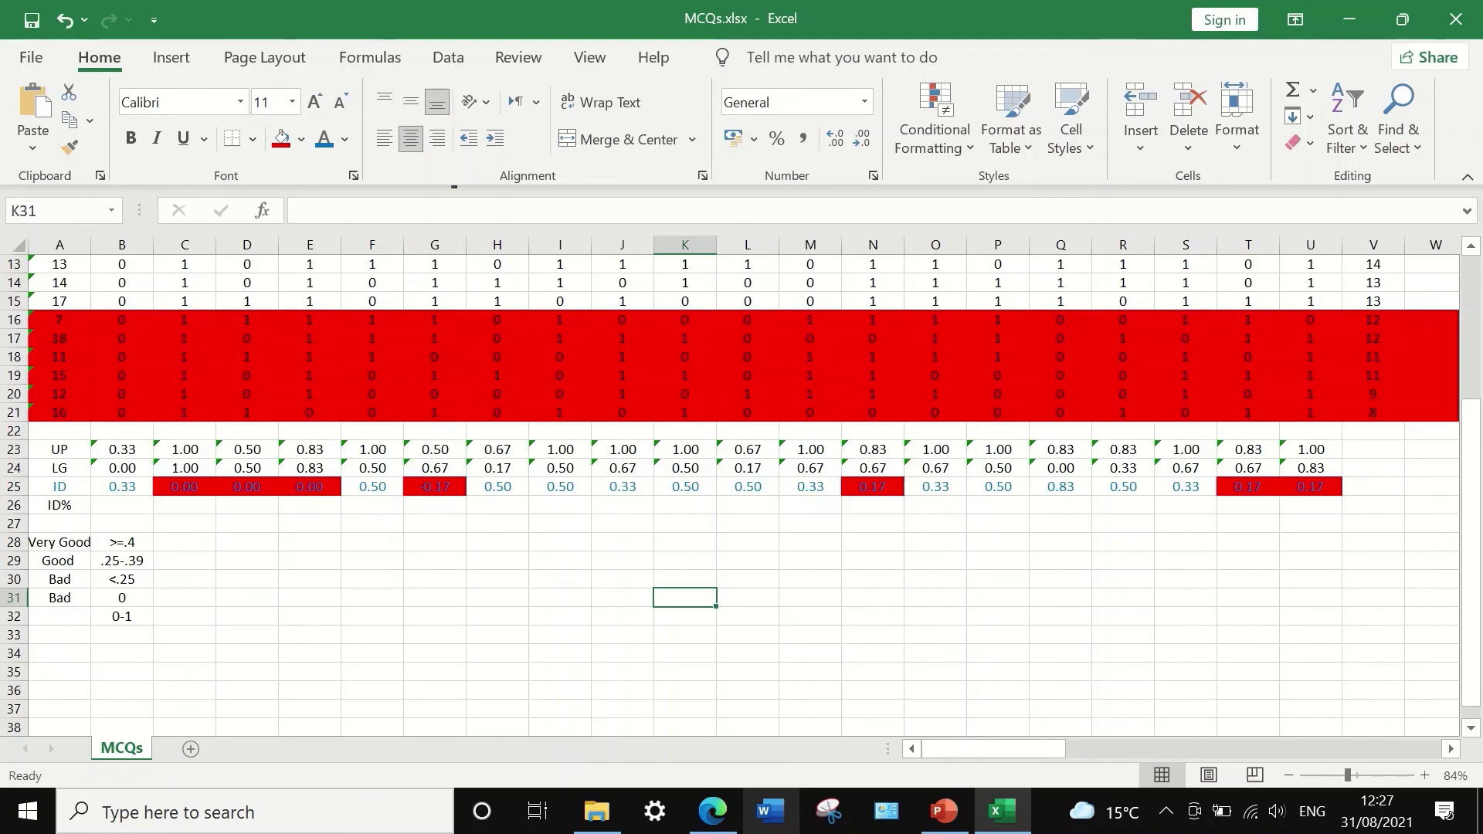
Step: Calculate the ID% in B26 with =B25*100 and fill the formula across the row to U26
{"action": "left_click", "coordinate": [141, 506]}
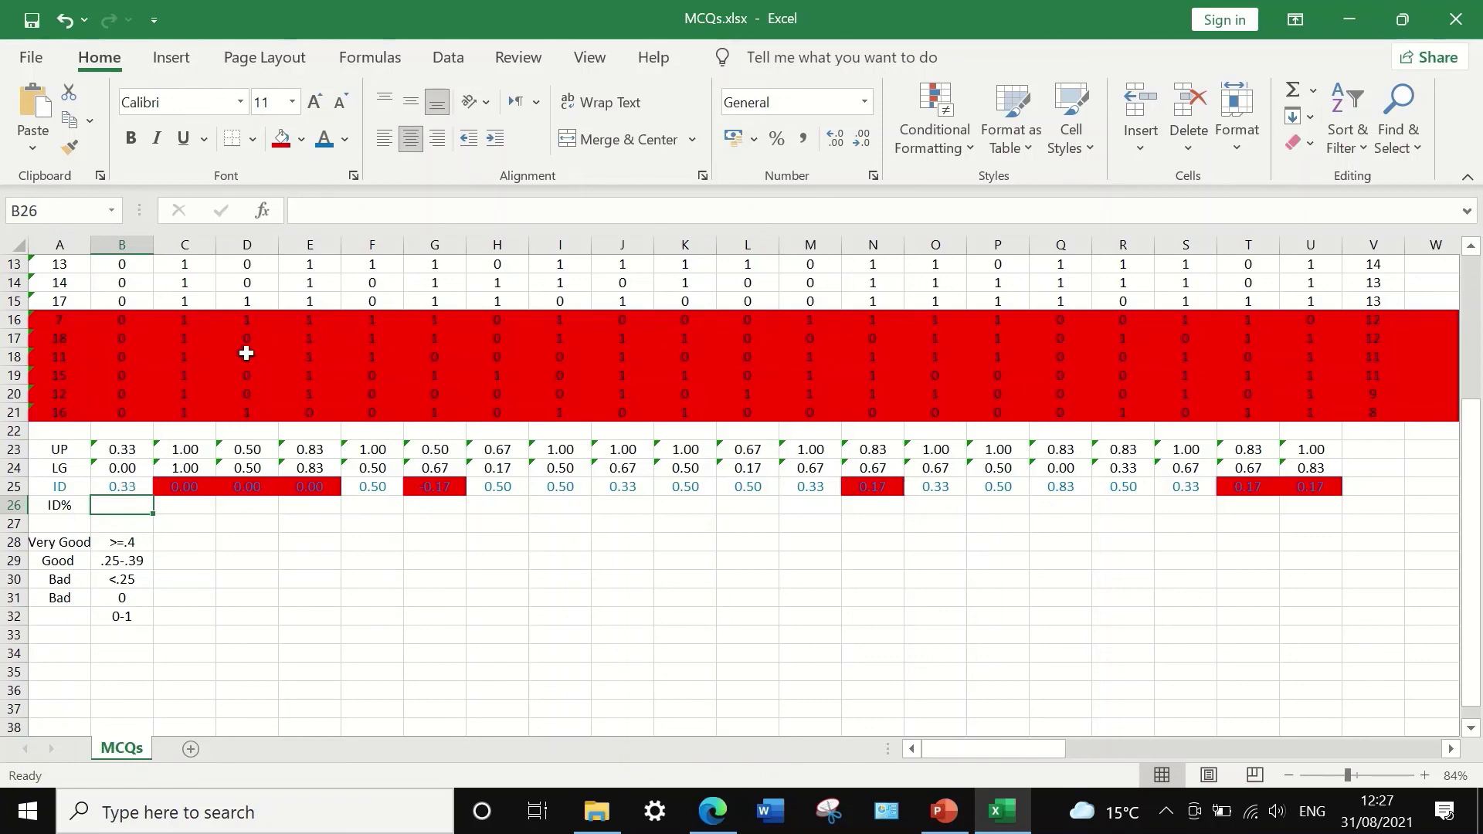
{"action": "left_click", "coordinate": [301, 212]}
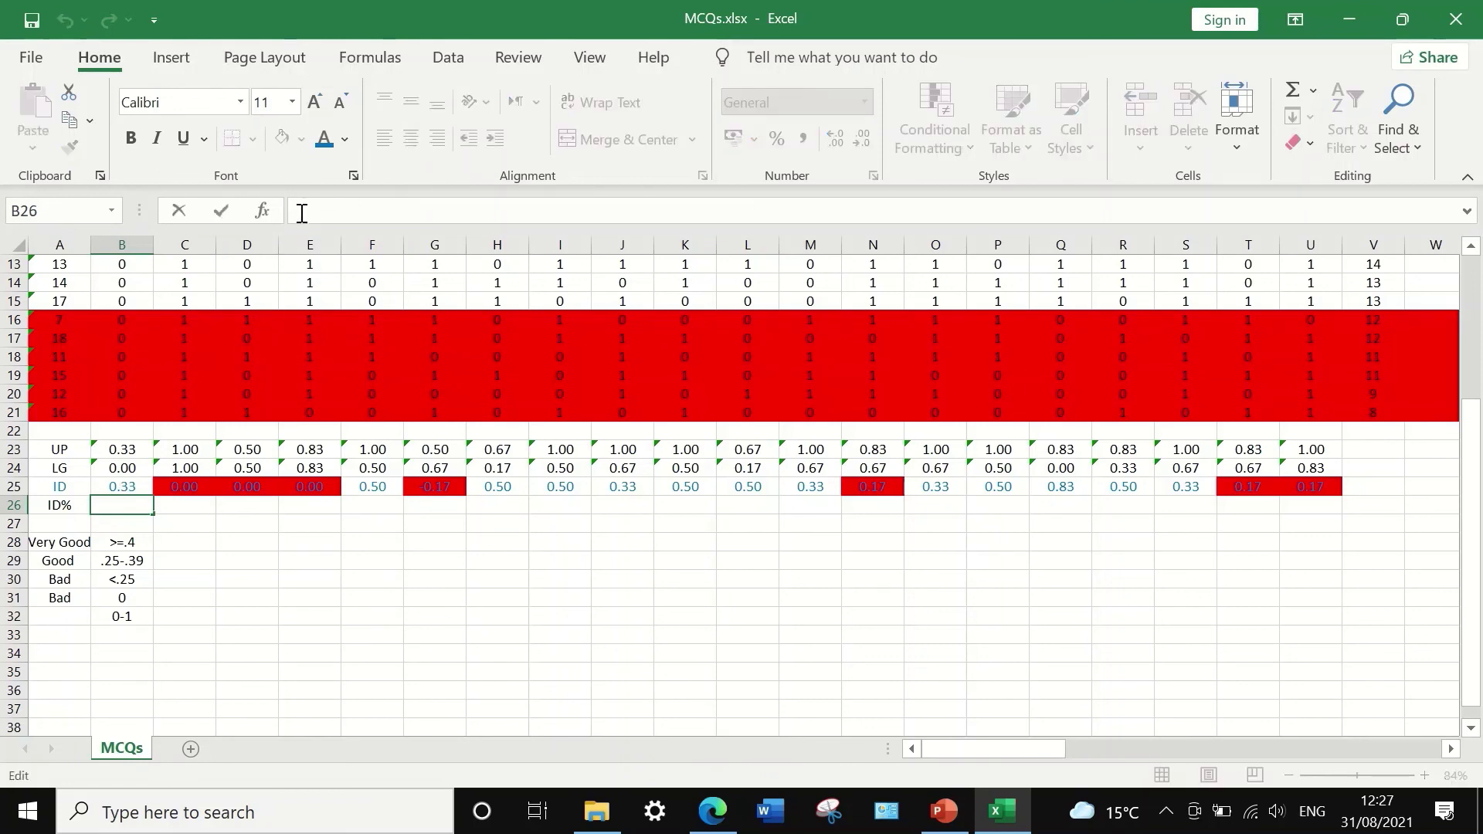
{"action": "type", "text": "="}
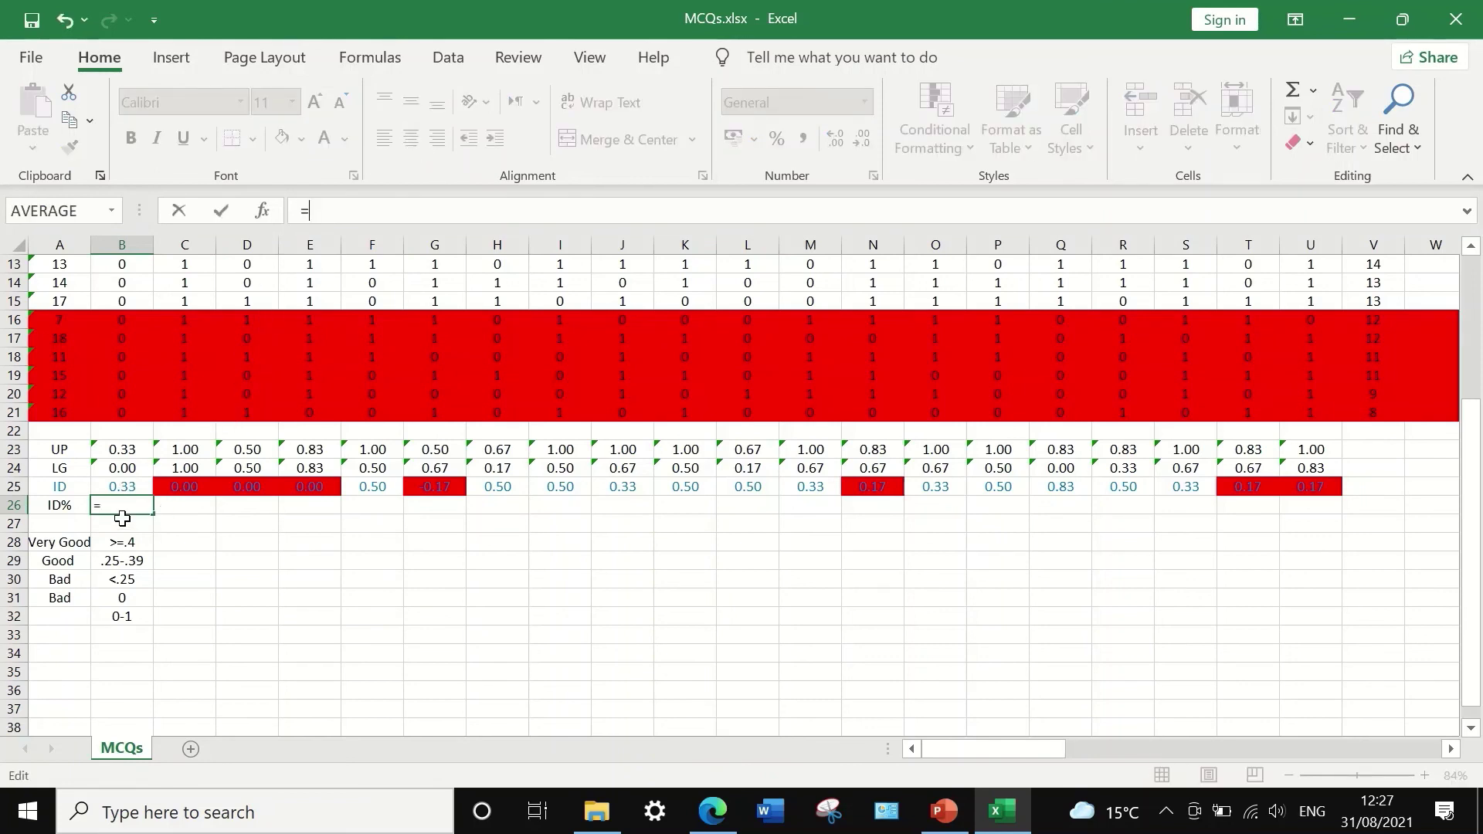
{"action": "left_click", "coordinate": [129, 487]}
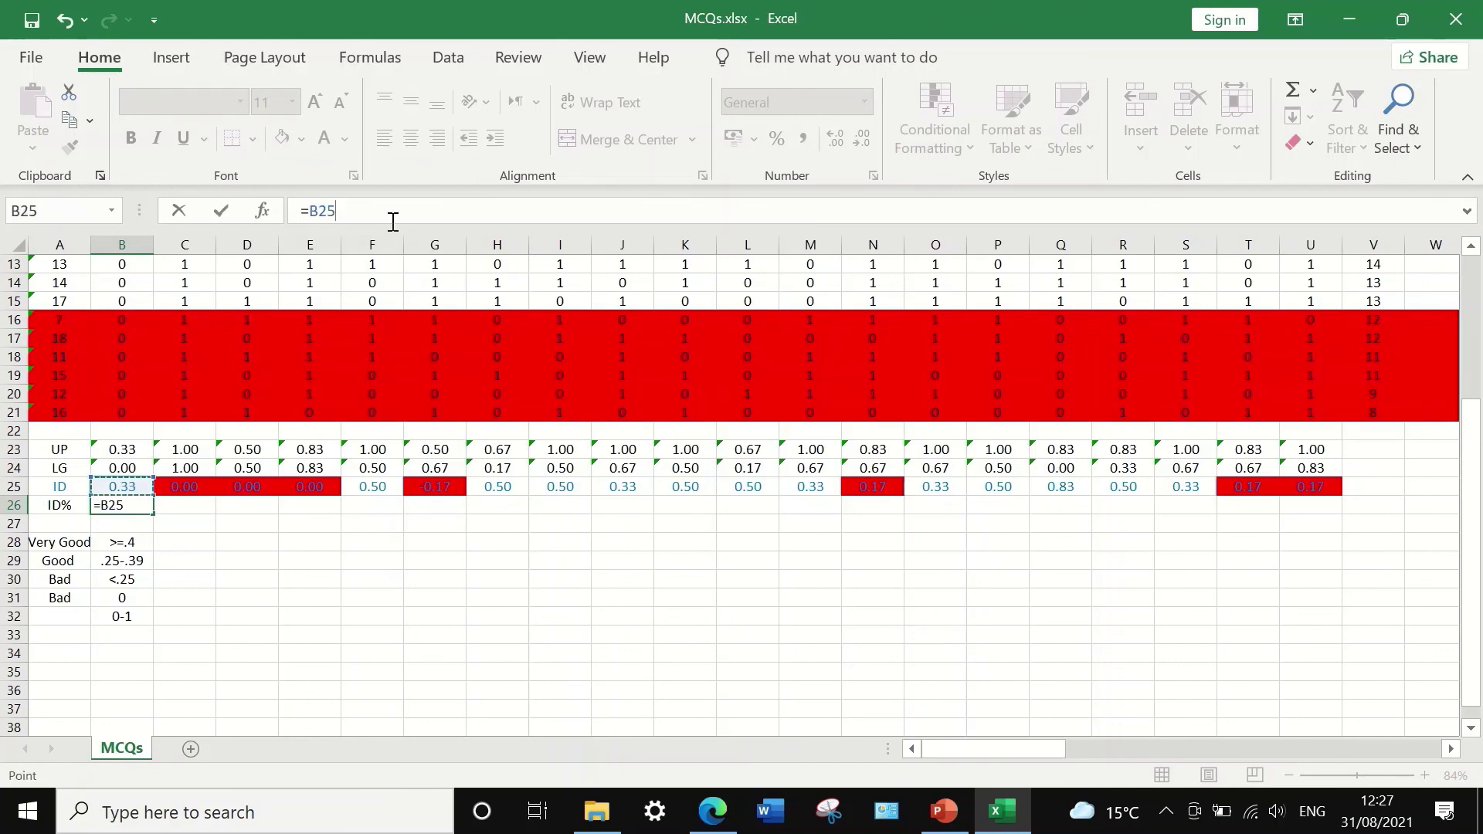
{"action": "type", "text": "*100"}
{"action": "key", "text": "Return"}
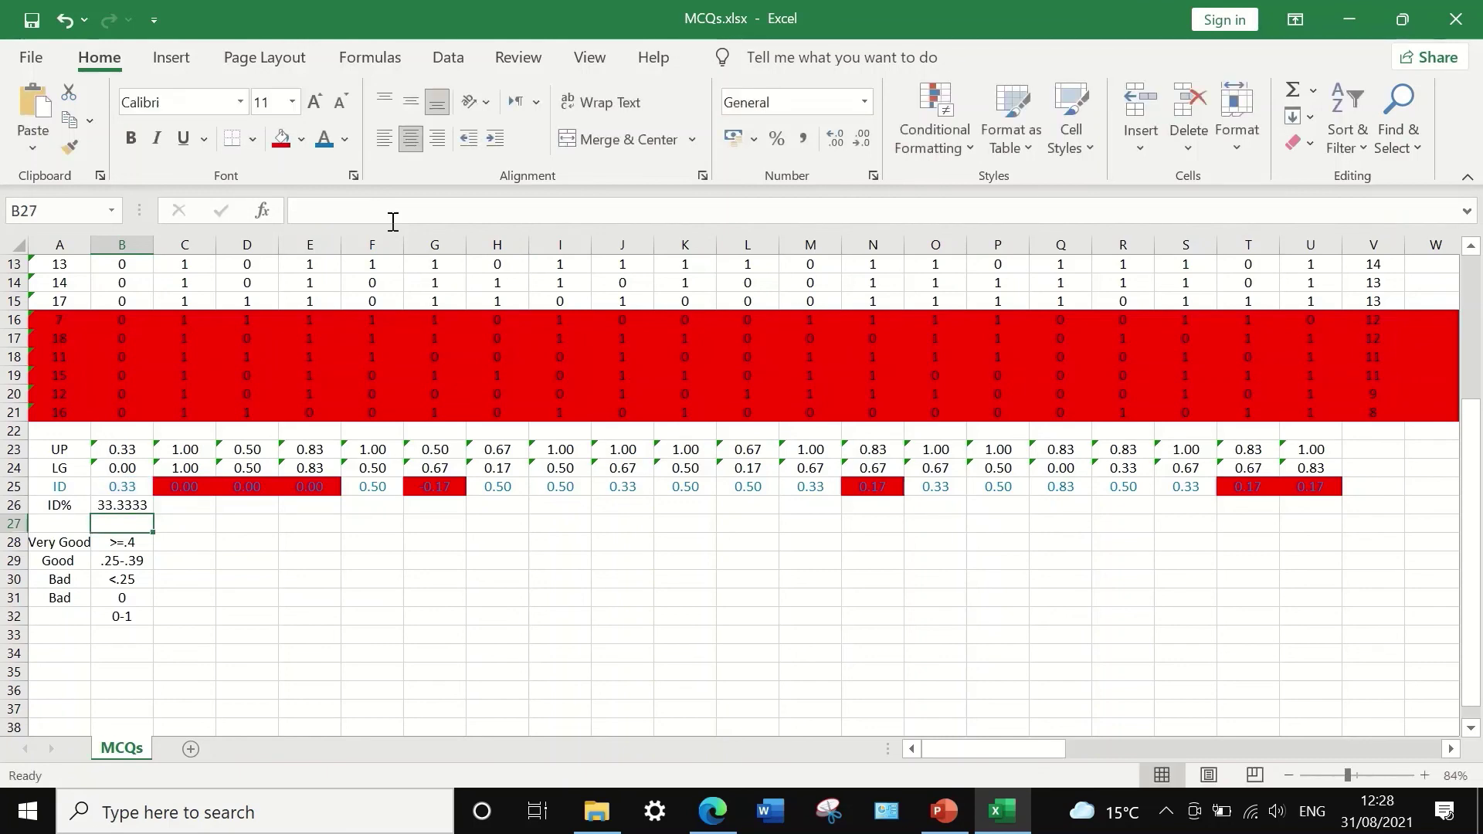
{"action": "left_click", "coordinate": [143, 507]}
{"action": "left_click_drag", "start_coordinate": [153, 516], "coordinate": [1322, 529]}
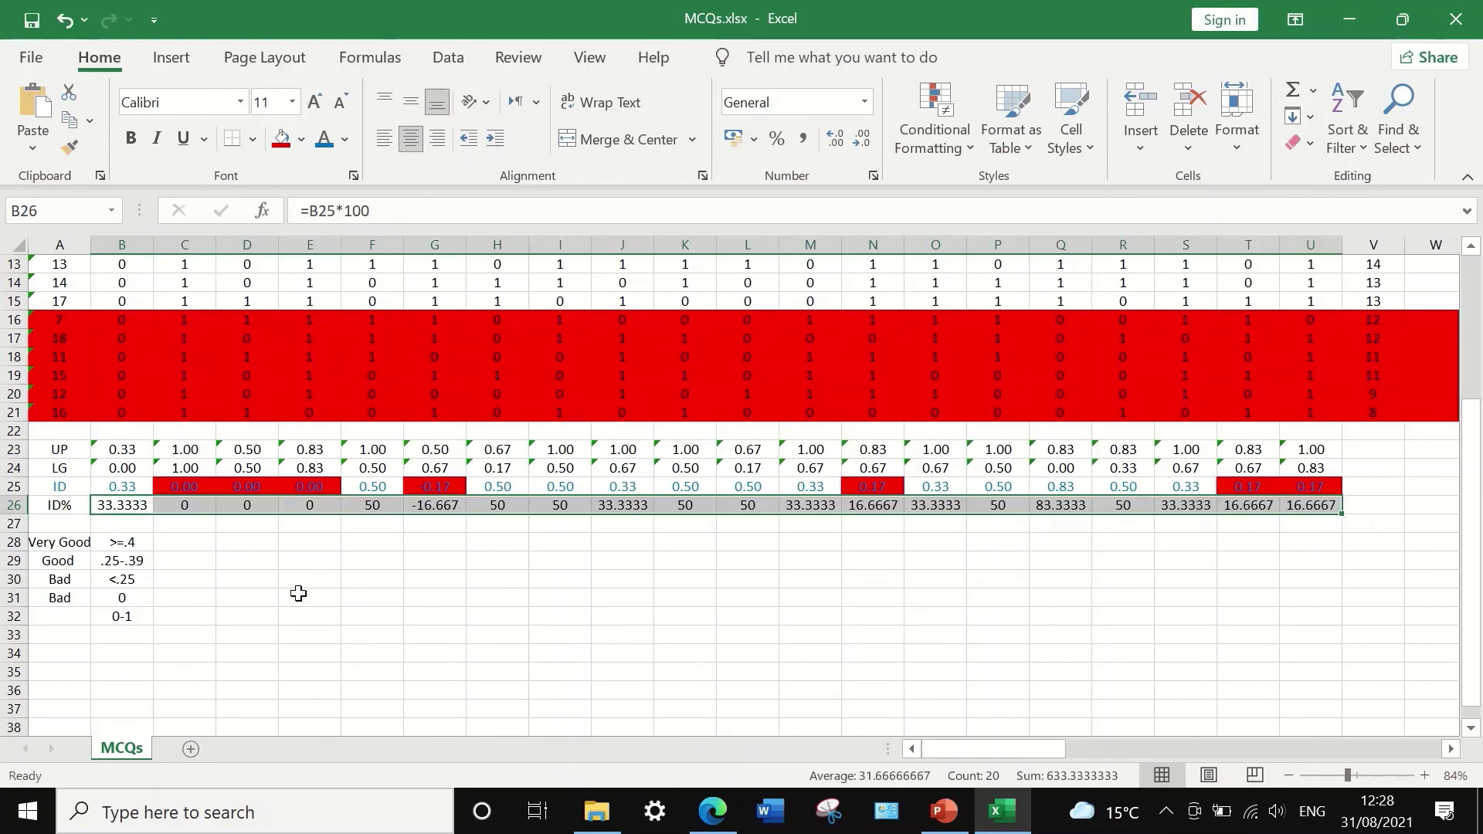
Step: Format the ID% values in B26:U26 as Number with 1 decimal place
{"action": "left_click", "coordinate": [862, 141]}
{"action": "left_click", "coordinate": [863, 141]}
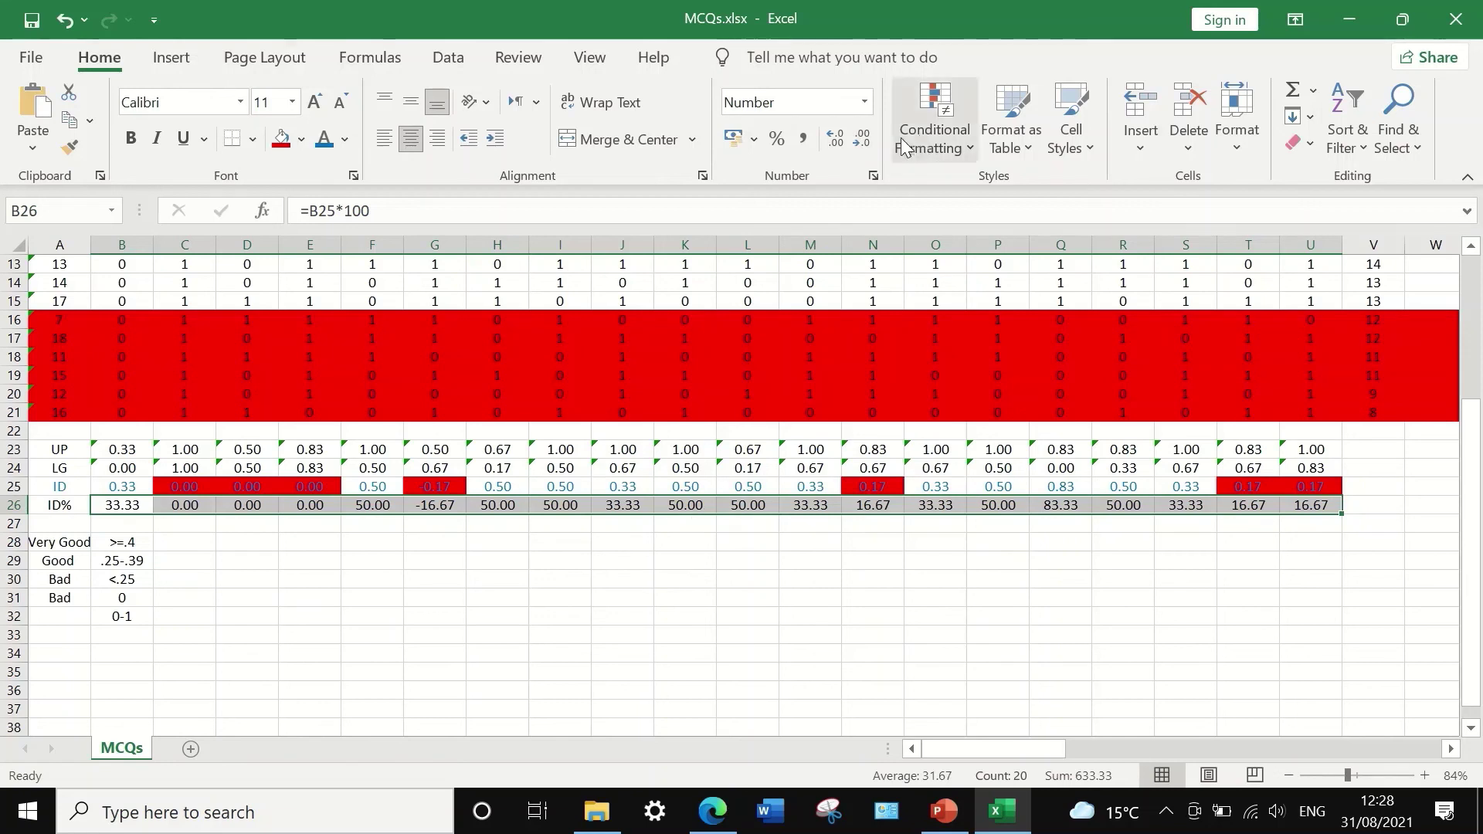
{"action": "left_click", "coordinate": [862, 141]}
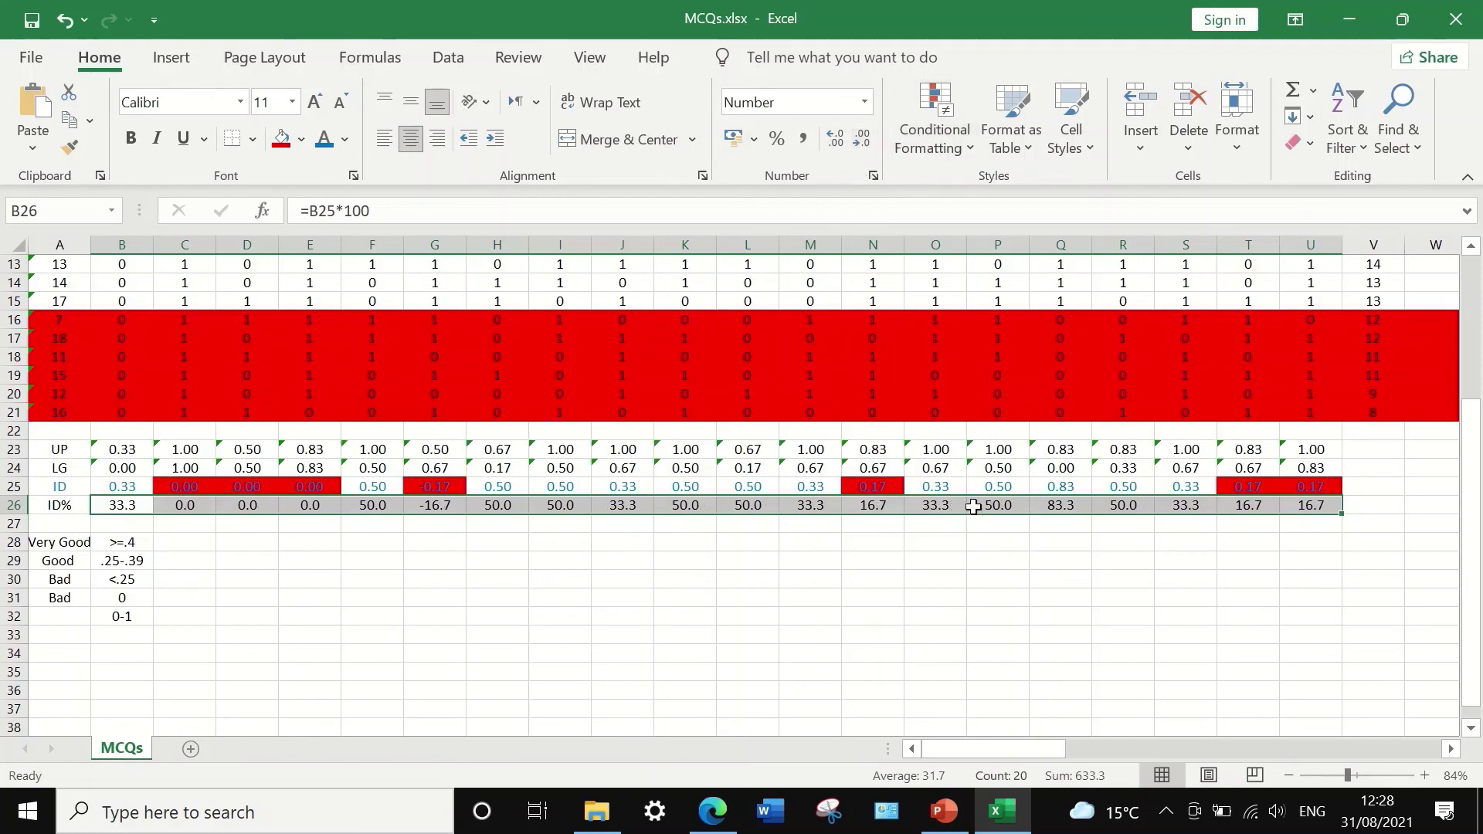
{"action": "left_click", "coordinate": [995, 544]}
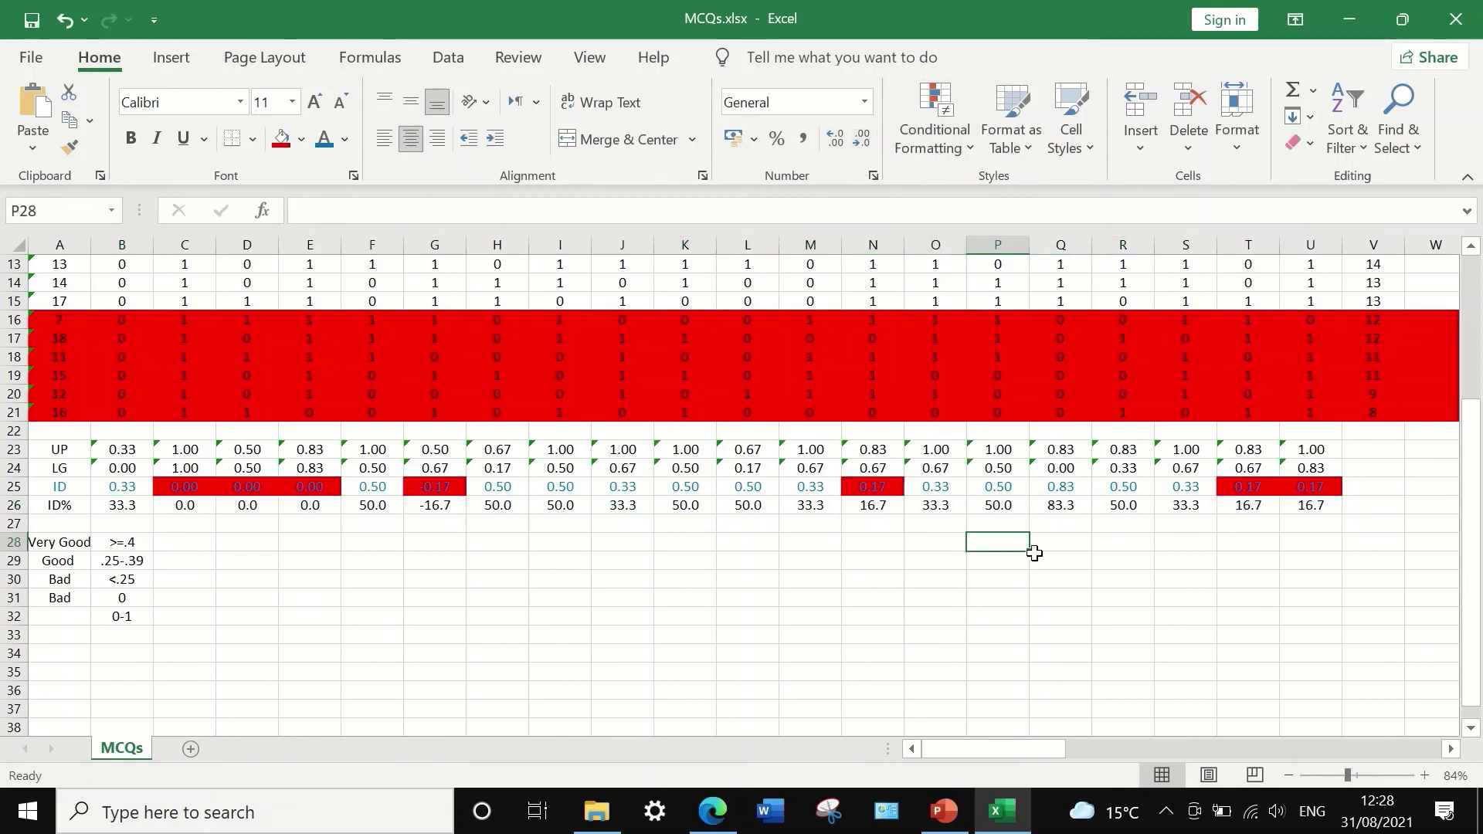